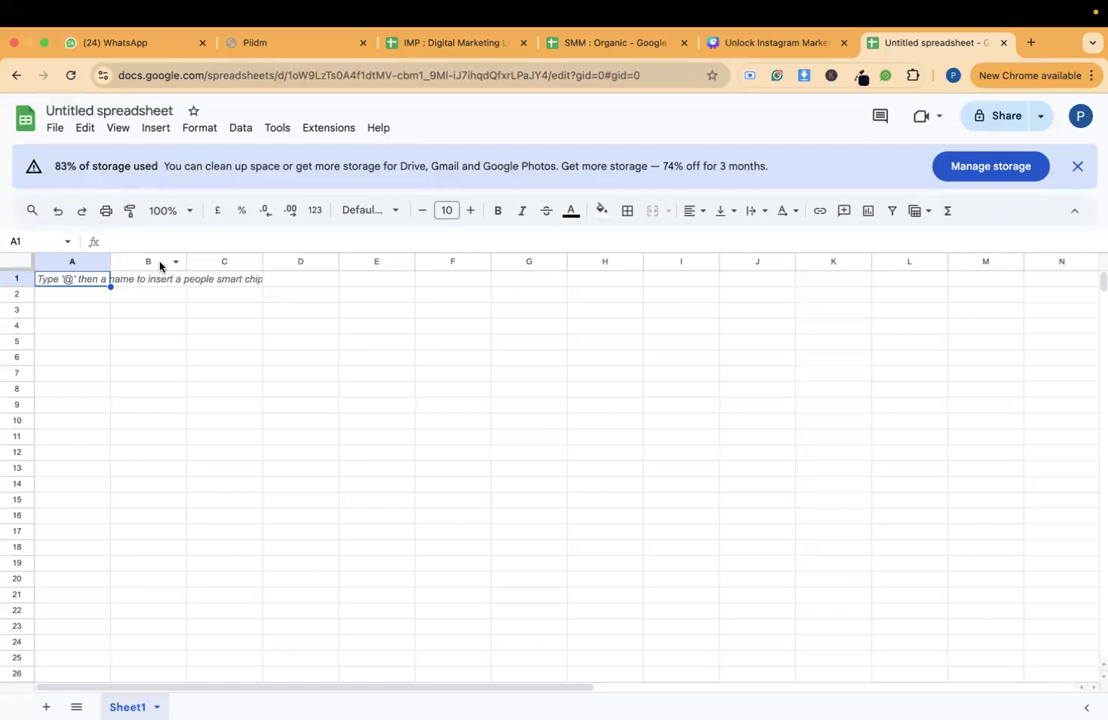
# Fill column A with the header Content Type in A1, followed by Reels in A2 and Poster in A3
pyautogui.doubleClick(57, 286)
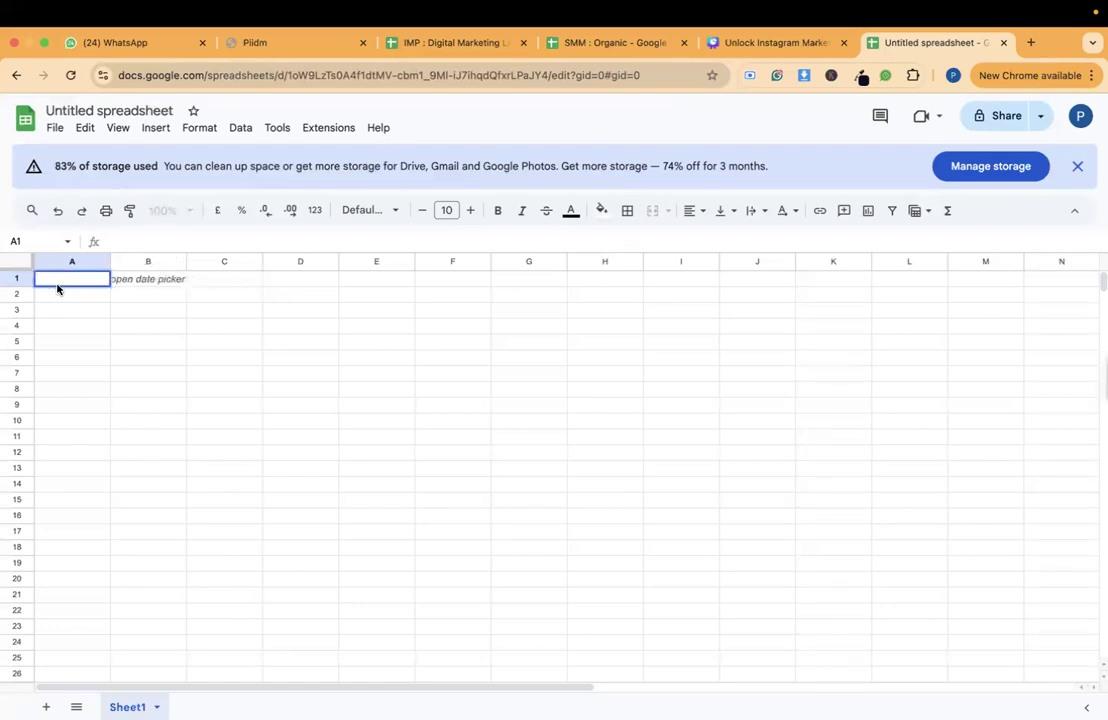
pyautogui.write('Content Type')
pyautogui.doubleClick(63, 295)
pyautogui.write('Reels')
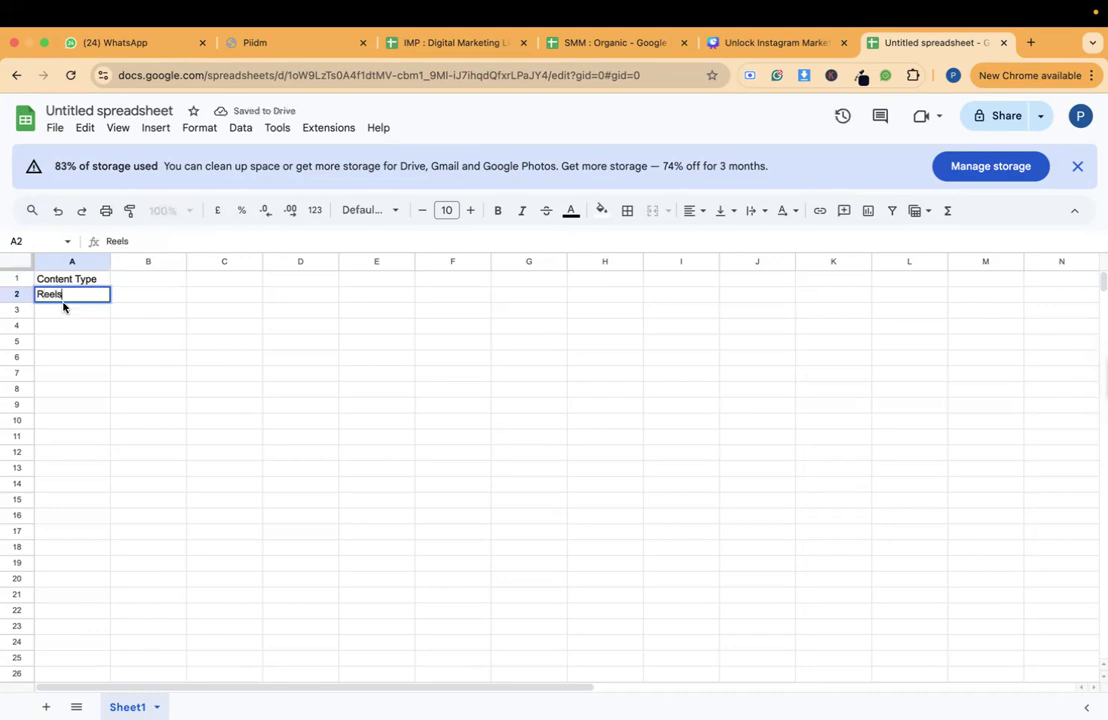
pyautogui.doubleClick(63, 310)
pyautogui.write('Poster')
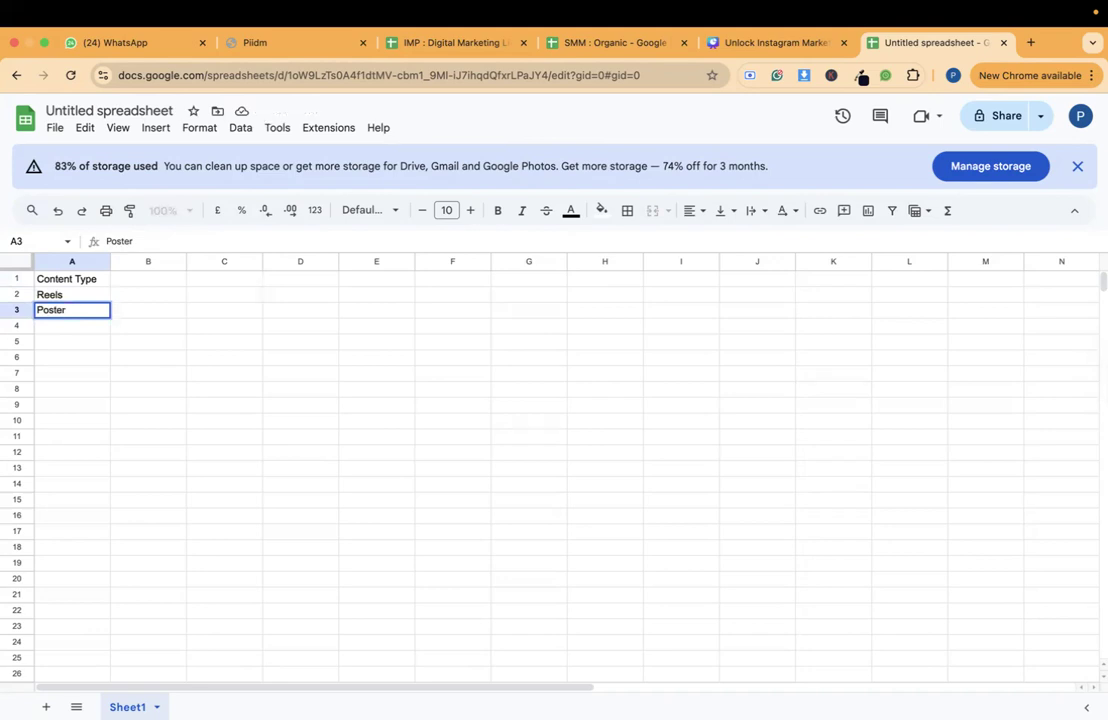
# Add the header Content Topic in B1 and enter Trending XYZ as the topic of the Reels row
pyautogui.click(133, 280)
pyautogui.write('Content Topic')
pyautogui.click(135, 294)
pyautogui.doubleClick(134, 293)
pyautogui.write('Tre')
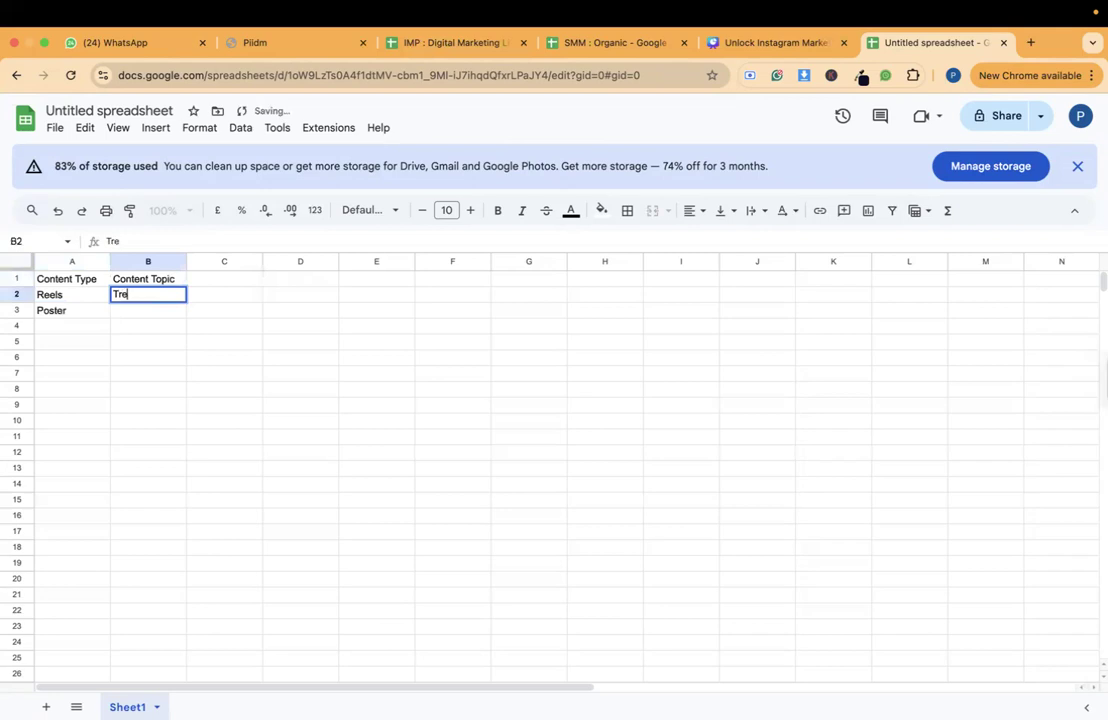
pyautogui.write('nding XYZ')
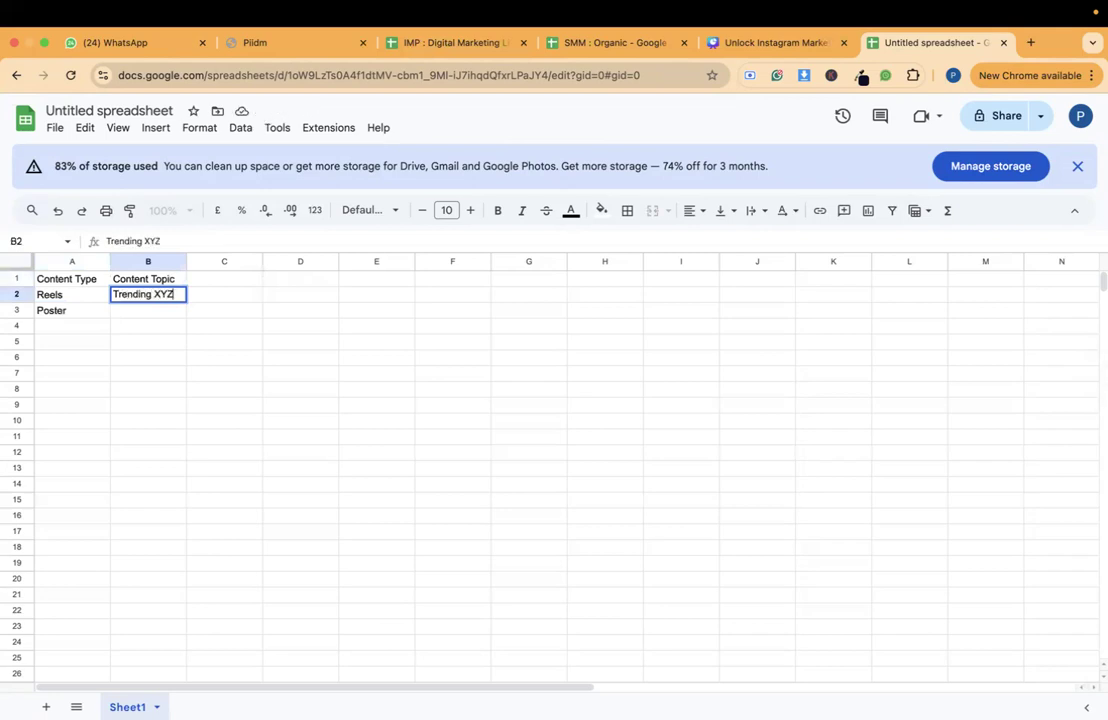
# Enter Tip Of Day as the content topic of the Poster row in B3
pyautogui.click(137, 311)
pyautogui.doubleClick(137, 310)
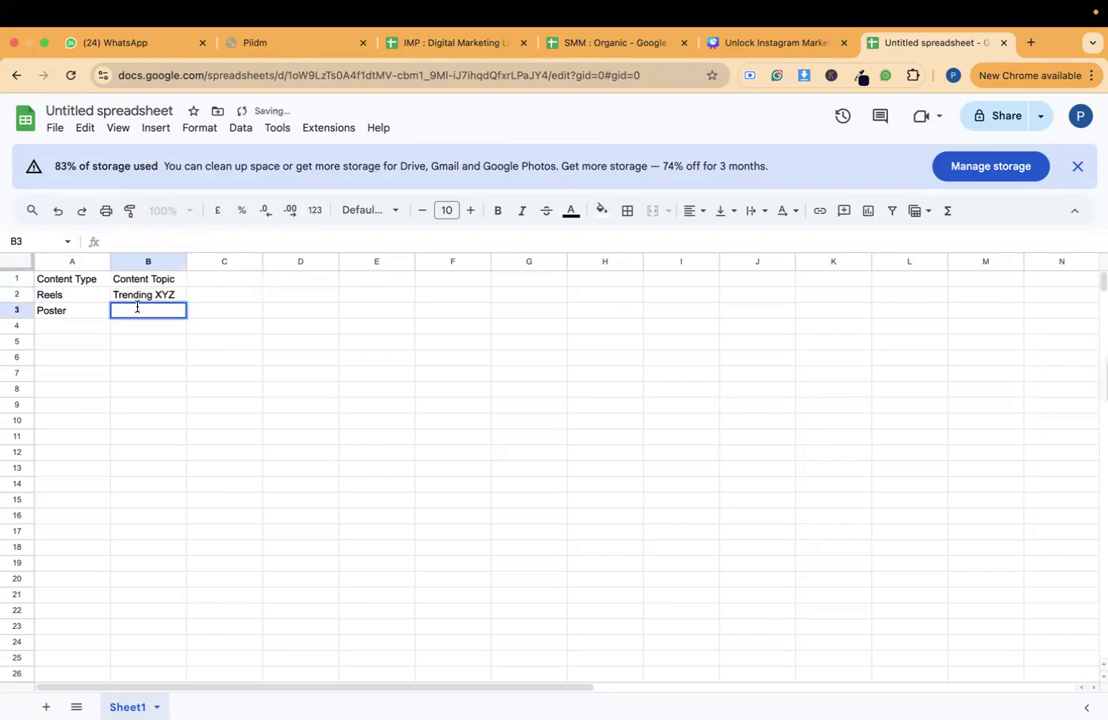
pyautogui.write('H')
pyautogui.press('BackSpace')
pyautogui.write('Tips o')
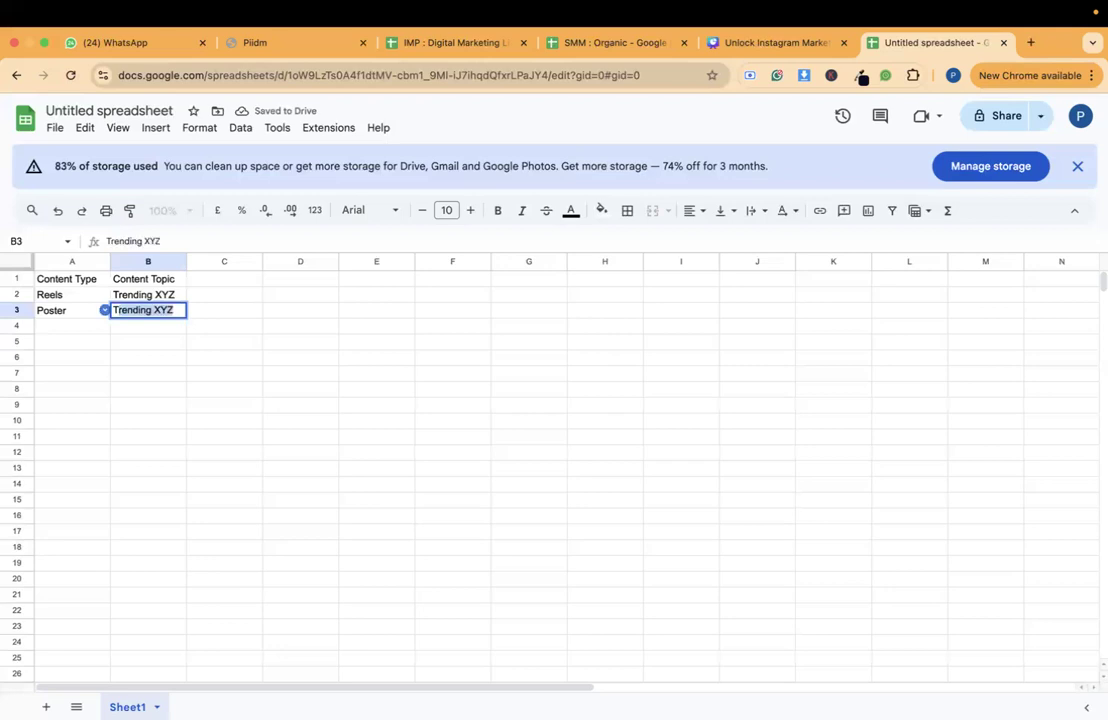
pyautogui.press('BackSpace')
pyautogui.press('BackSpace')
pyautogui.press('BackSpace')
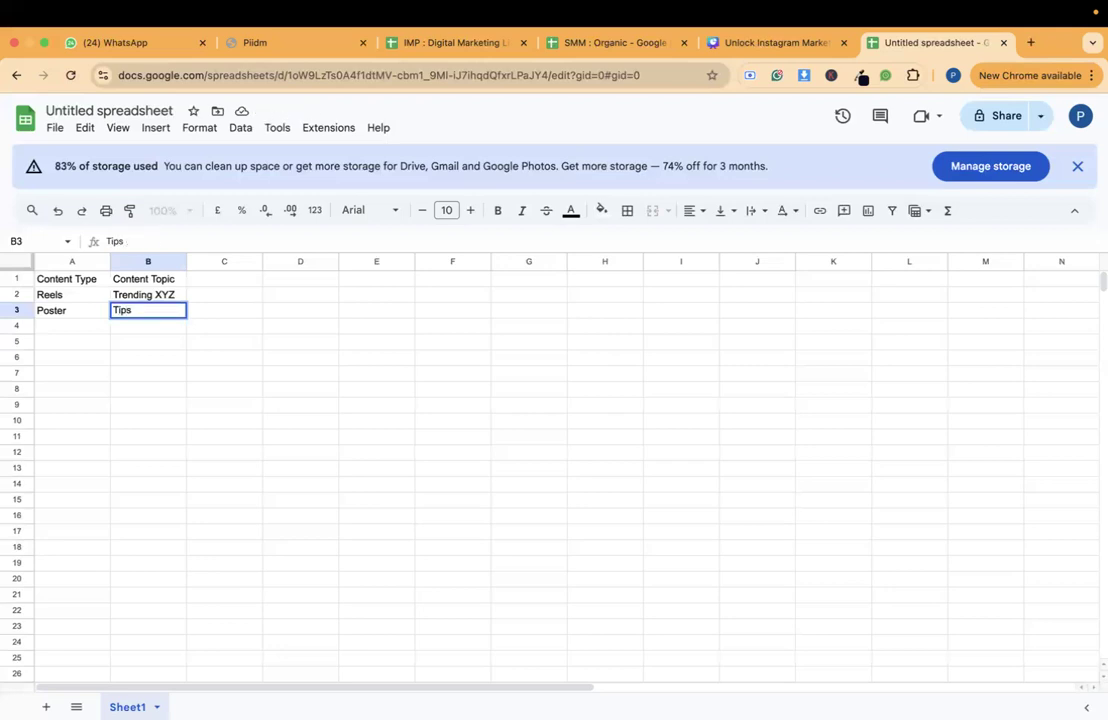
pyautogui.write('Of Day')
pyautogui.click(176, 359)
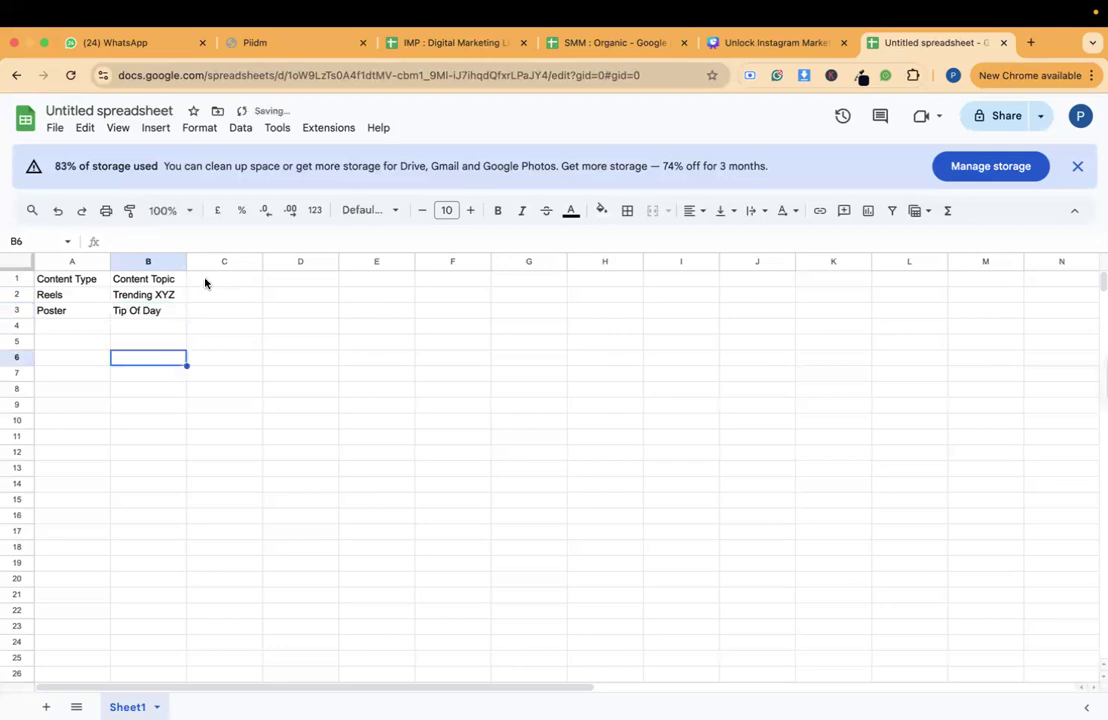
# Add the column headers Content in C1 and Heading in D1
pyautogui.click(205, 281)
pyautogui.write('Content')
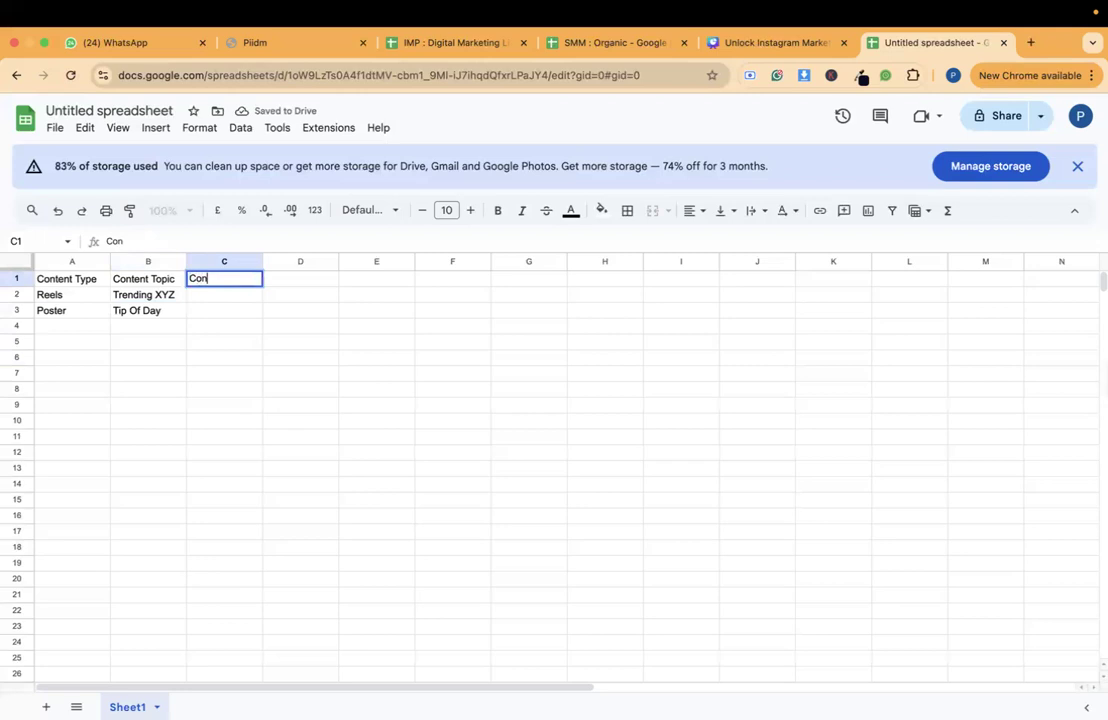
pyautogui.click(211, 298)
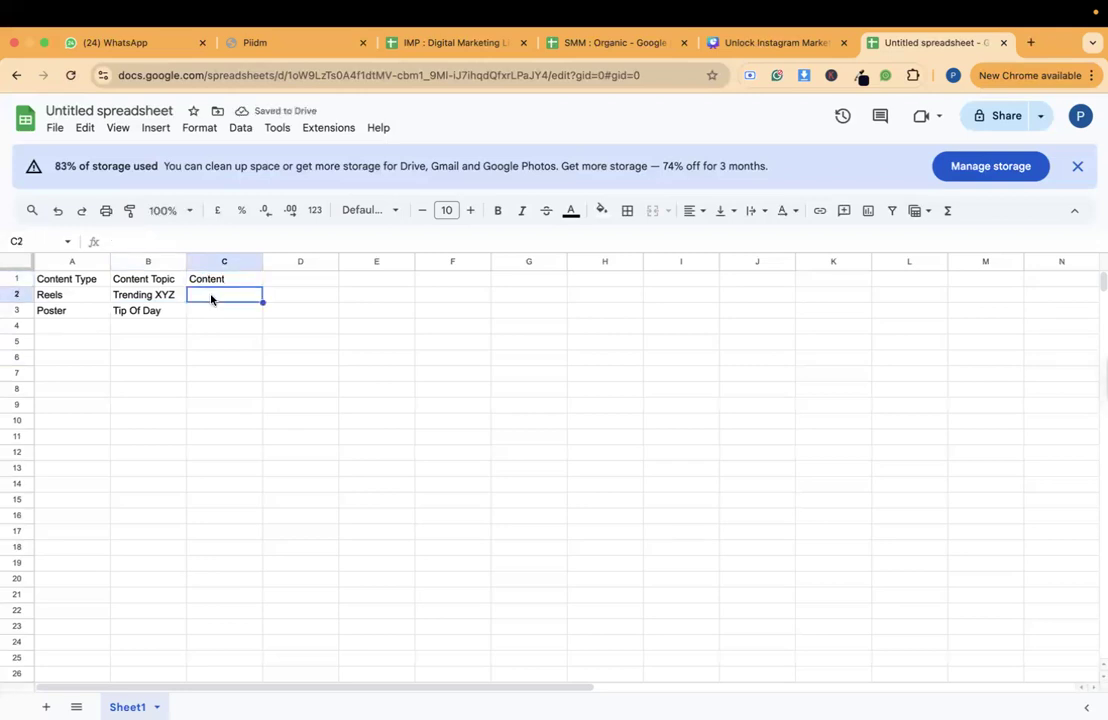
pyautogui.click(287, 281)
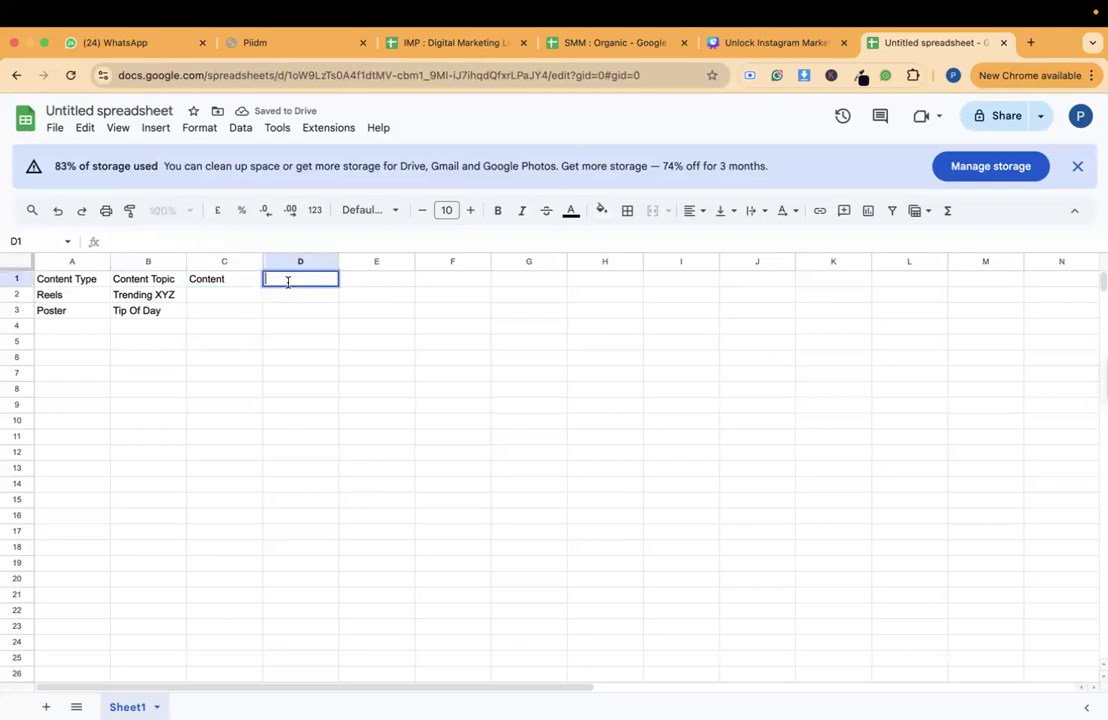
pyautogui.write('HEain')
pyautogui.press('BackSpace')
pyautogui.press('BackSpace')
pyautogui.press('BackSpace')
pyautogui.press('BackSpace')
pyautogui.write('ea')
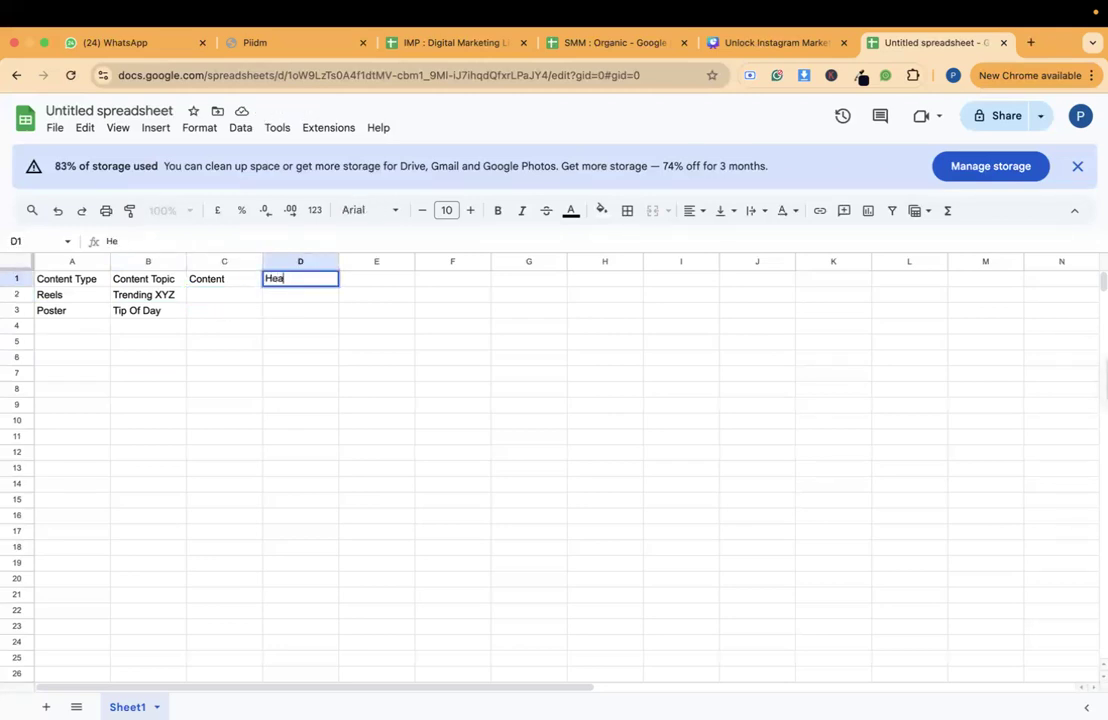
pyautogui.write('ding')
pyautogui.click(309, 313)
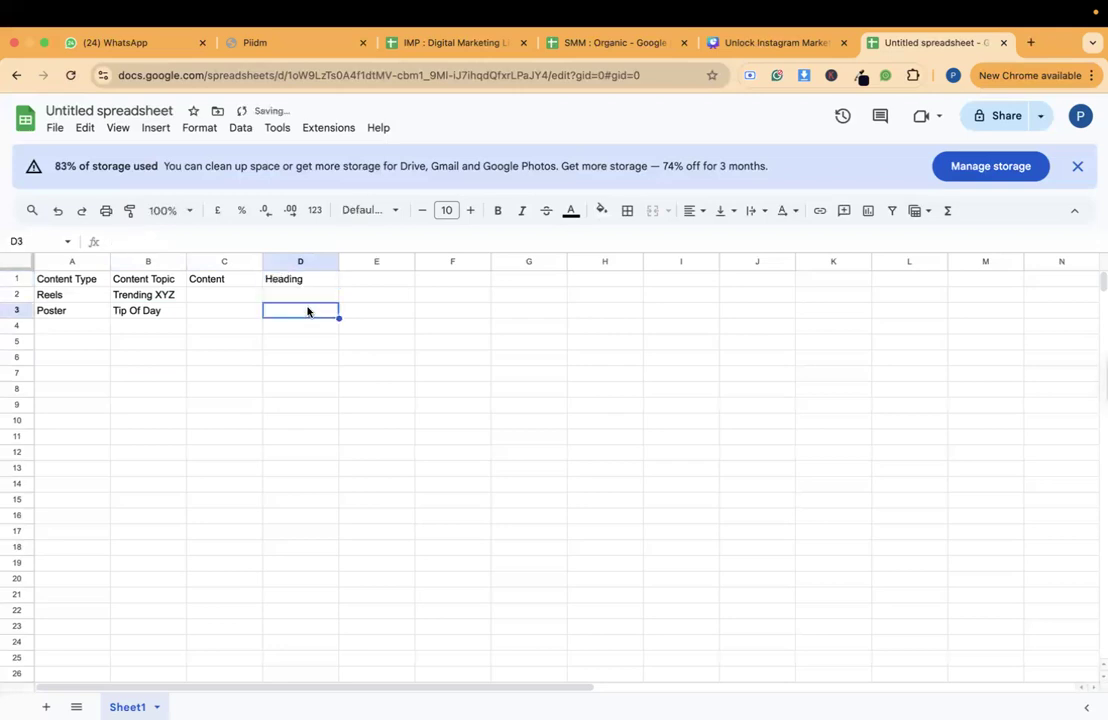
# Enter XYZ as the heading of the Poster row in D3
pyautogui.click(214, 297)
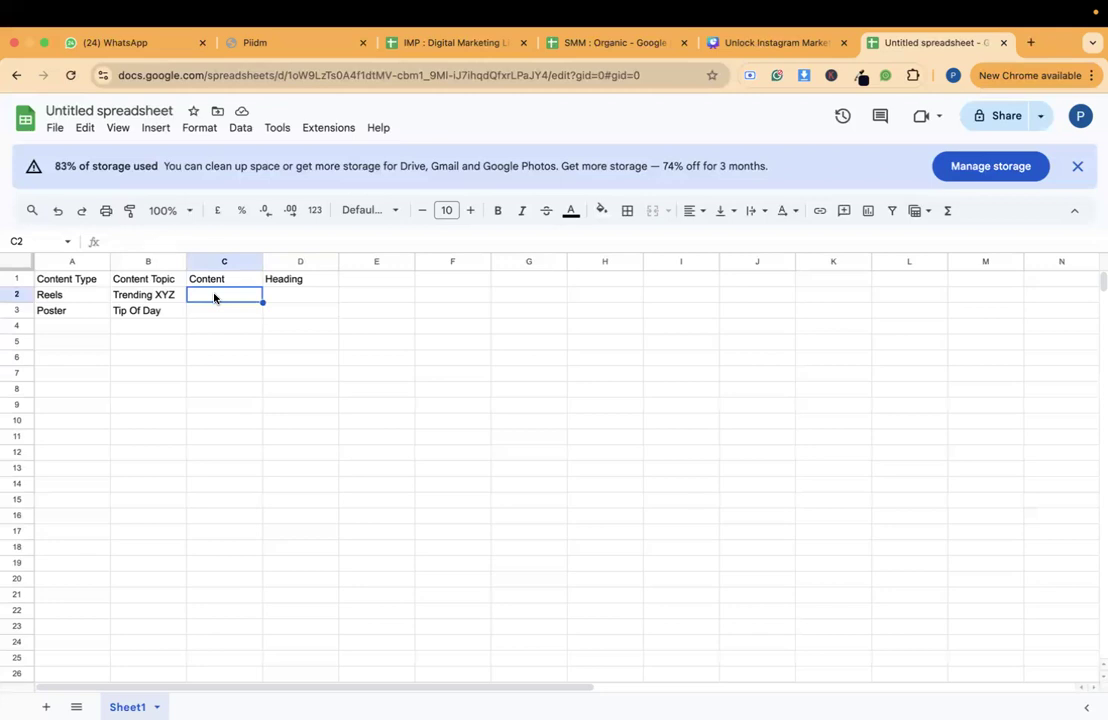
pyautogui.click(306, 313)
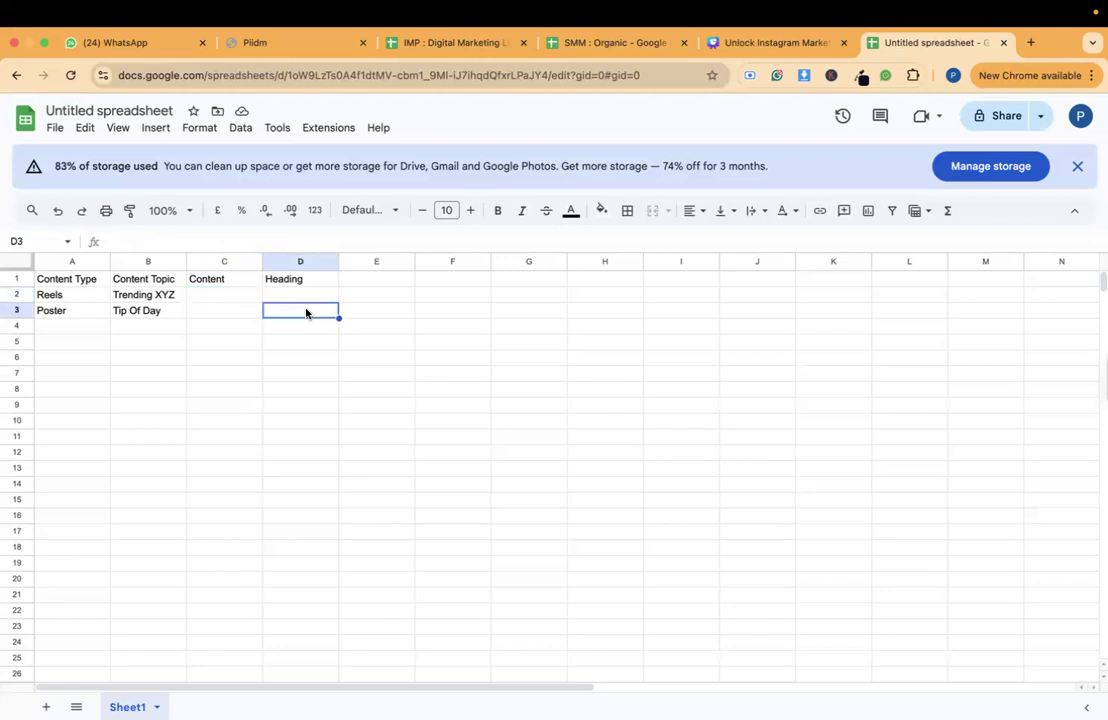
pyautogui.doubleClick(306, 311)
pyautogui.write('XYZ')
# Add the column headers Text in E1, Caption in F1 and Hashtags in G1
pyautogui.click(377, 286)
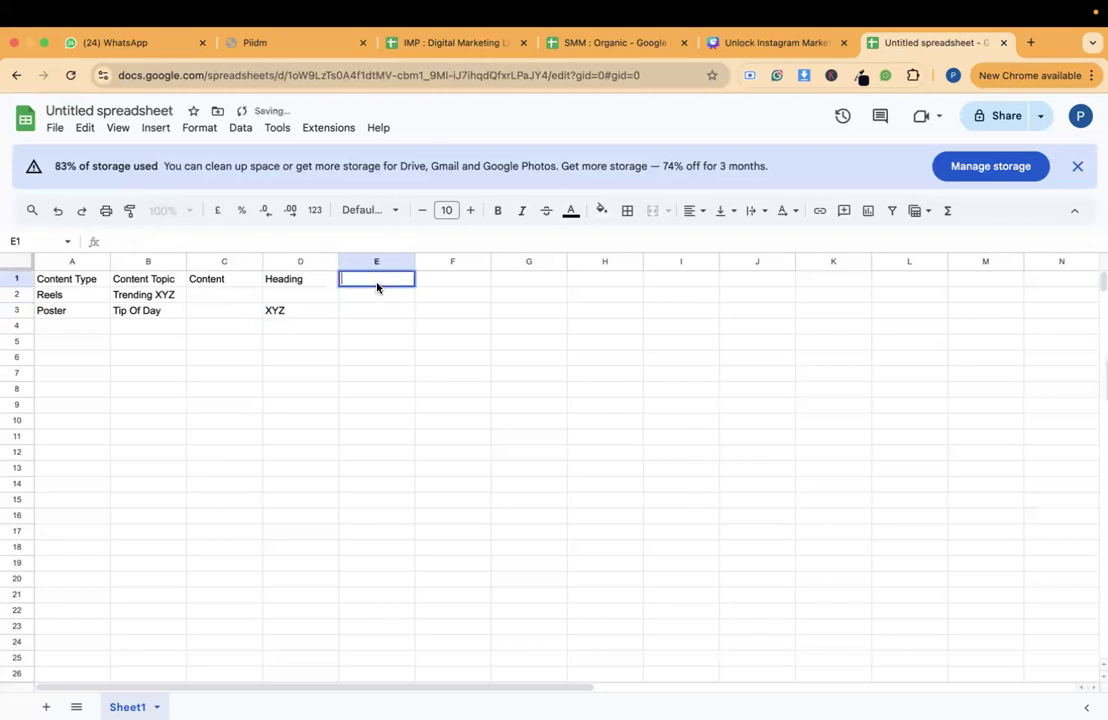
pyautogui.write('Text')
pyautogui.click(379, 304)
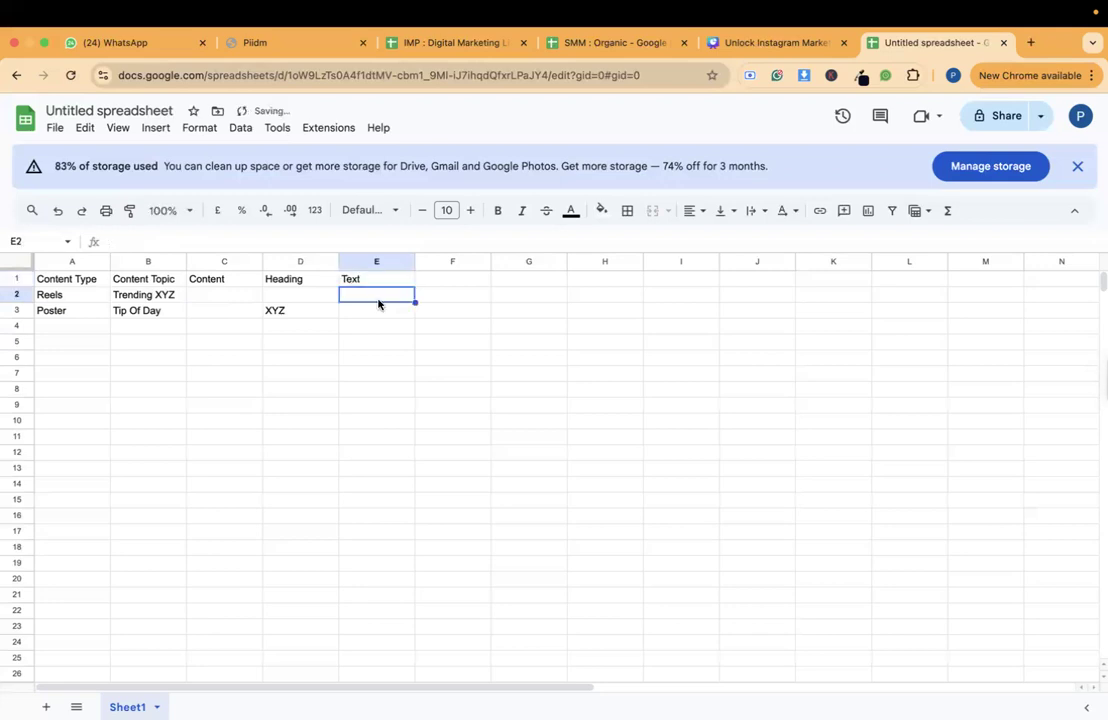
pyautogui.click(369, 320)
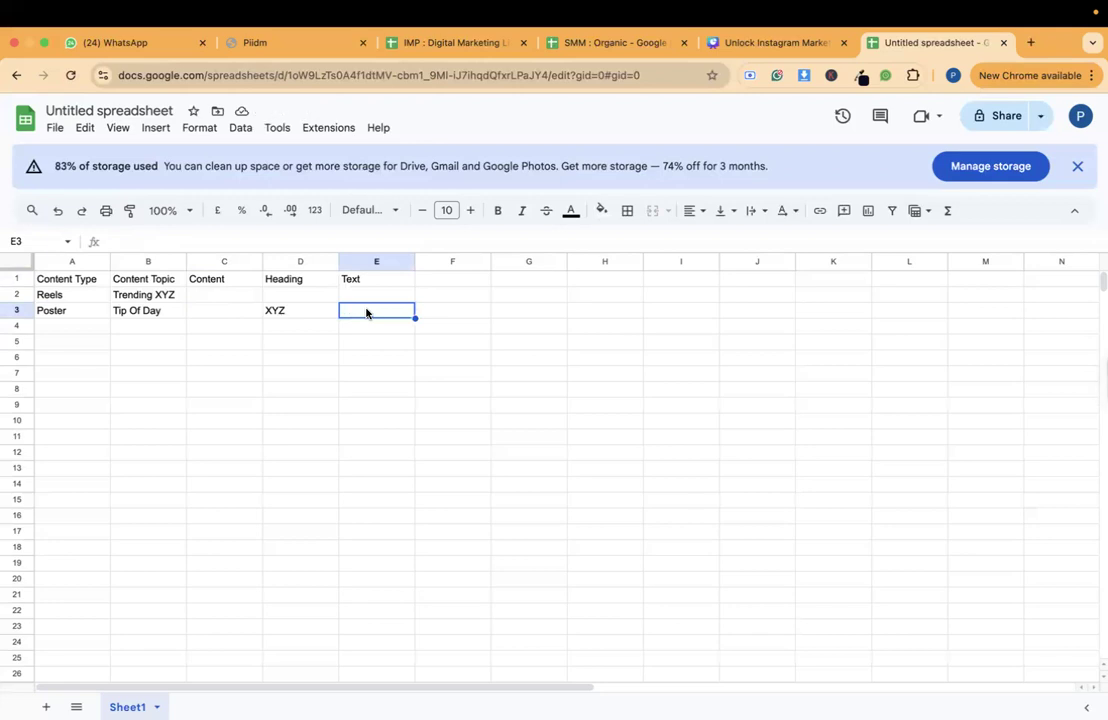
pyautogui.click(443, 278)
pyautogui.write('Caption')
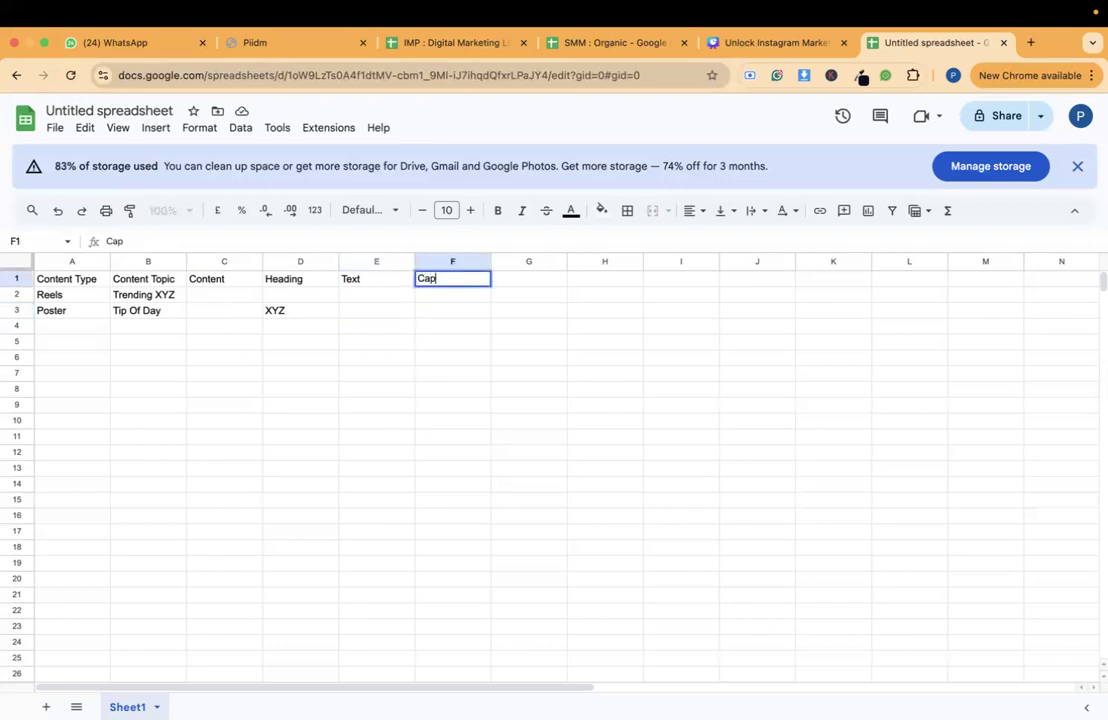
pyautogui.click(443, 298)
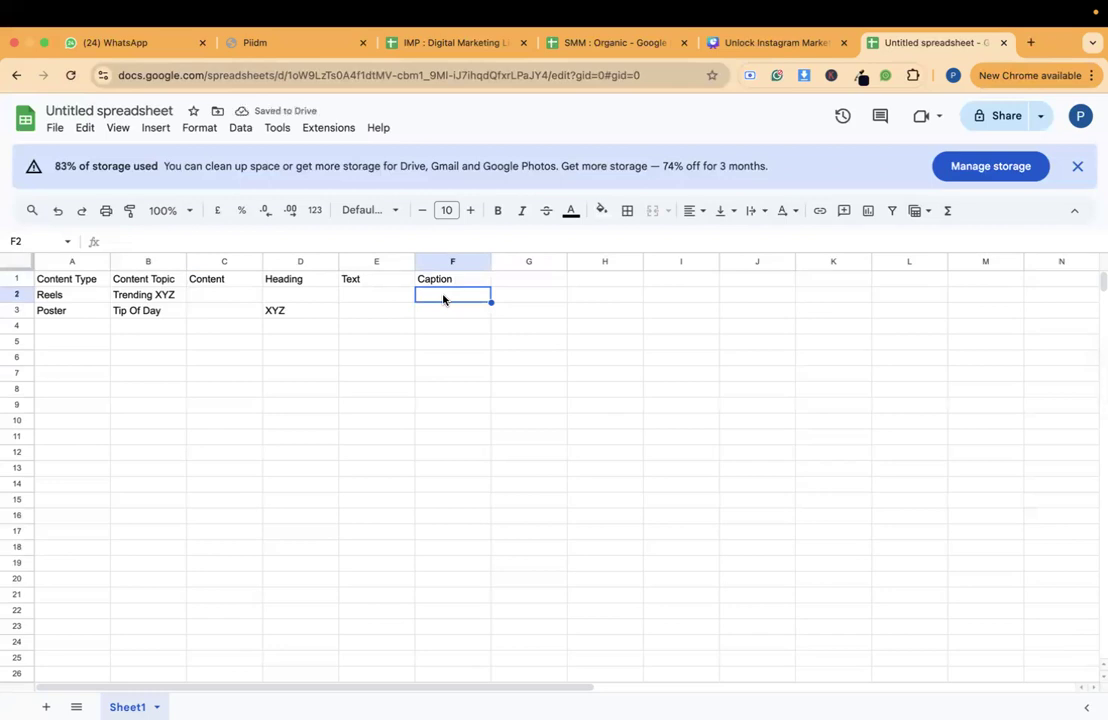
pyautogui.click(439, 318)
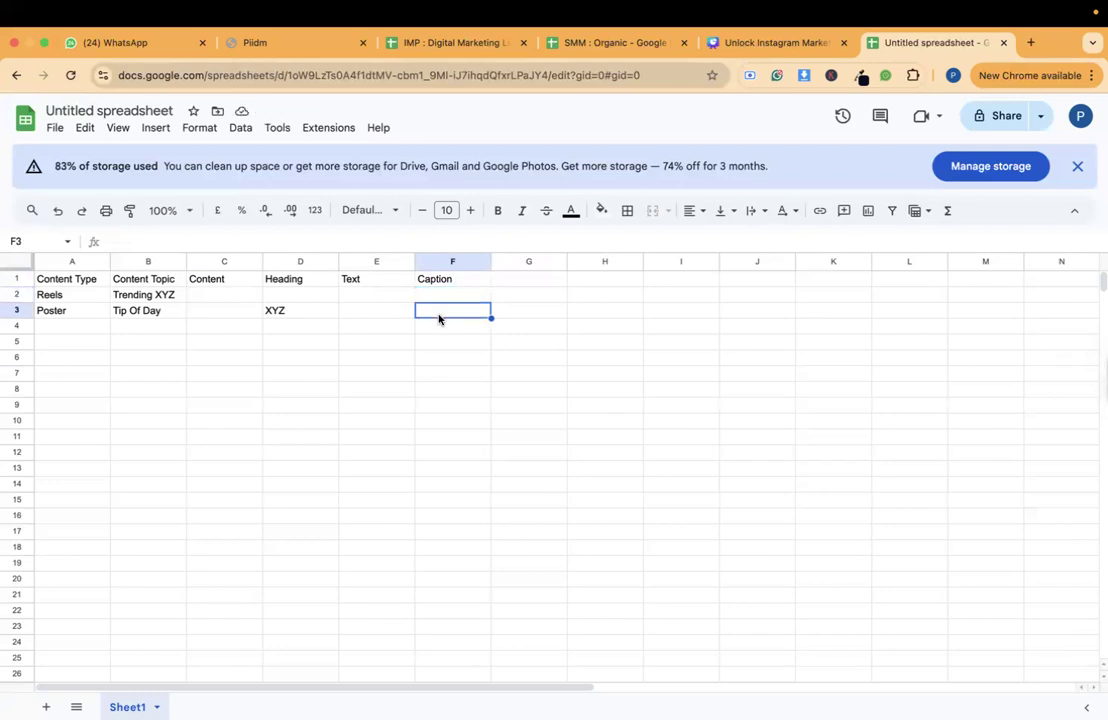
pyautogui.click(523, 280)
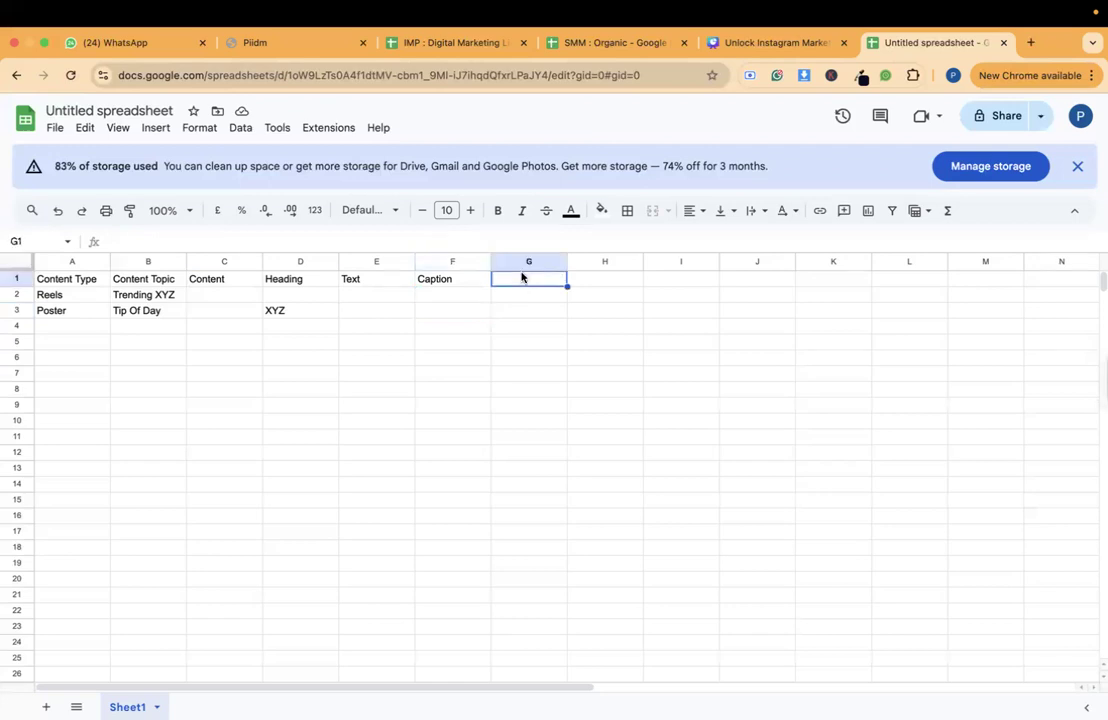
pyautogui.write('Hashtags')
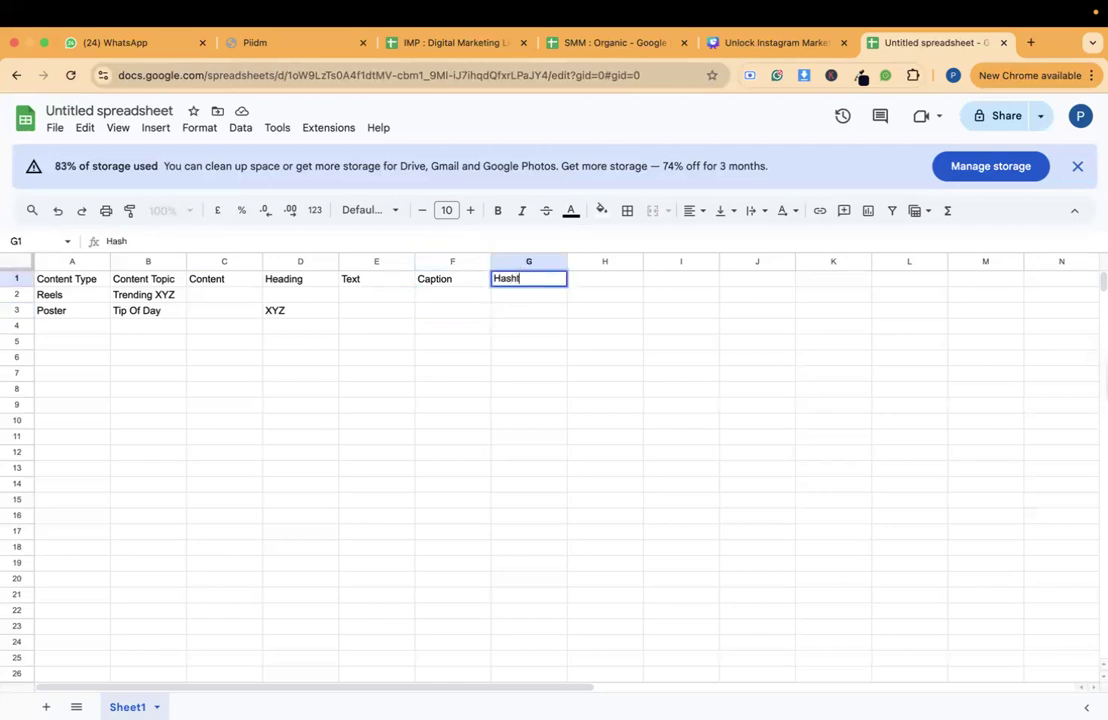
pyautogui.click(526, 298)
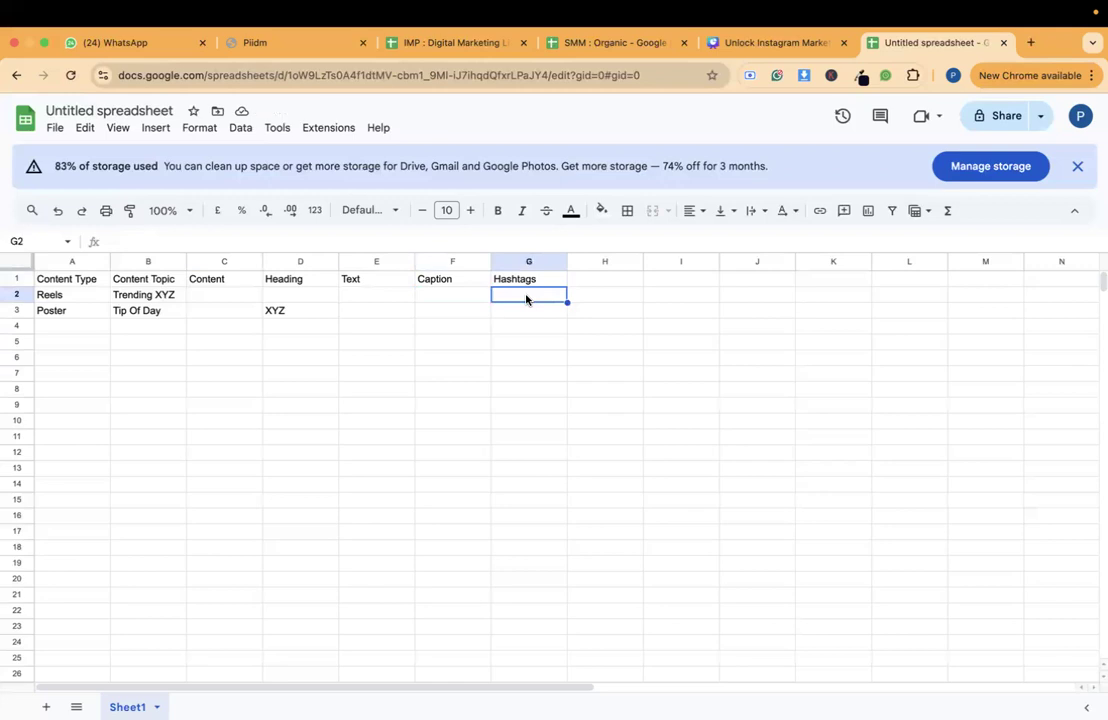
pyautogui.click(73, 261)
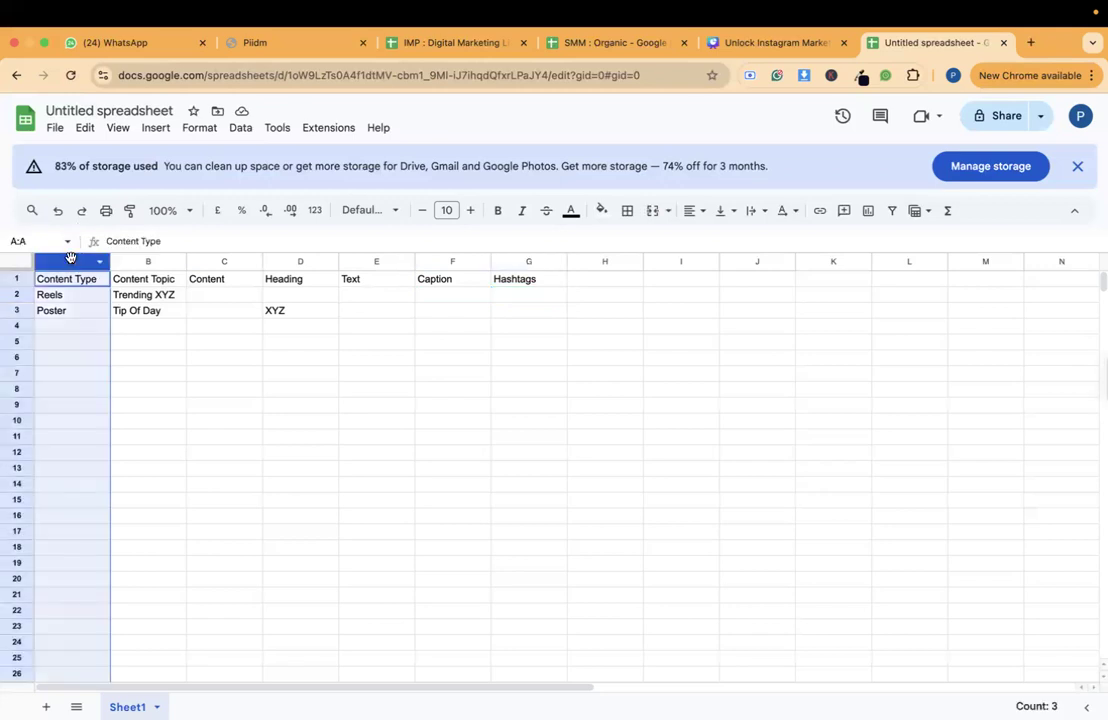
pyautogui.rightClick(70, 257)
pyautogui.click(82, 336)
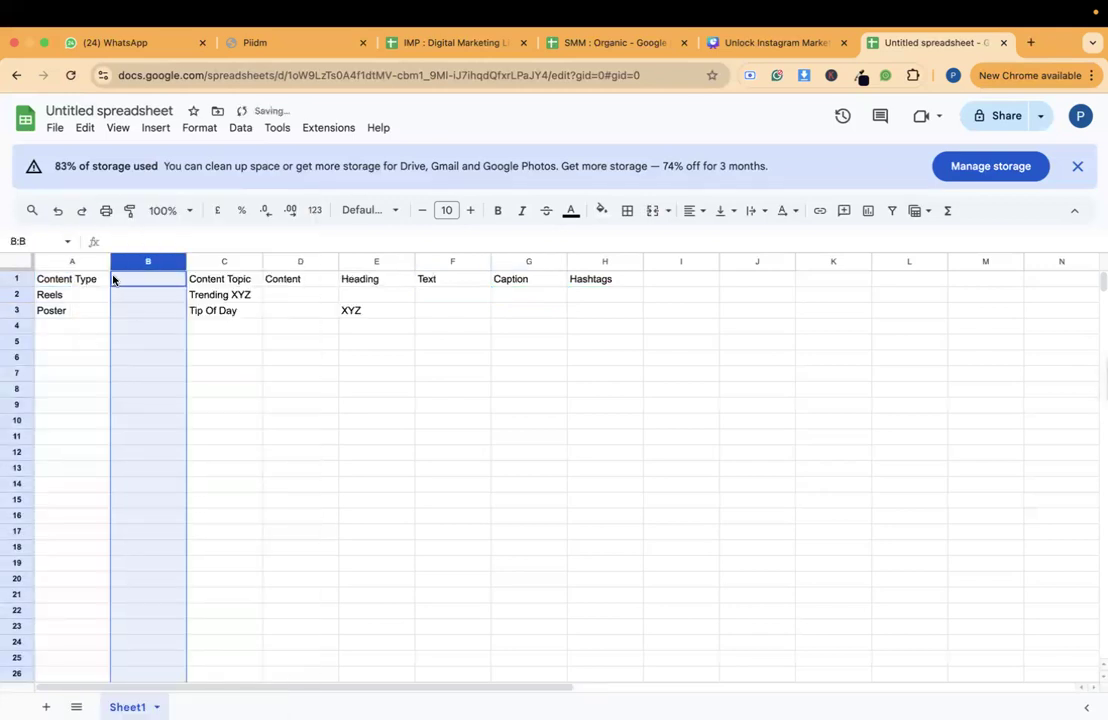
pyautogui.press('super+z')
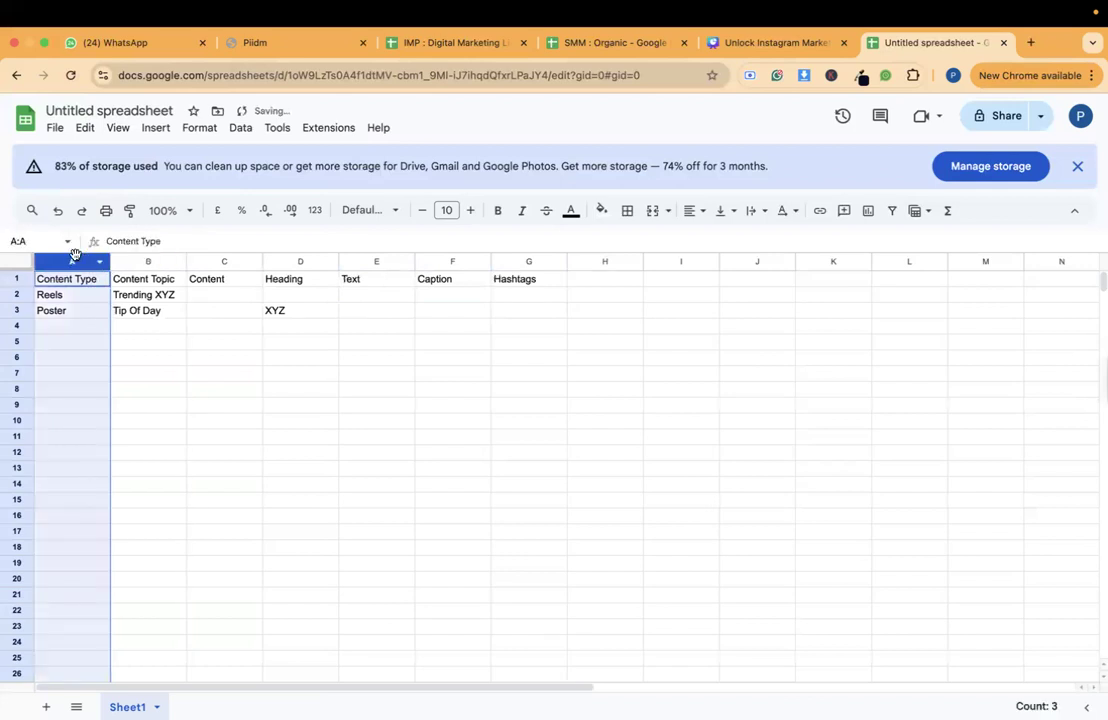
# Insert an empty column before Content Type and give it the header Date in A1
pyautogui.rightClick(74, 257)
pyautogui.click(106, 314)
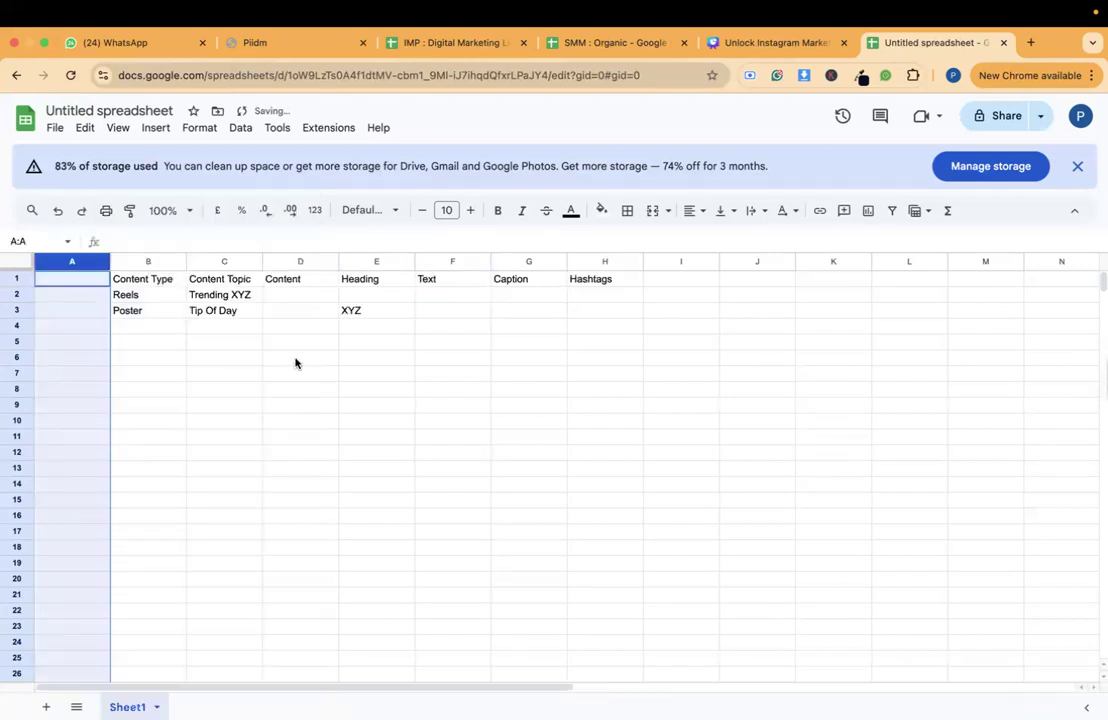
pyautogui.click(294, 363)
pyautogui.click(74, 276)
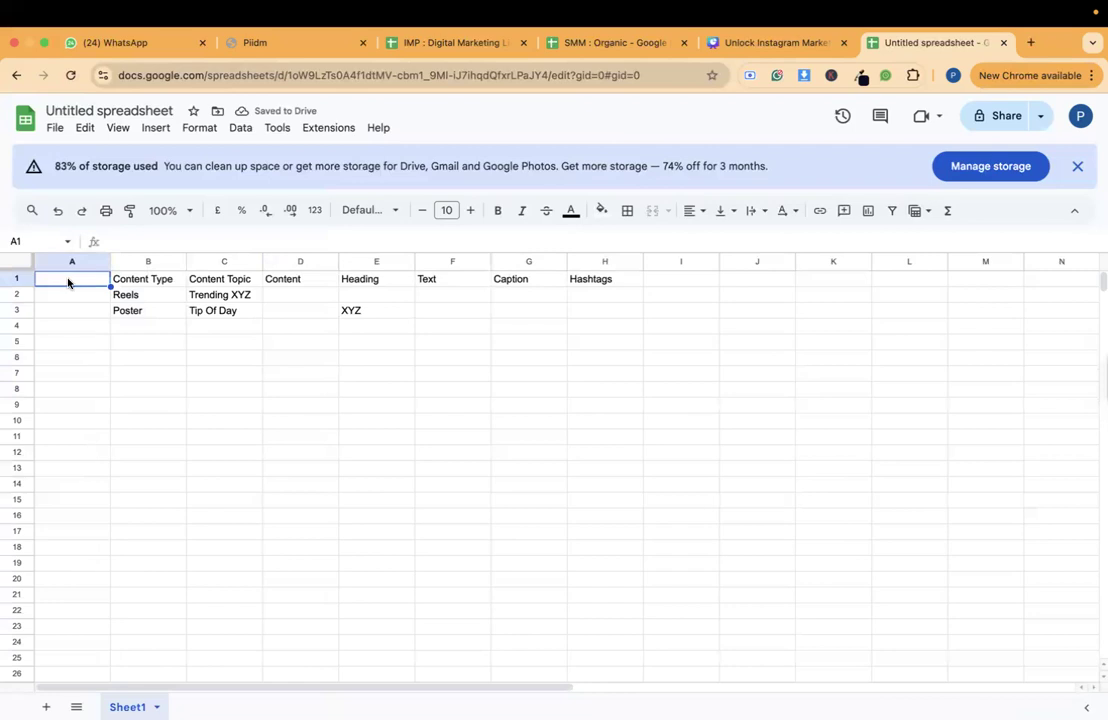
pyautogui.write('Date')
pyautogui.click(58, 312)
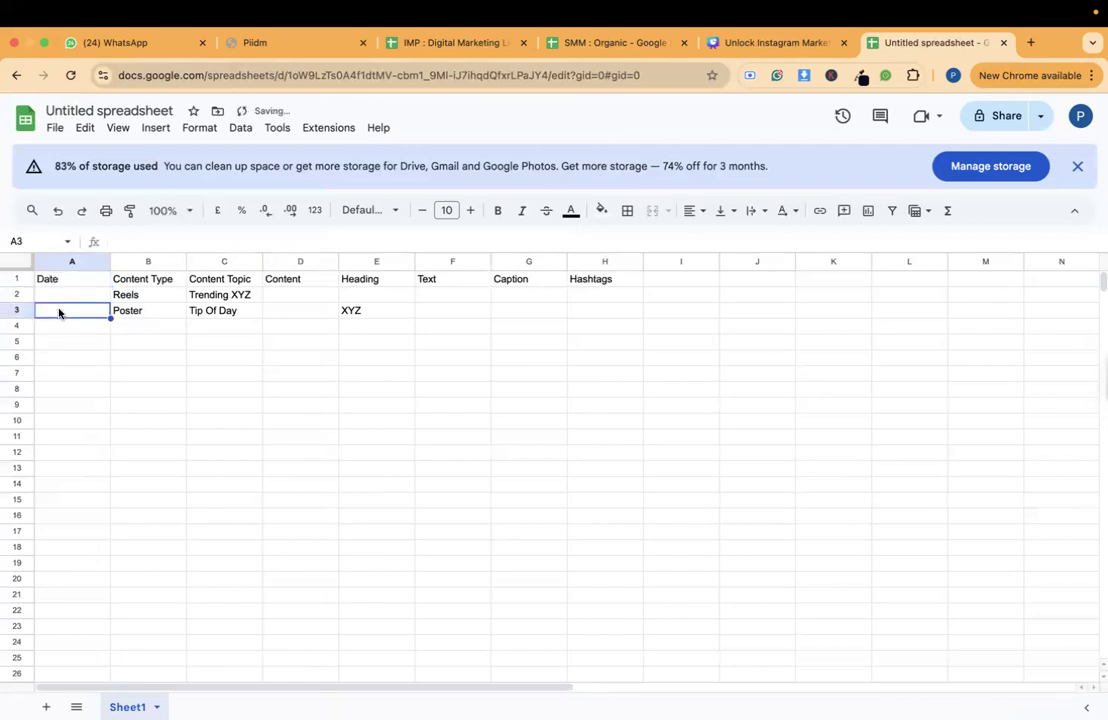
# Enter the date 1/7/25 for the Reels row in A2
pyautogui.click(58, 295)
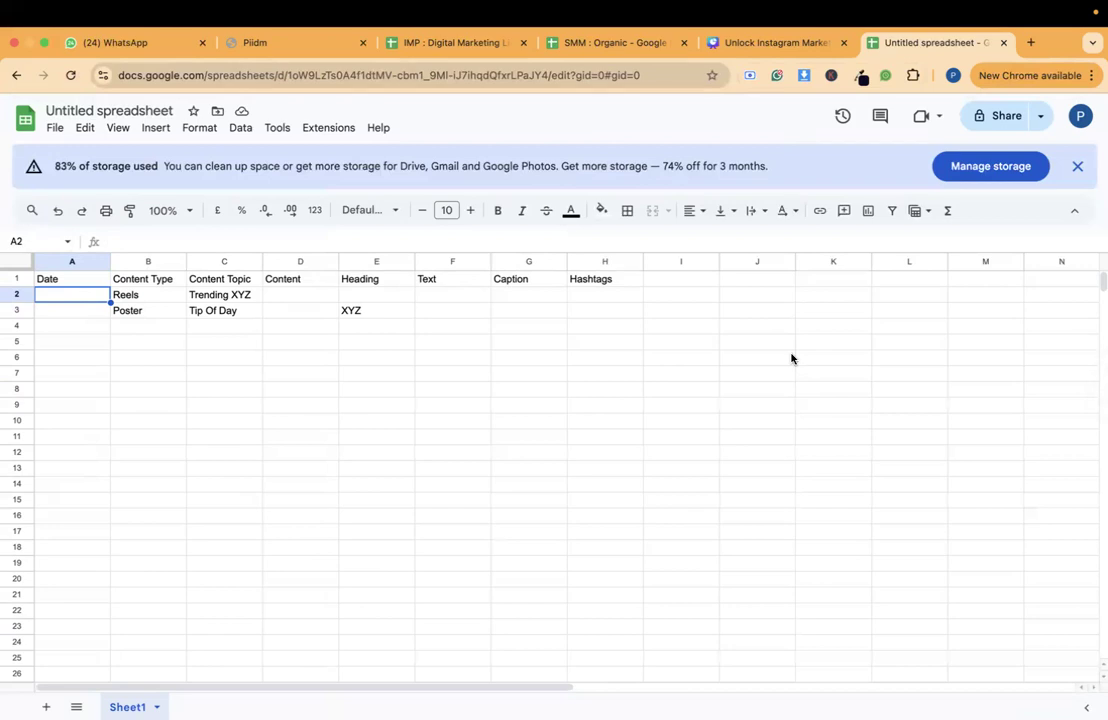
pyautogui.write('1')
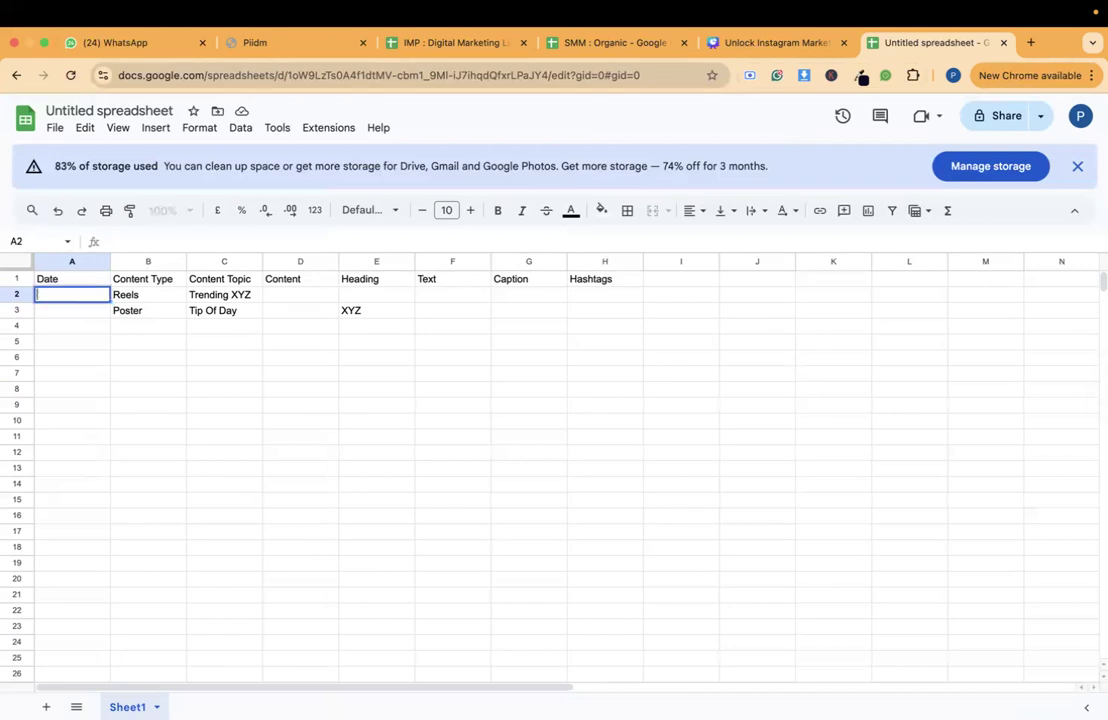
pyautogui.write('/7/25')
pyautogui.press('Return')
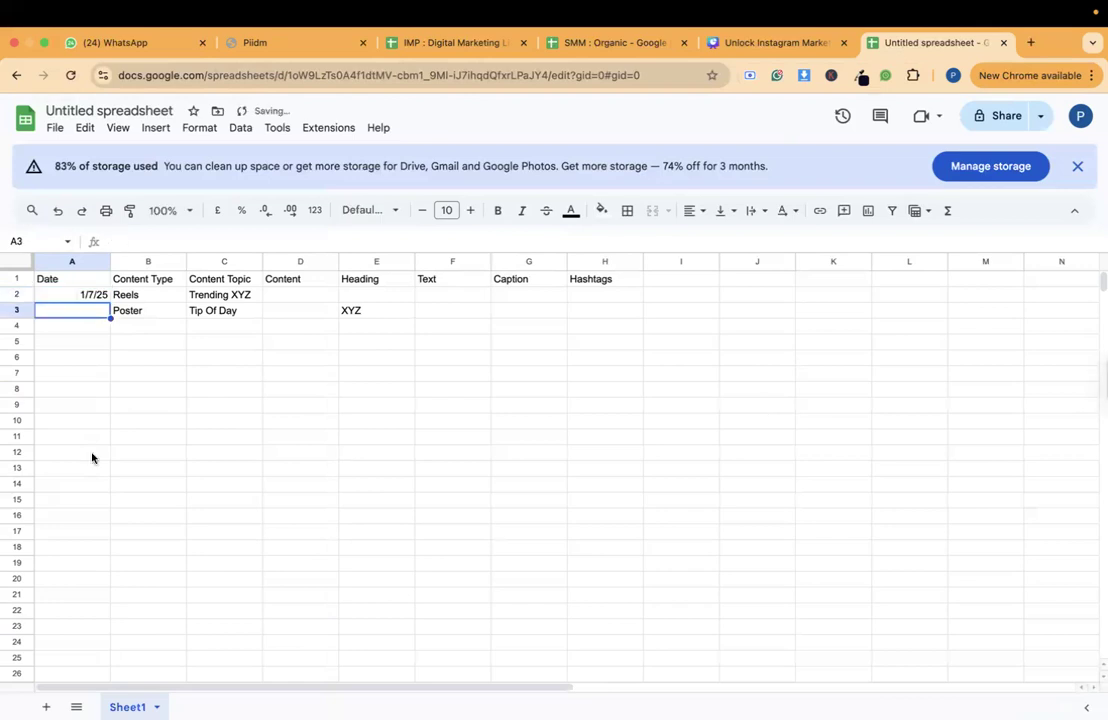
pyautogui.click(98, 294)
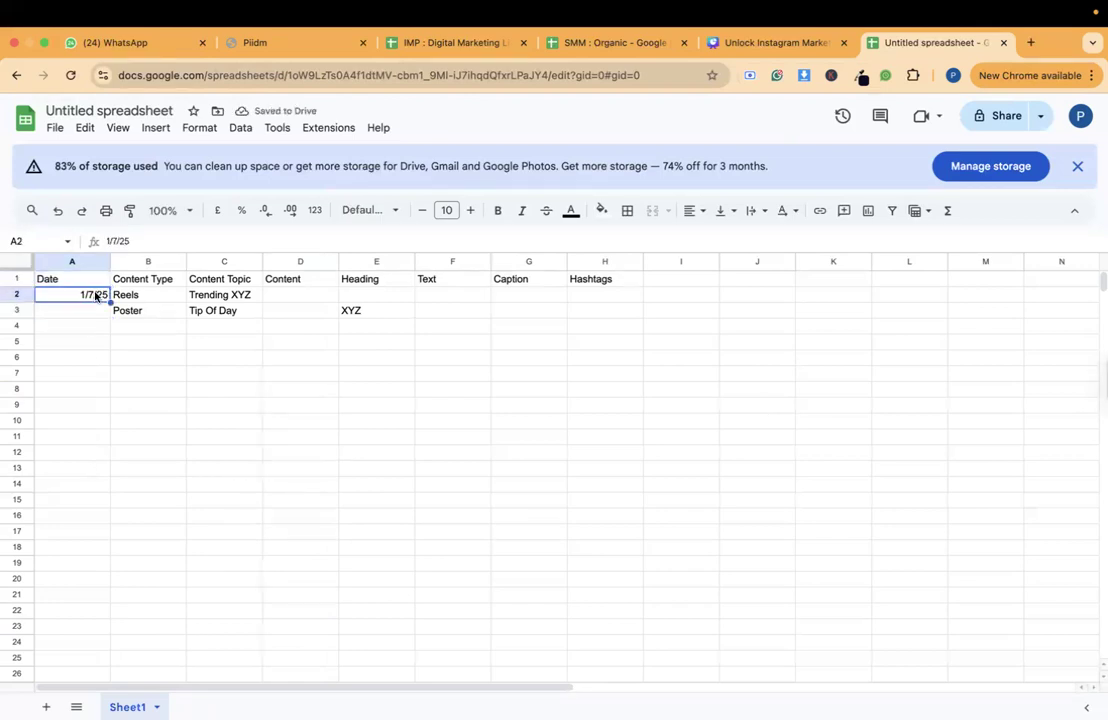
# Copy the Reels row's date into A3 for the Poster row and change it to 2/7/25
pyautogui.hotkey('ctrl', 'c')
pyautogui.click(99, 310)
pyautogui.hotkey('ctrl', 'v')
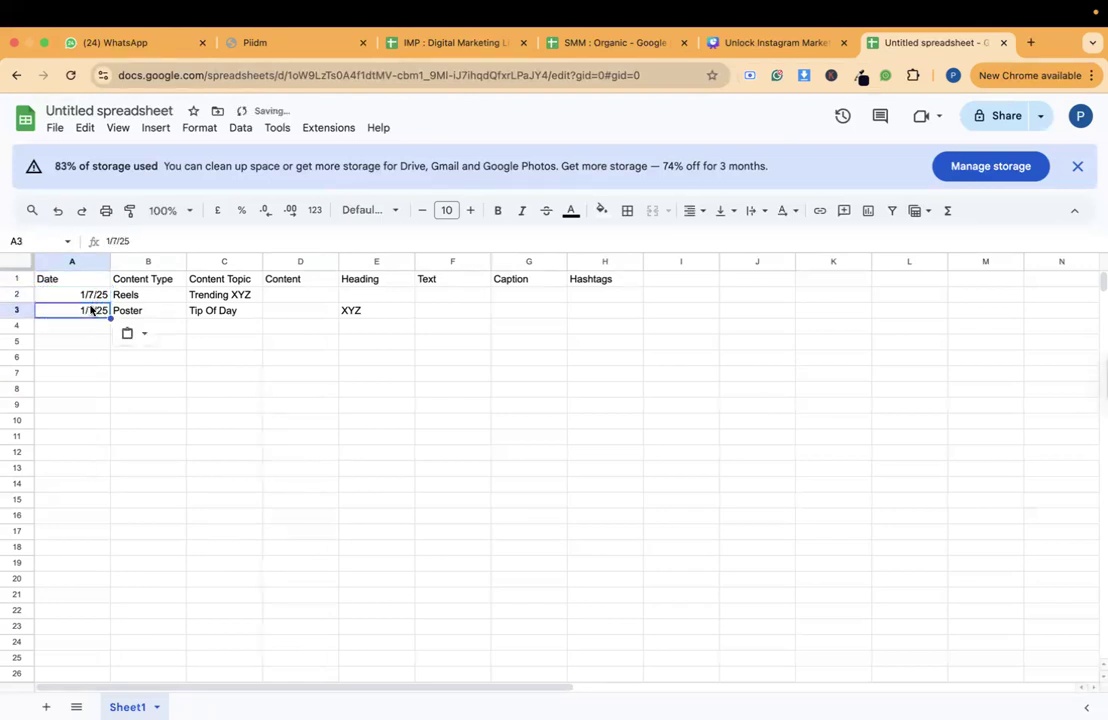
pyautogui.doubleClick(91, 309)
pyautogui.click(62, 381)
pyautogui.click(180, 427)
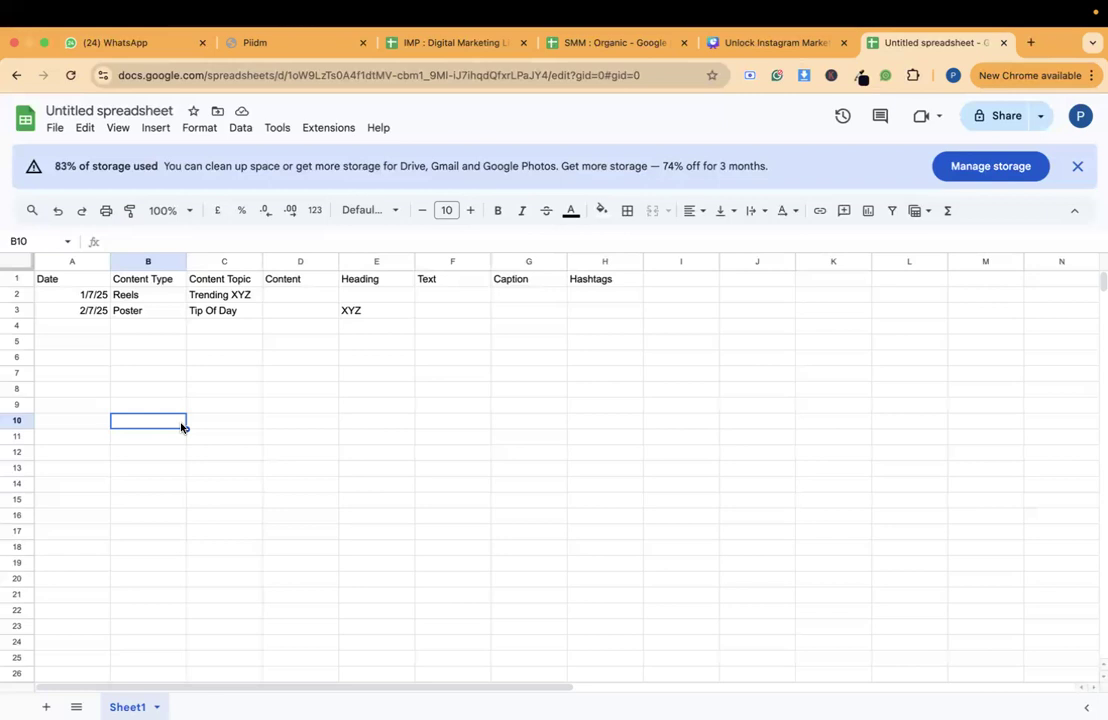
pyautogui.click(236, 262)
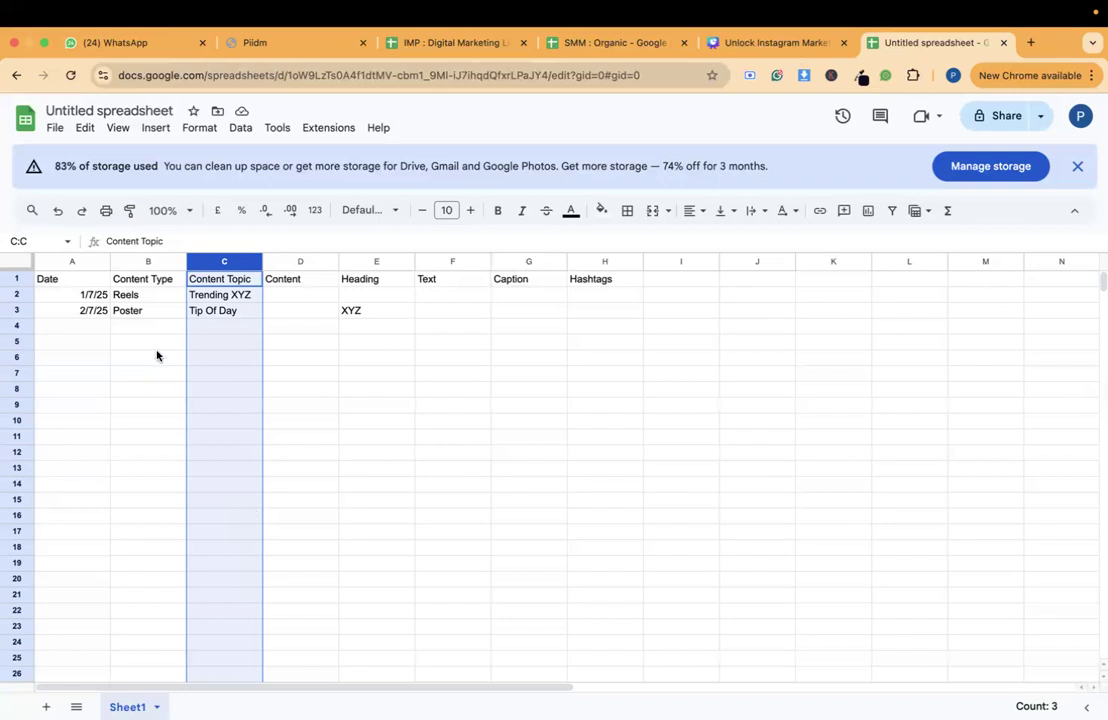
pyautogui.click(205, 312)
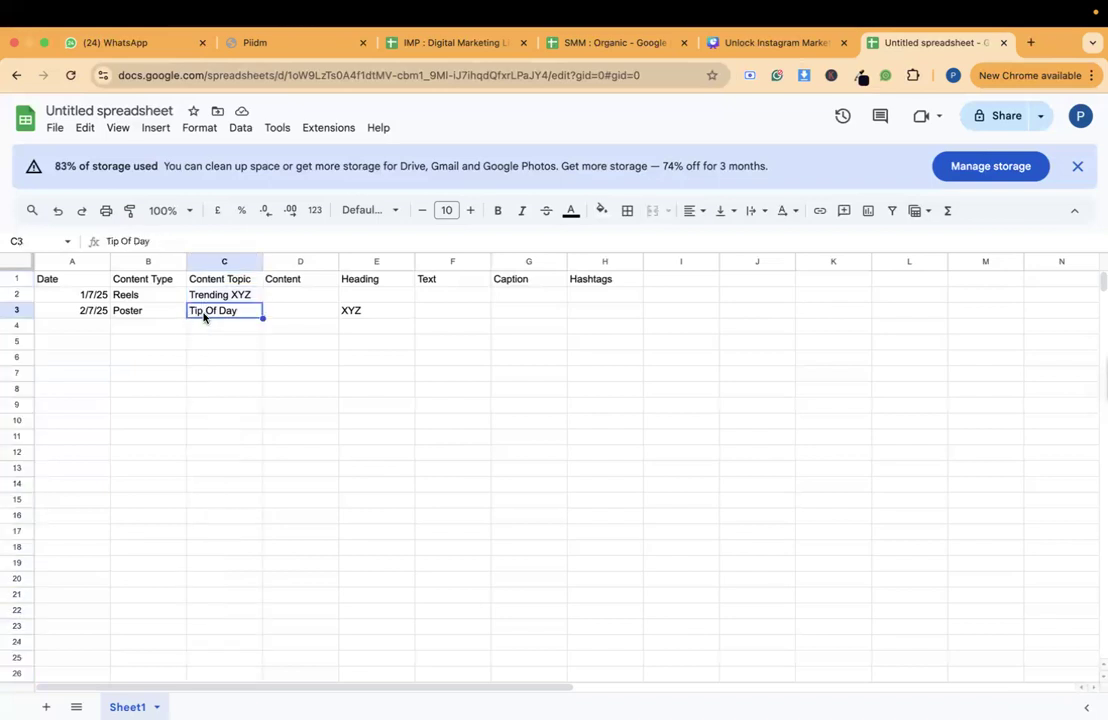
pyautogui.click(206, 294)
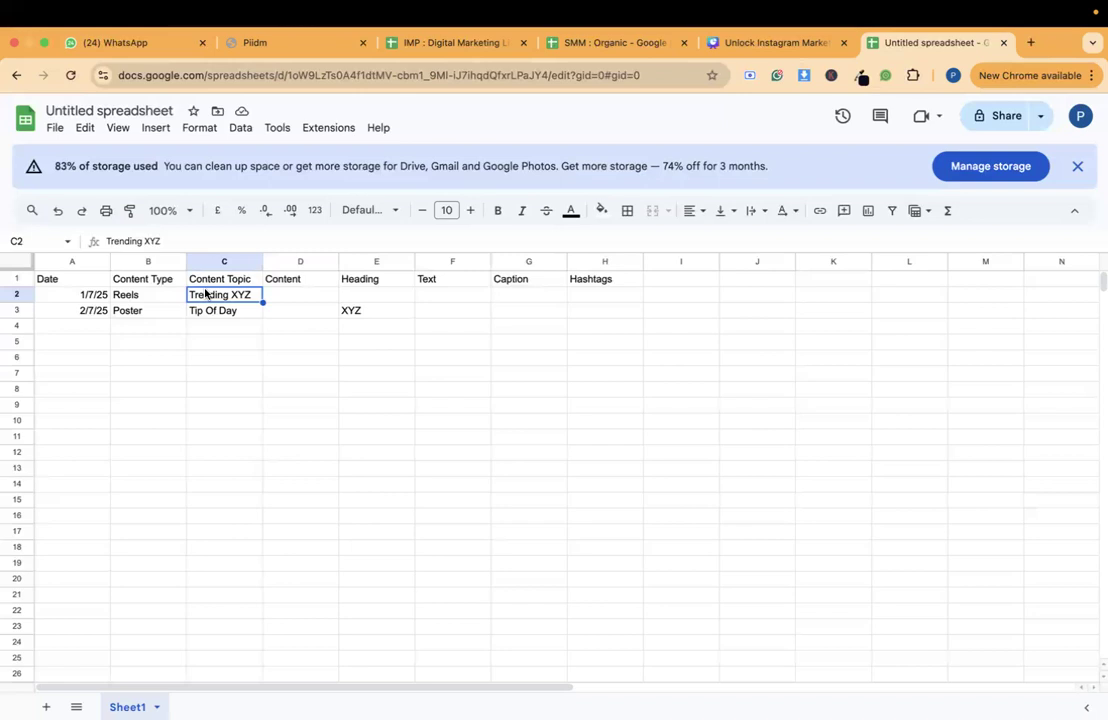
# Switch to ChatGPT in a new browser tab at chatgpt.com and open the Cakelato Guilt-Free Cake Script chat
pyautogui.click(1031, 41)
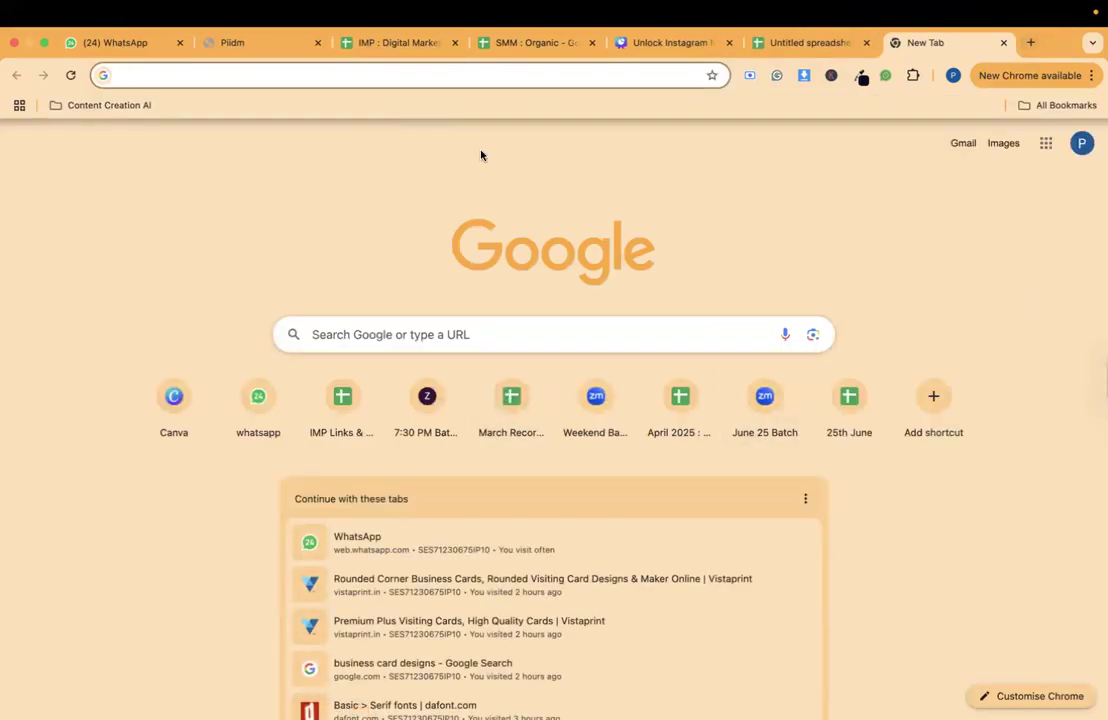
pyautogui.write('chatgpt.com')
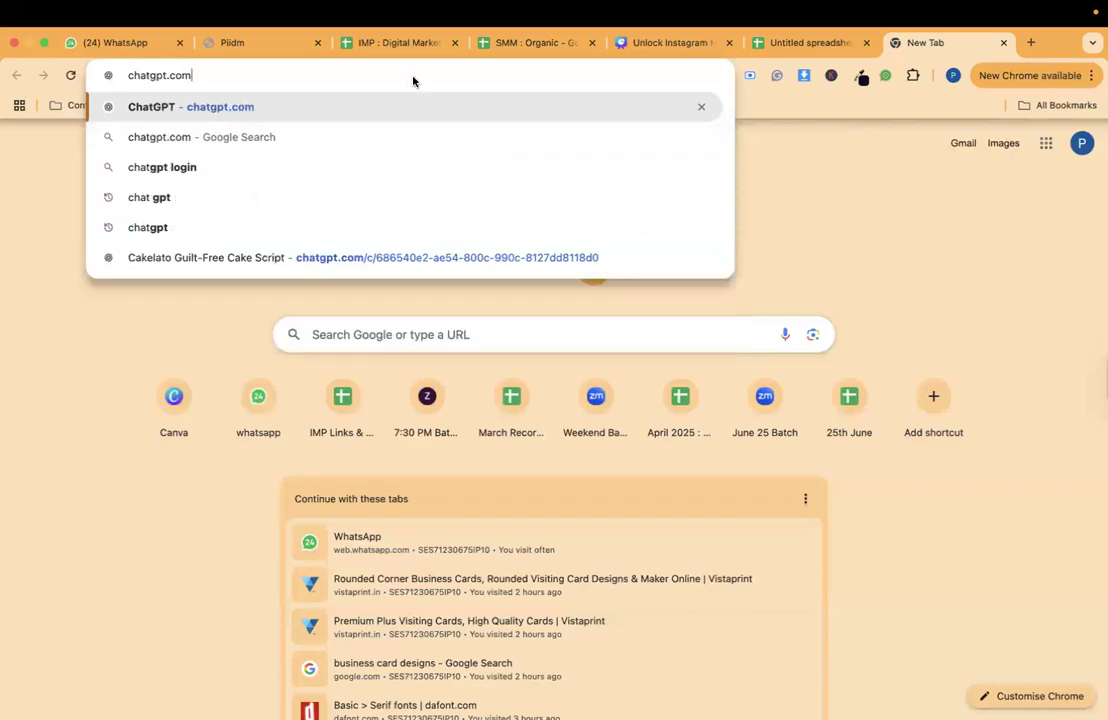
pyautogui.press('Return')
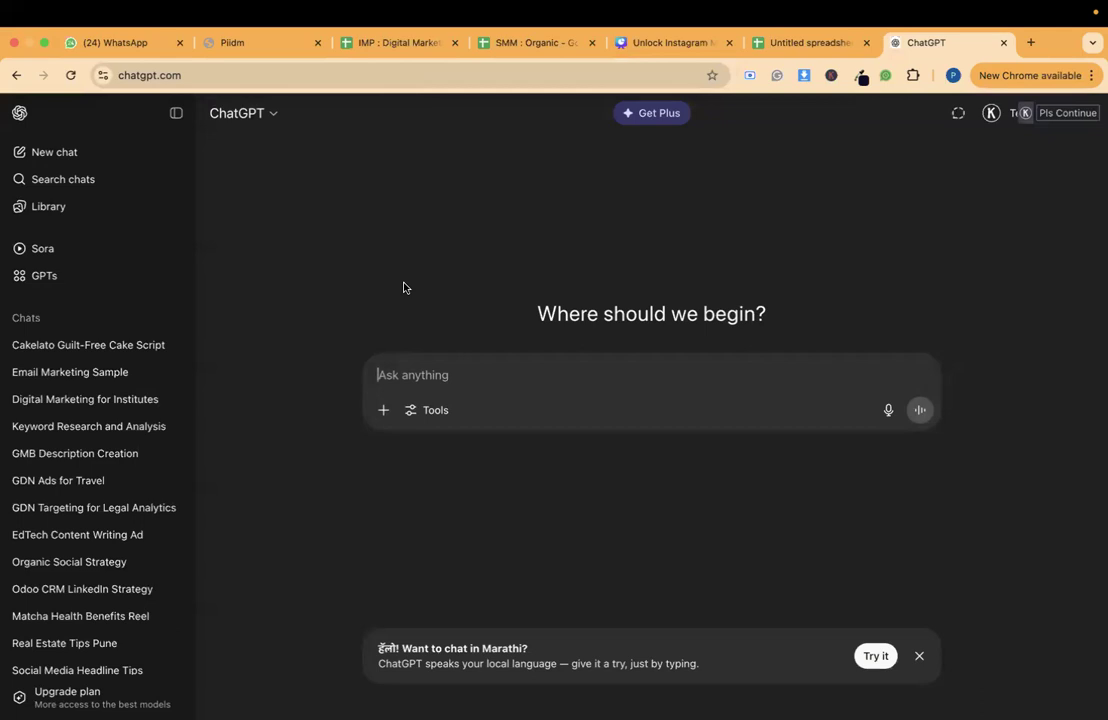
pyautogui.click(151, 347)
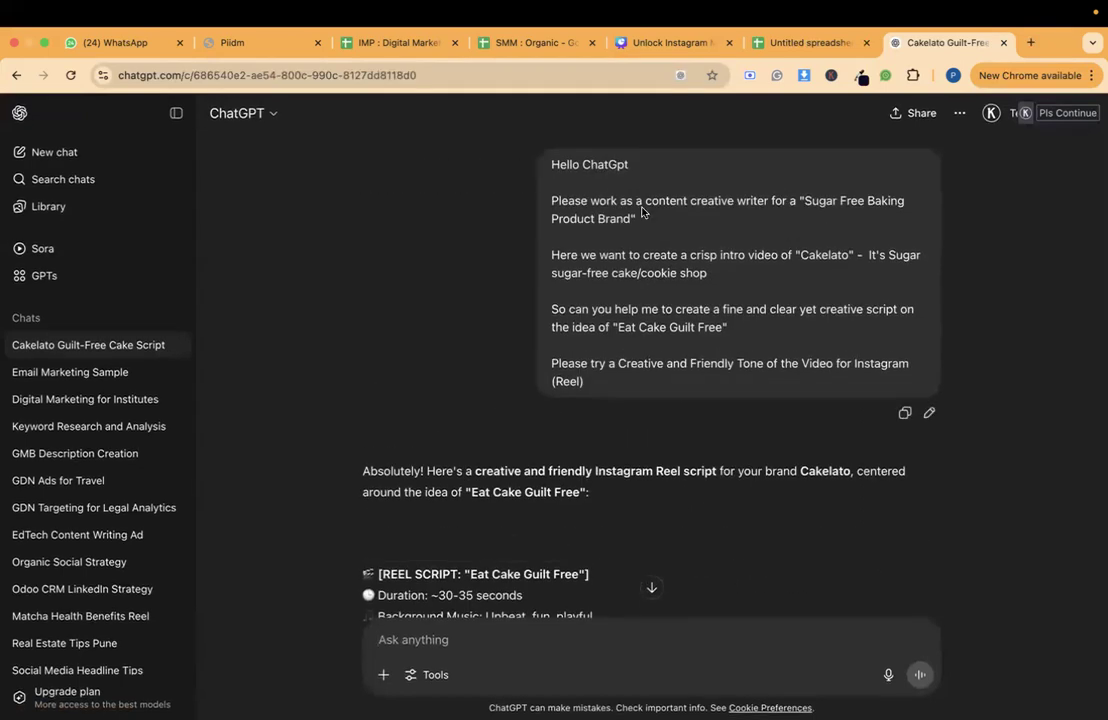
# Copy the "Cakelato" sugar-free cake/cookie shop description from the old prompt and paste it into a new chat's prompt
pyautogui.moveTo(549, 168); pyautogui.dragTo(796, 250)
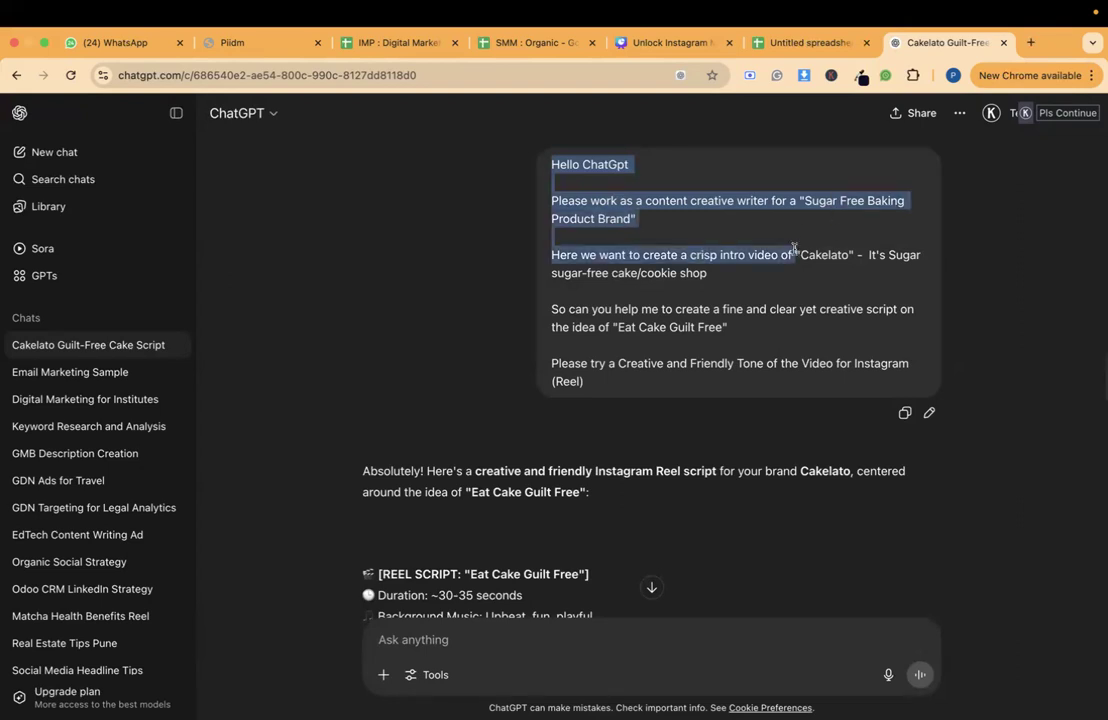
pyautogui.click(730, 280)
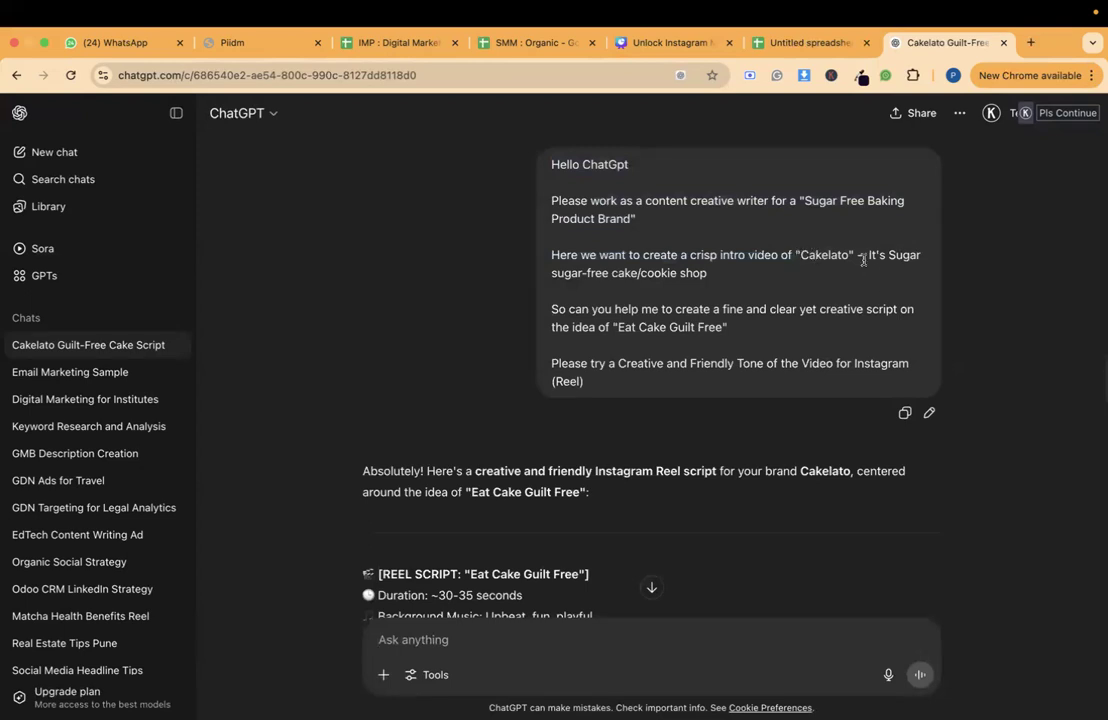
pyautogui.moveTo(796, 256); pyautogui.dragTo(881, 275)
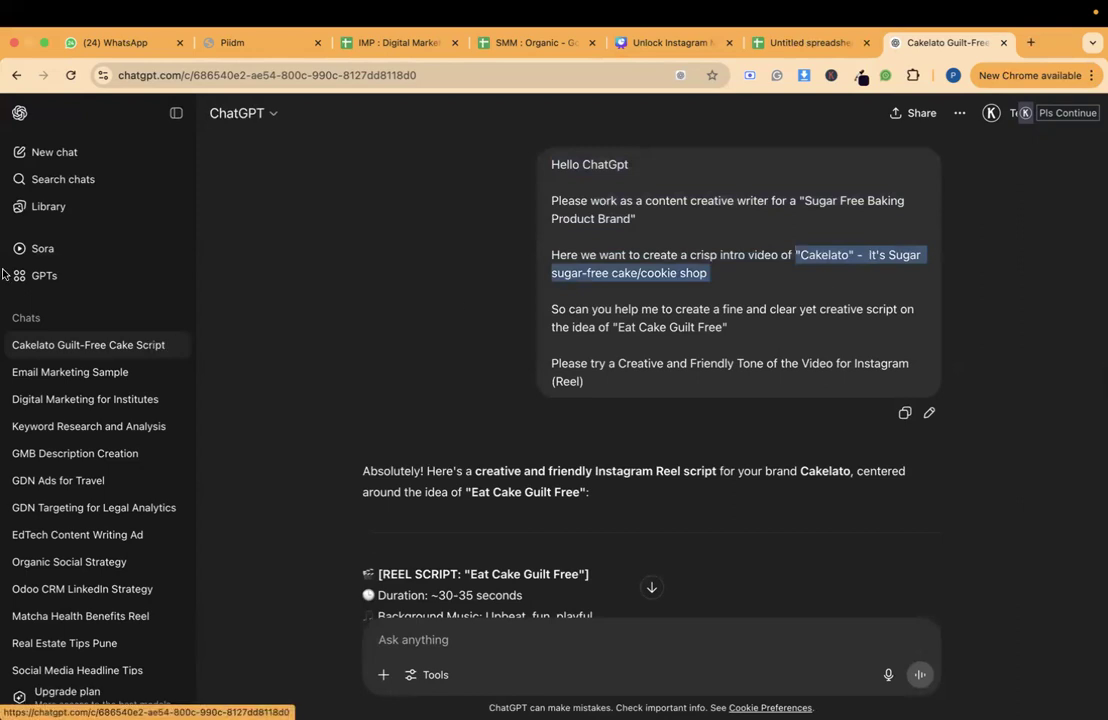
pyautogui.click(42, 155)
pyautogui.click(403, 371)
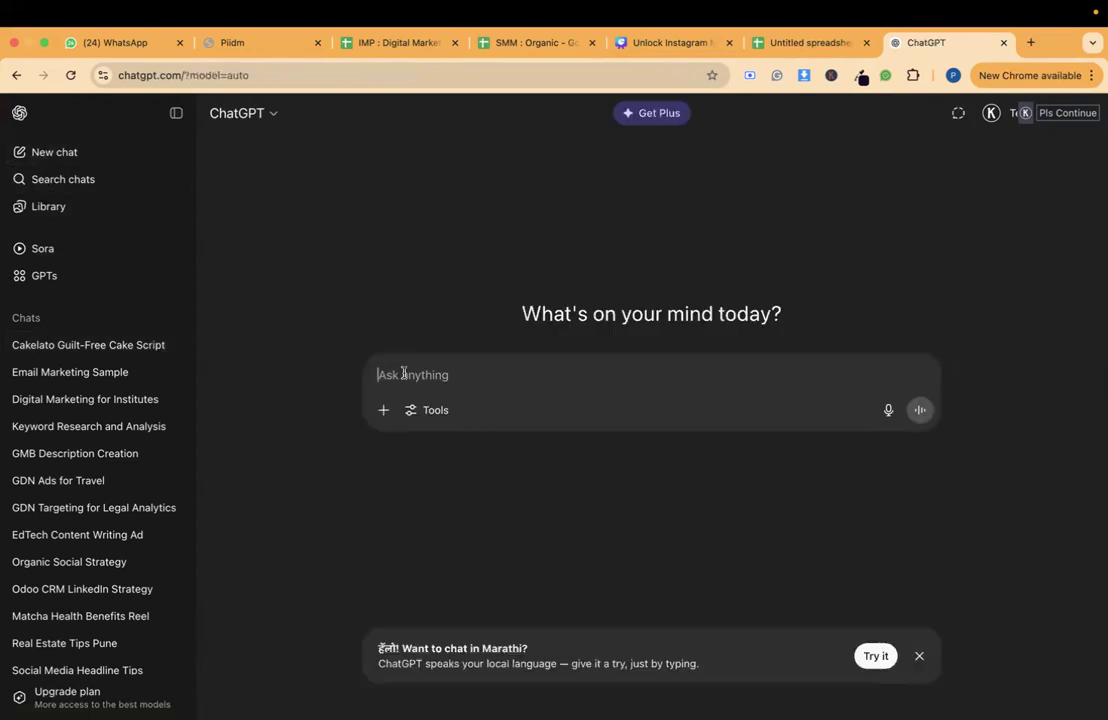
pyautogui.press('super+v')
# Make room above the pasted brand description and start the prompt with the greeting "Hello ChataGpt"
pyautogui.click(376, 371)
pyautogui.hotkey('shift', 'Return')
pyautogui.hotkey('shift', 'Return')
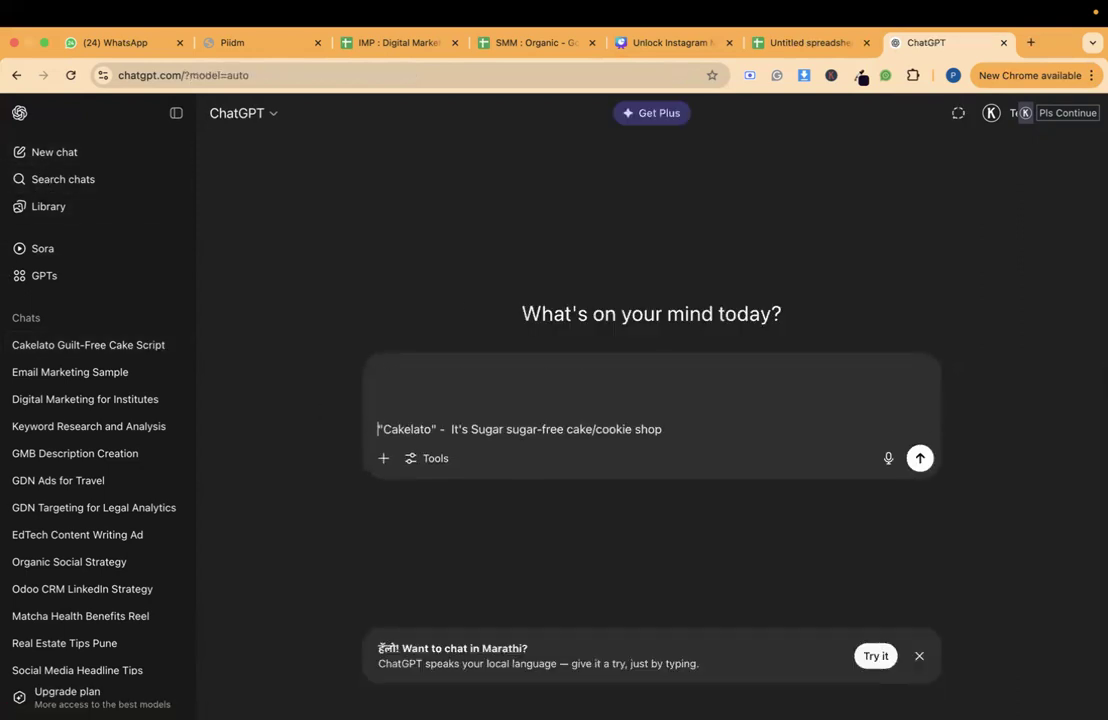
pyautogui.press('Up')
pyautogui.press('Up')
pyautogui.write('Hello ChataGpt')
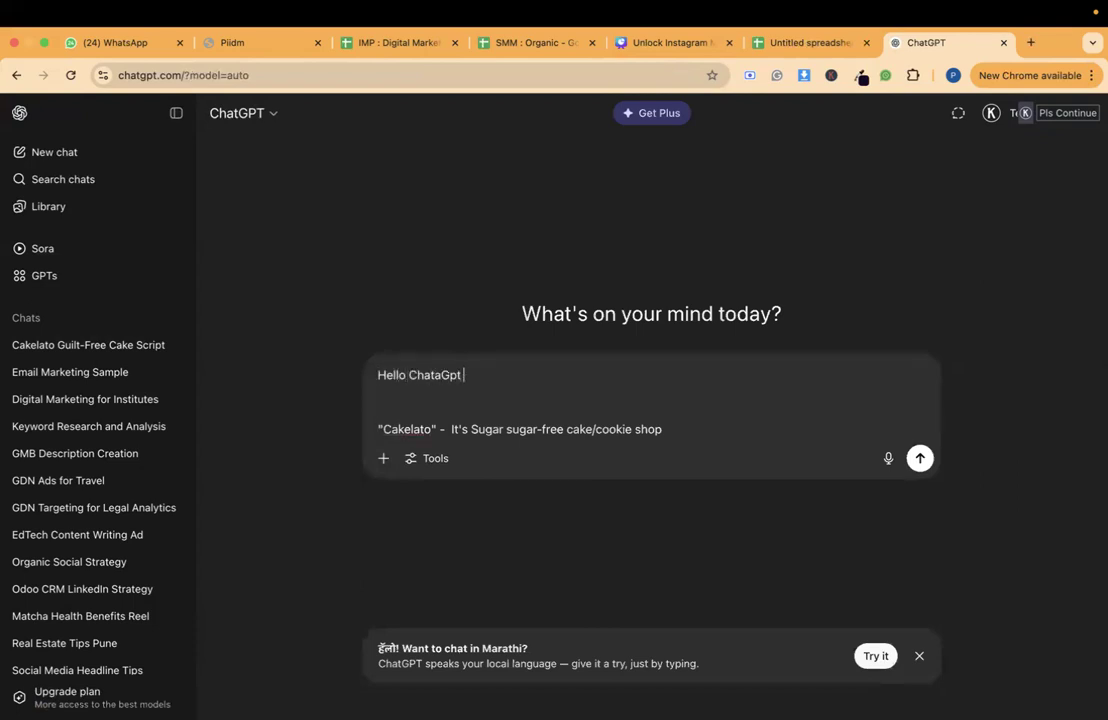
# Add the role line "Work as top quality Social Media Marker - Meta" below the greeting, using the spelling suggestion for the misspelled word
pyautogui.hotkey('shift', 'Return')
pyautogui.write('W')
pyautogui.press('BackSpace')
pyautogui.write('Work as ')
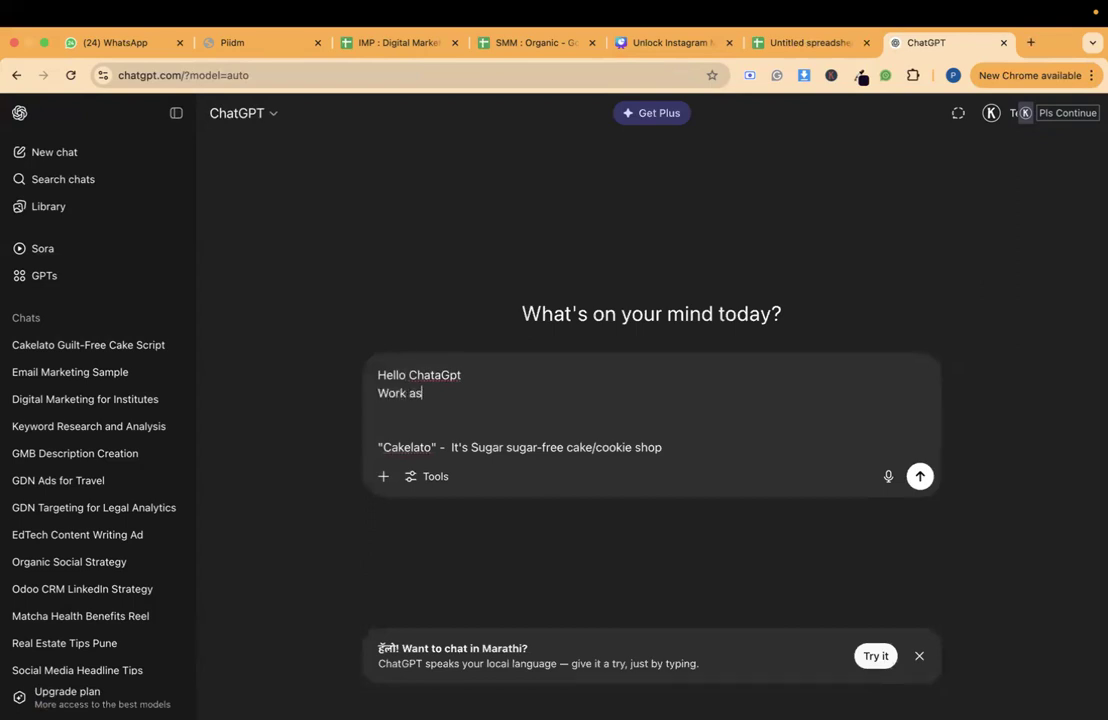
pyautogui.write('top quality Social Meid')
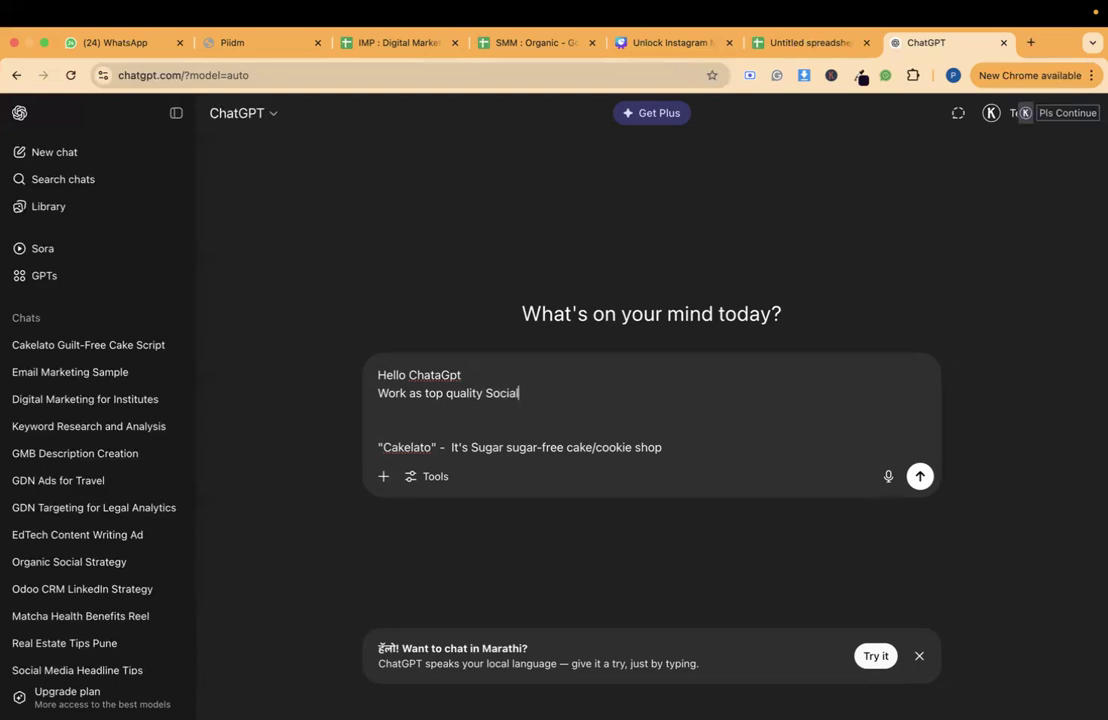
pyautogui.press('BackSpace')
pyautogui.press('BackSpace')
pyautogui.write('dia Markter - Meta')
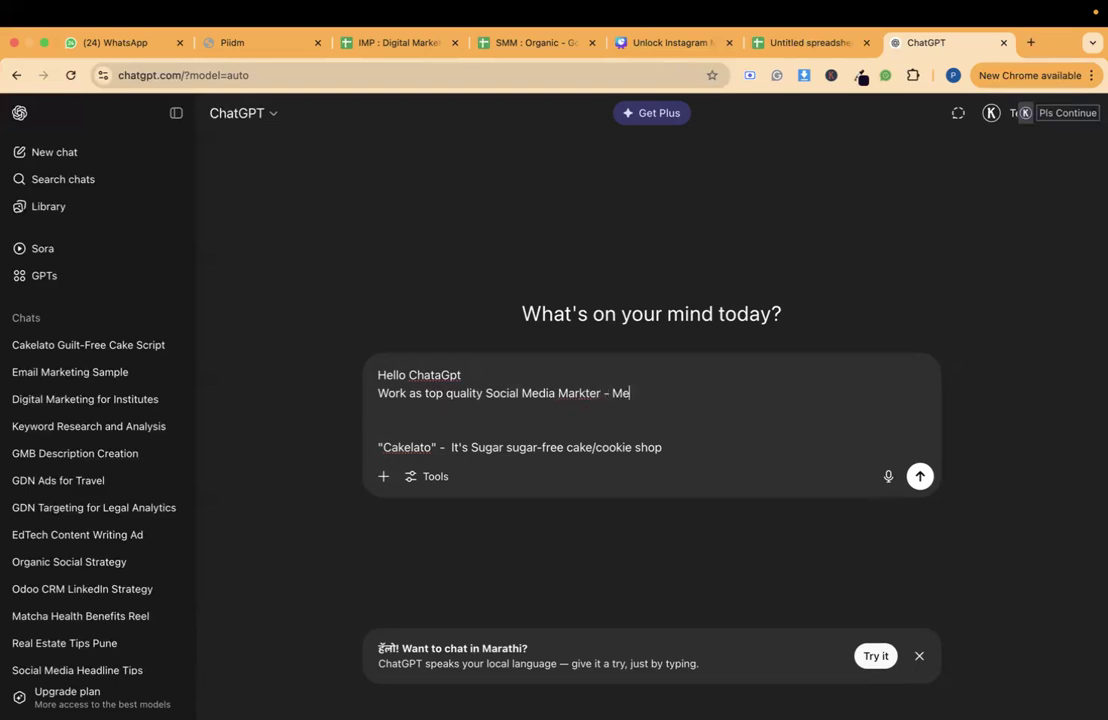
pyautogui.rightClick(584, 393)
pyautogui.click(651, 290)
pyautogui.click(648, 386)
# Write "Here my brand is" in a new paragraph and join it to the Cakelato description on one line
pyautogui.press('Return')
pyautogui.press('Return')
pyautogui.write('Here')
pyautogui.write('My')
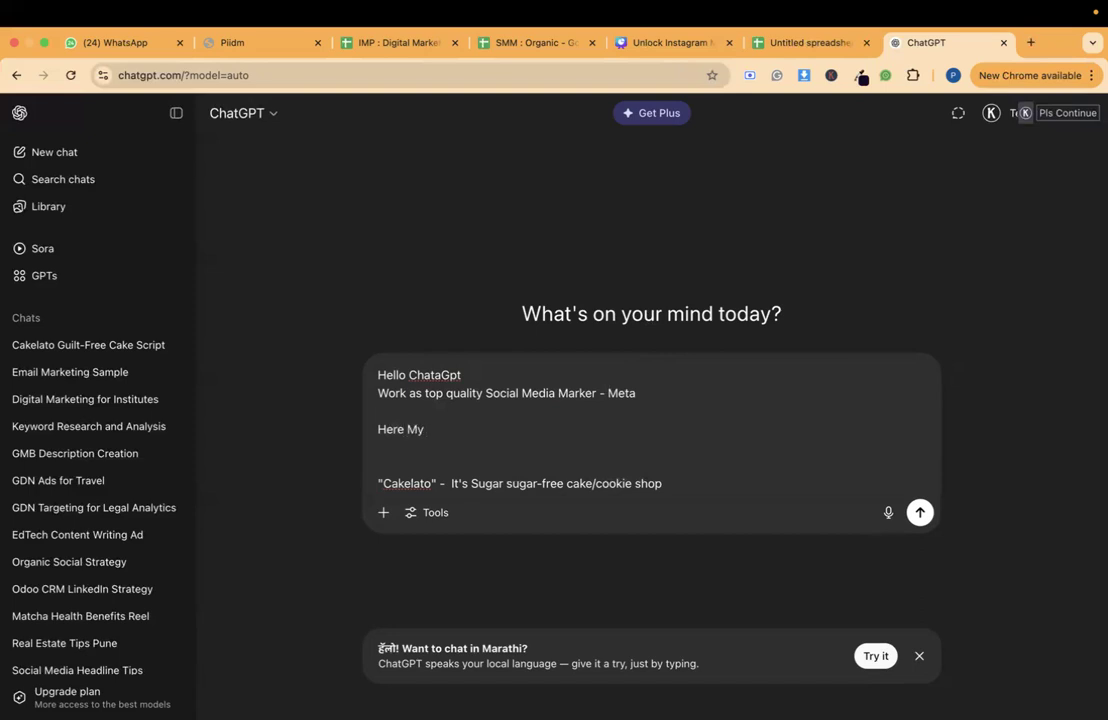
pyautogui.press('BackSpace')
pyautogui.press('BackSpace')
pyautogui.write('my brand is')
pyautogui.click(380, 483)
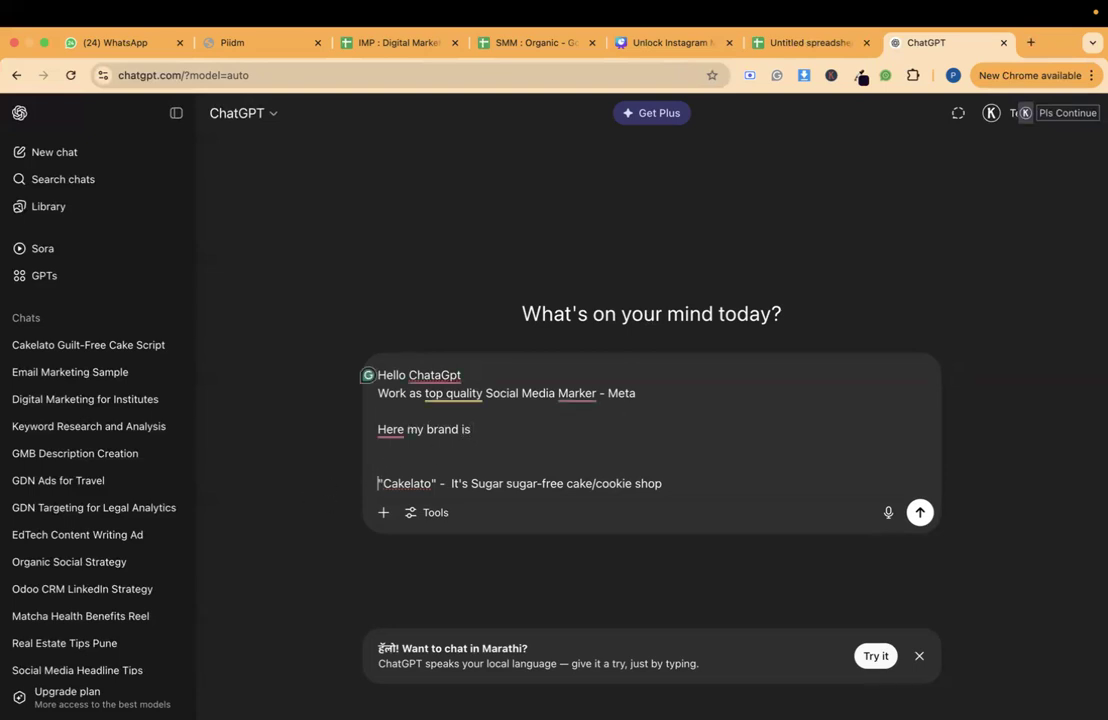
pyautogui.press('BackSpace')
pyautogui.press('BackSpace')
pyautogui.click(780, 429)
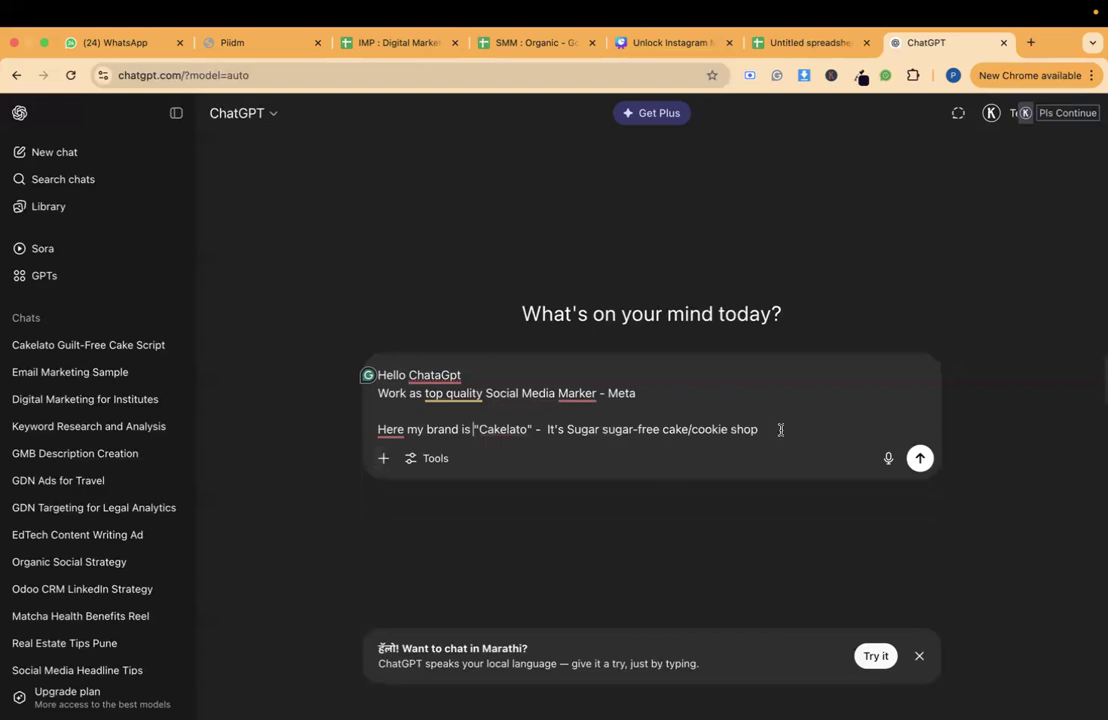
# Add the line "So please suggest best content/topics which i can use to create post on" below the brand description
pyautogui.hotkey('shift', 'Return')
pyautogui.write('S')
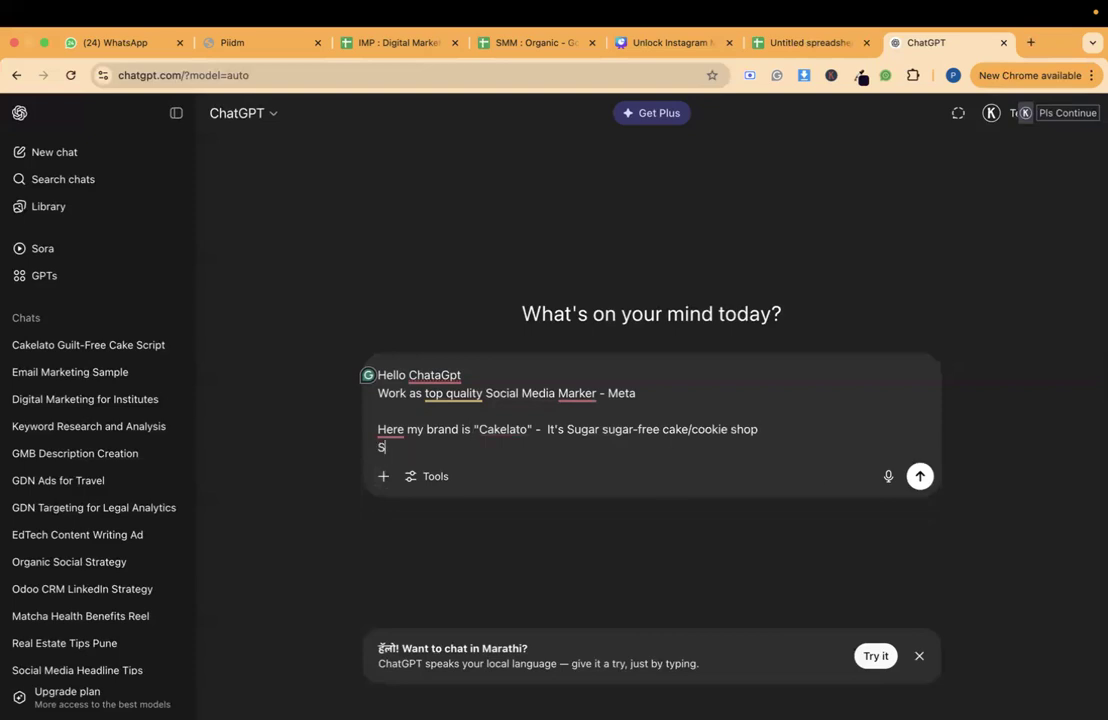
pyautogui.write('o please suggest bes')
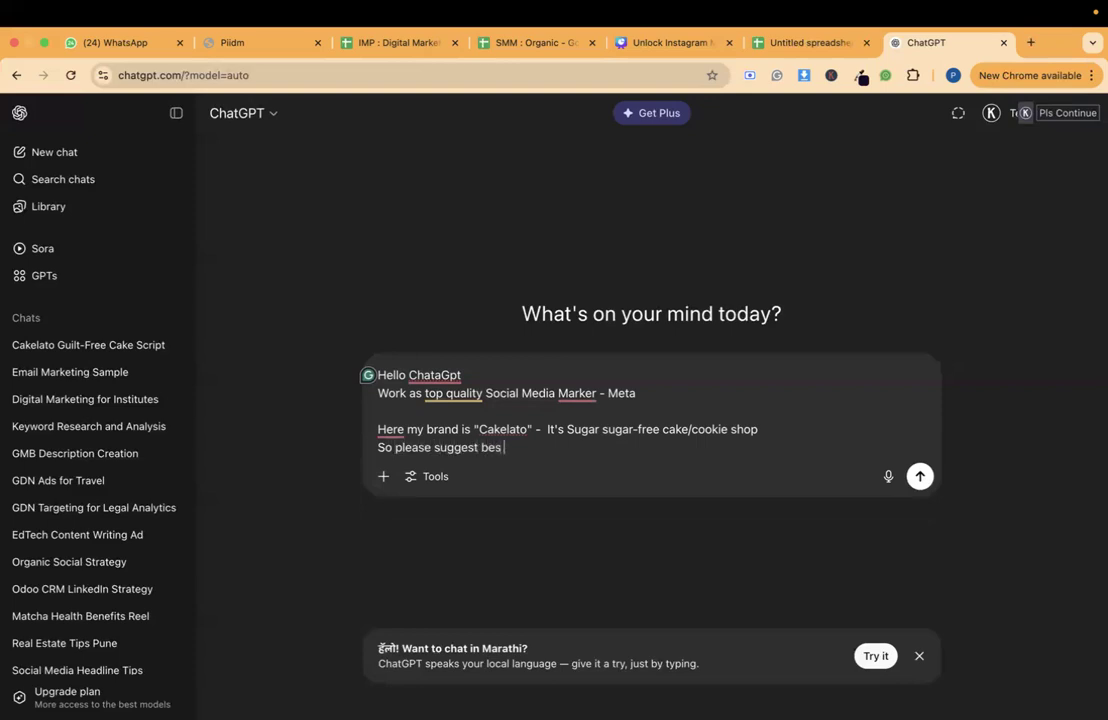
pyautogui.write('t content/topics which i can y')
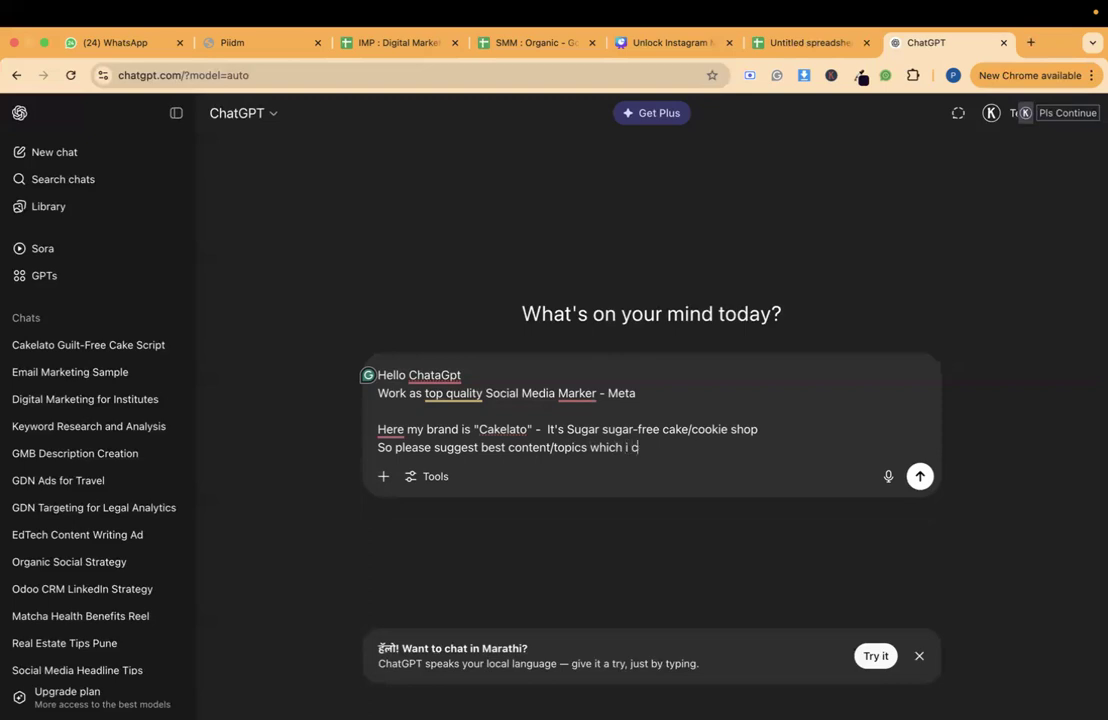
pyautogui.press('BackSpace')
pyautogui.write('use to create post on')
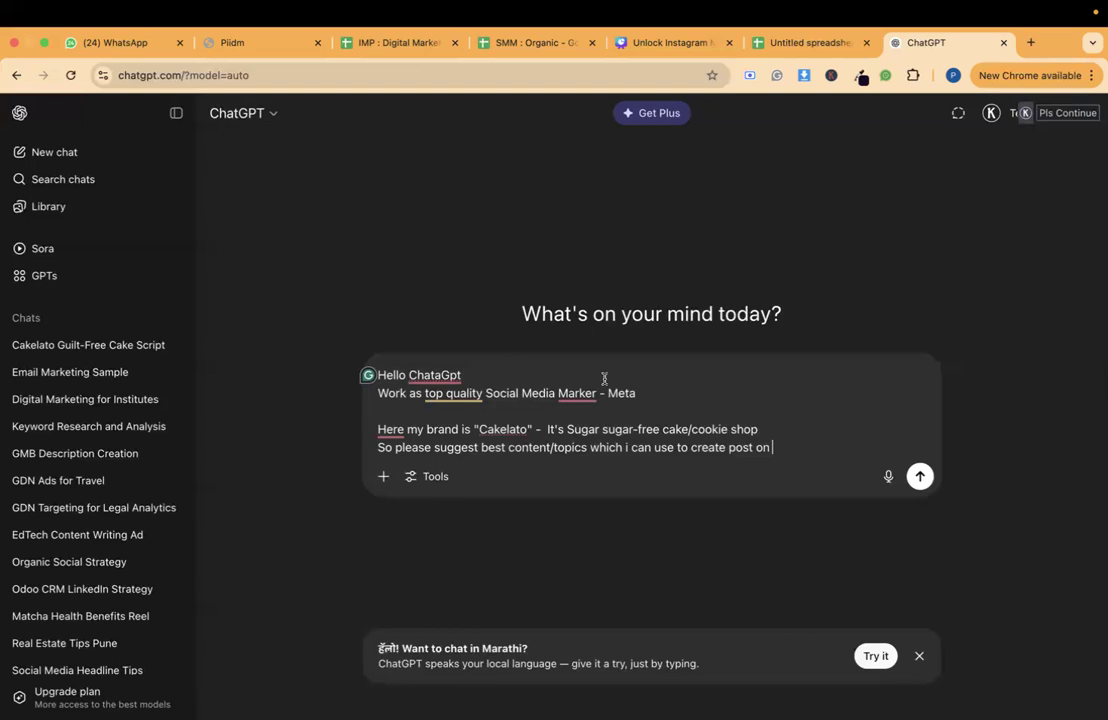
# Apply the Grammarly corrections "Marketer", "ChatGPT" and "a post" to the prompt text
pyautogui.moveTo(576, 393)
pyautogui.click(586, 436)
pyautogui.moveTo(430, 377)
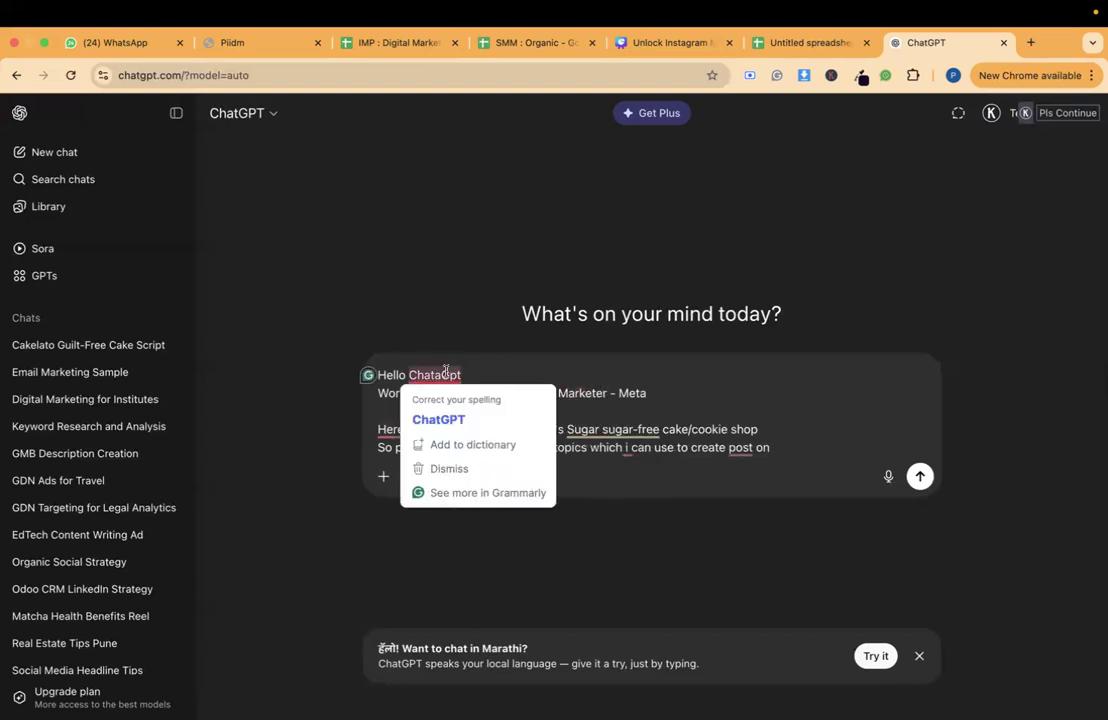
pyautogui.click(440, 410)
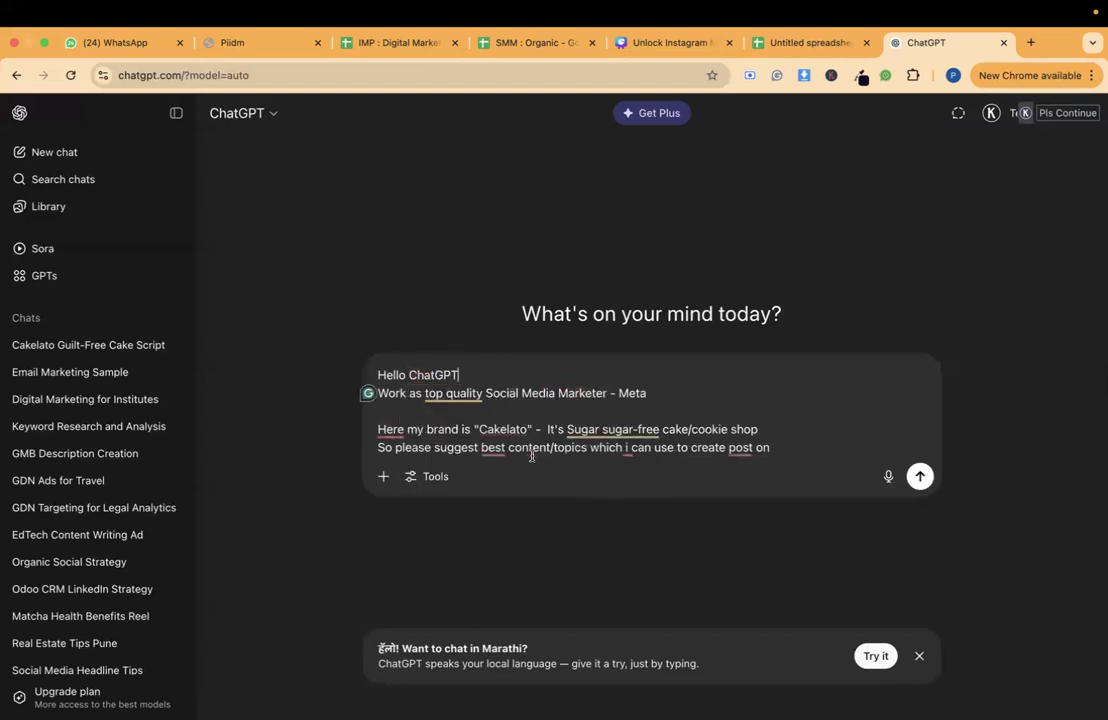
pyautogui.moveTo(650, 433)
pyautogui.click(782, 430)
pyautogui.moveTo(742, 448)
pyautogui.click(748, 491)
# Add the paragraph "Give me the top 5 ideas for fitness people who like to eat cakes", using the Grammarly correction for "the top"
pyautogui.click(835, 448)
pyautogui.hotkey('shift', 'Return')
pyautogui.hotkey('shift', 'Return')
pyautogui.write('Give ,me')
pyautogui.press('BackSpace')
pyautogui.press('BackSpace')
pyautogui.press('BackSpace')
pyautogui.press('BackSpace')
pyautogui.write('me top 5 ide')
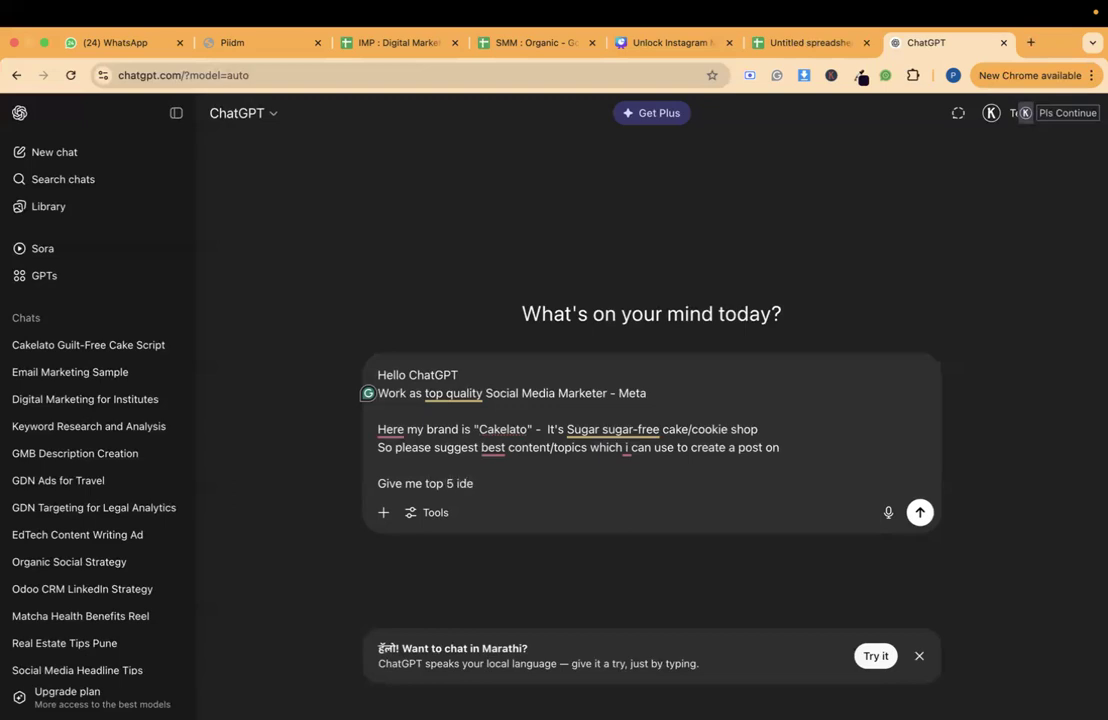
pyautogui.write('as for fitness people who like to eat')
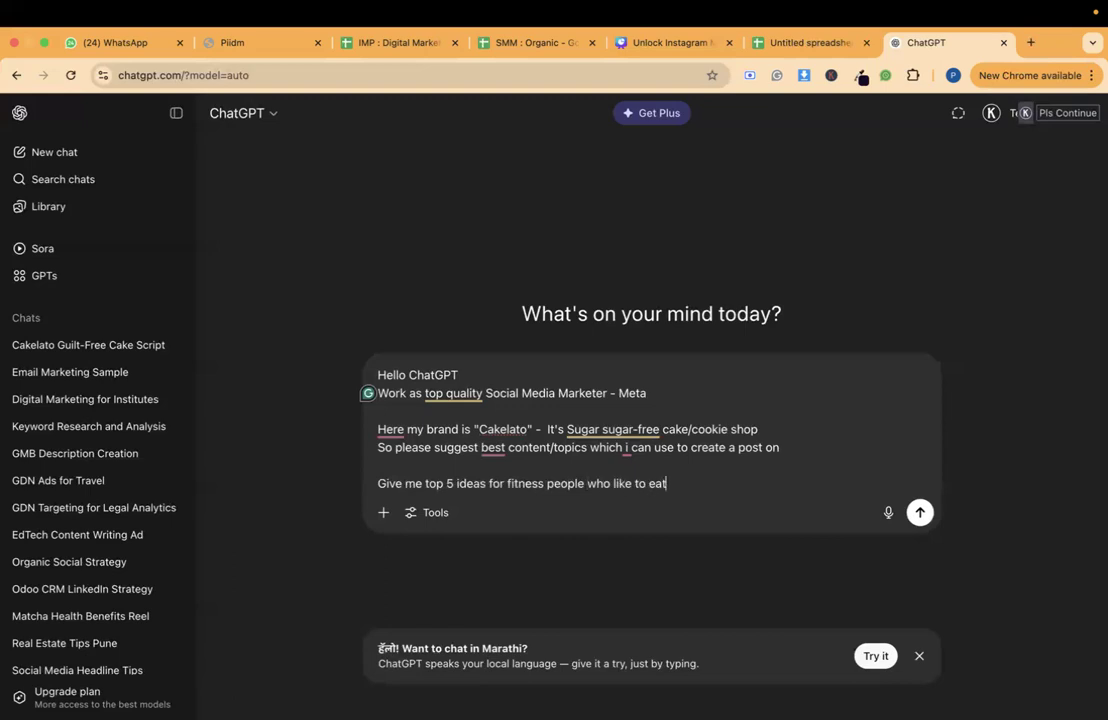
pyautogui.write(' ckae')
pyautogui.press('BackSpace')
pyautogui.press('BackSpace')
pyautogui.press('BackSpace')
pyautogui.write('akes')
pyautogui.hotkey('shift', 'Return')
pyautogui.hotkey('shift', 'Return')
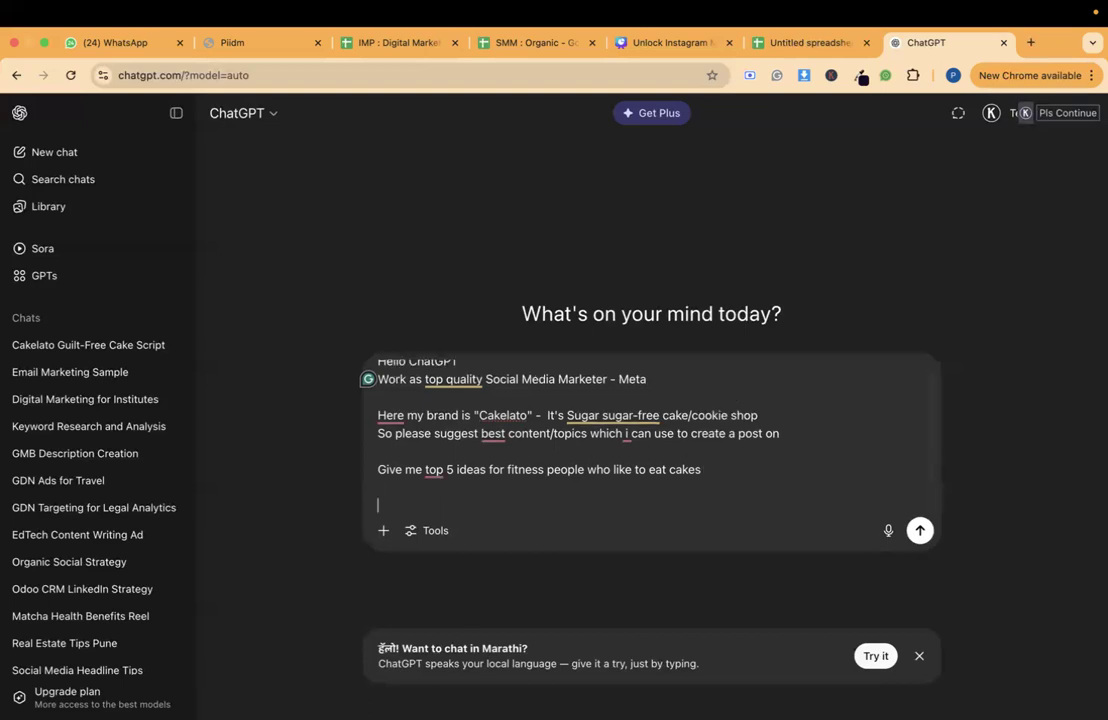
pyautogui.moveTo(433, 470)
pyautogui.click(432, 510)
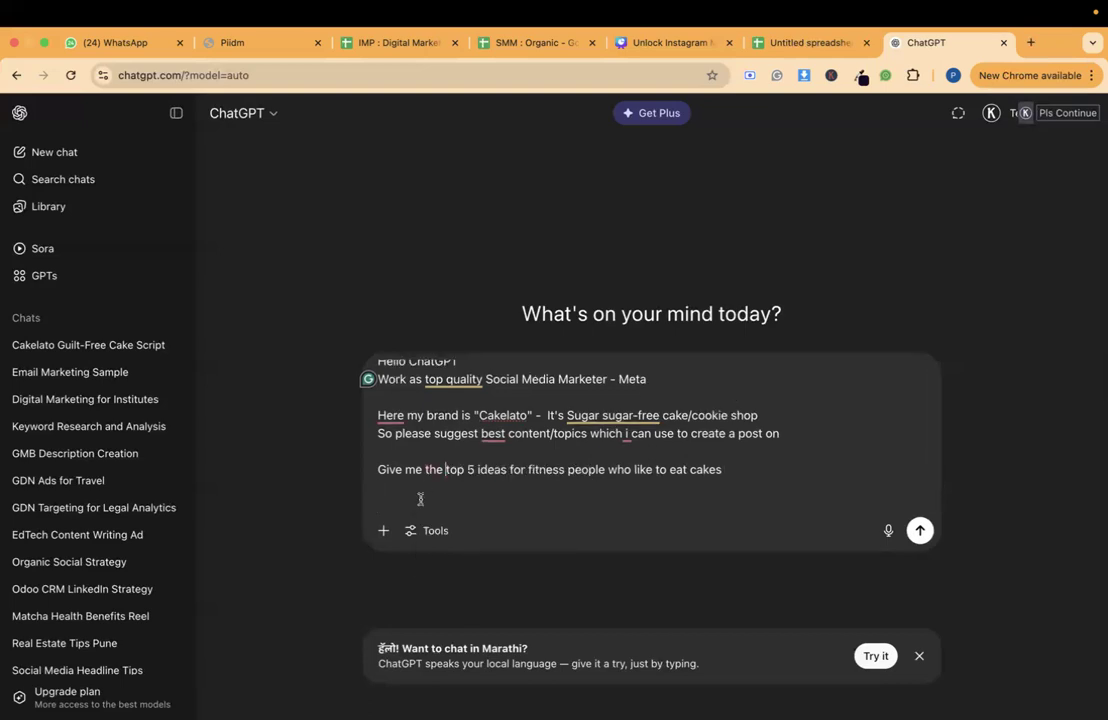
# Add the closing instruction "Please follow trends alongs" in its own paragraph of the prompt
pyautogui.write('Please follow trends')
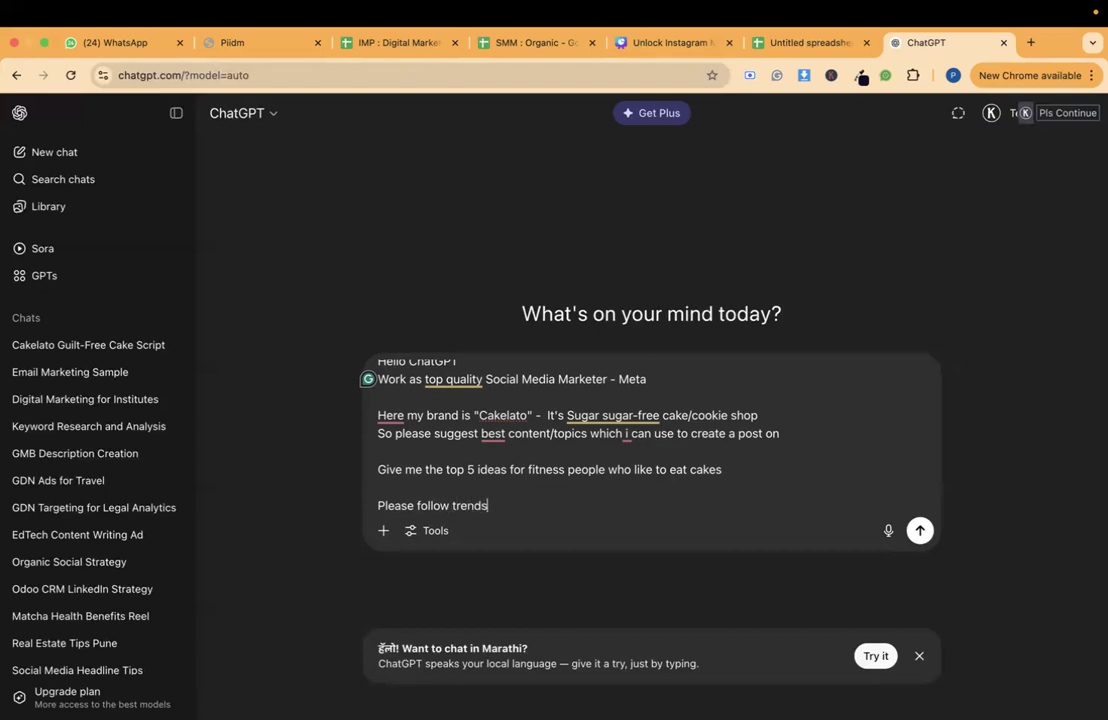
pyautogui.write(' alongs')
pyautogui.hotkey('shift', 'Return')
pyautogui.hotkey('shift', 'Return')
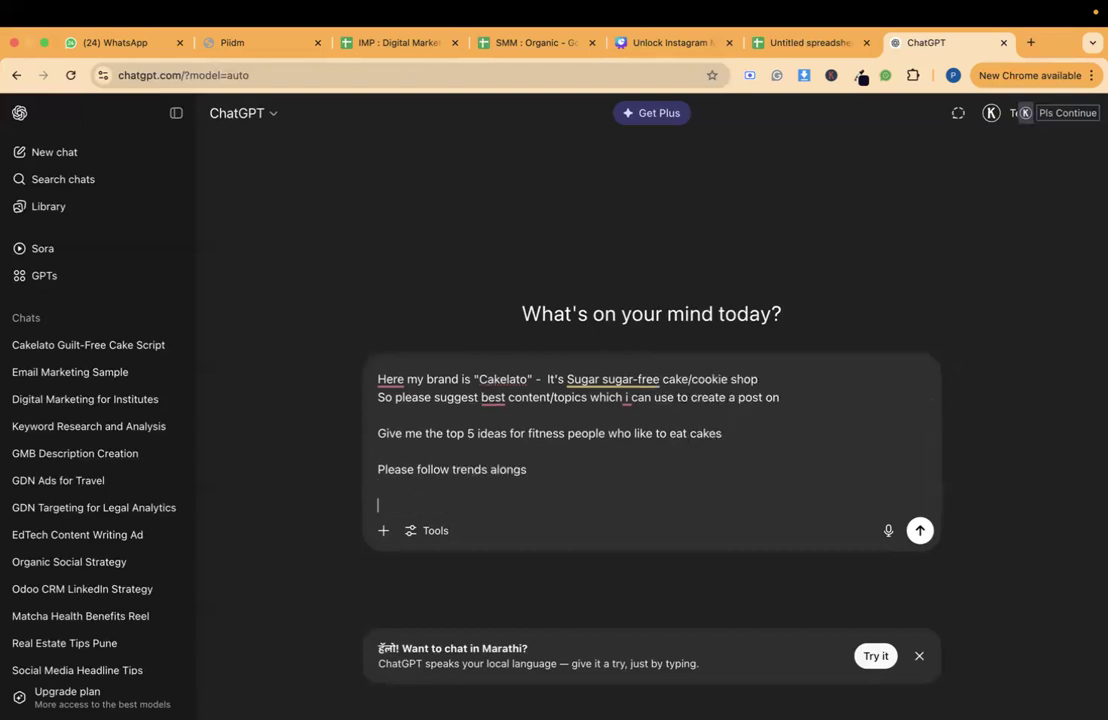
# Send the prompt and look through the generated content ideas for Cakelato
pyautogui.press('Return')
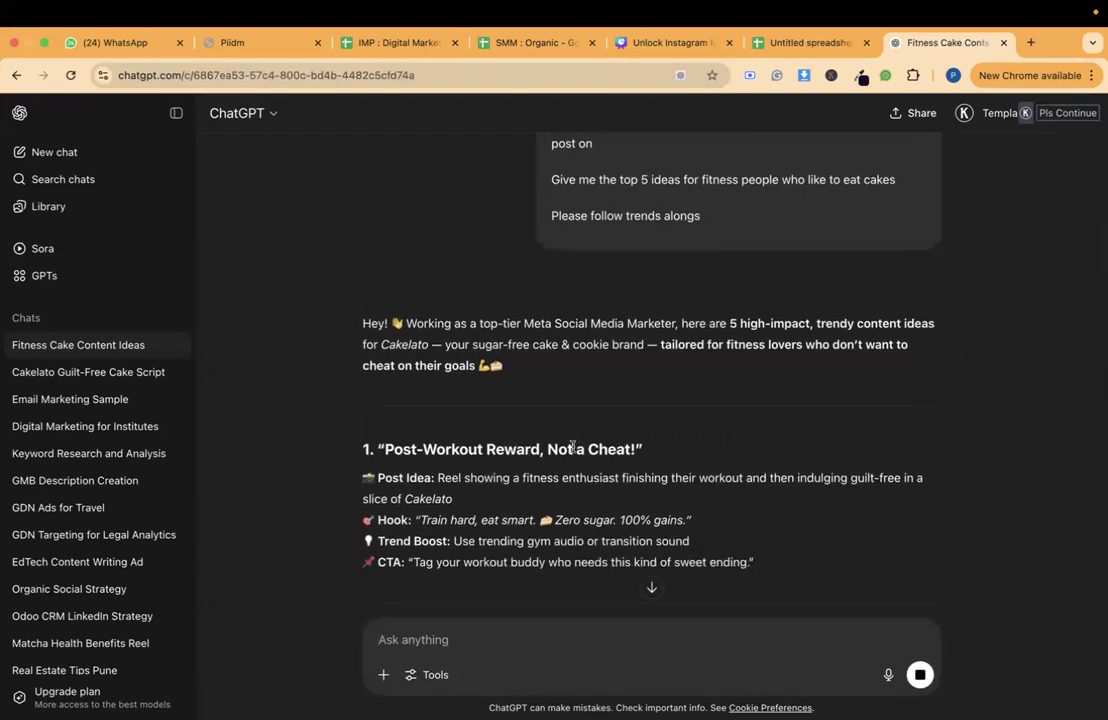
pyautogui.scroll(-3, 573, 450)
pyautogui.scroll(-2, 573, 450)
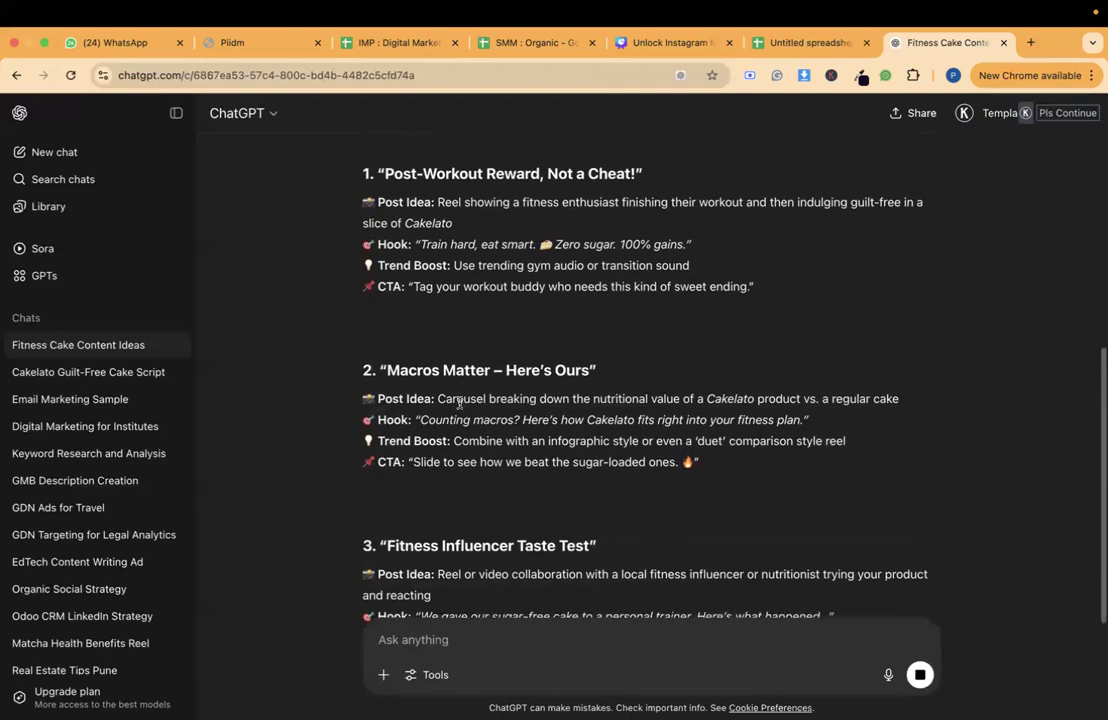
# Read through the five generated post ideas for Cakelato, including their hooks, trend boosts and calls to action
pyautogui.scroll(-1, 432, 397)
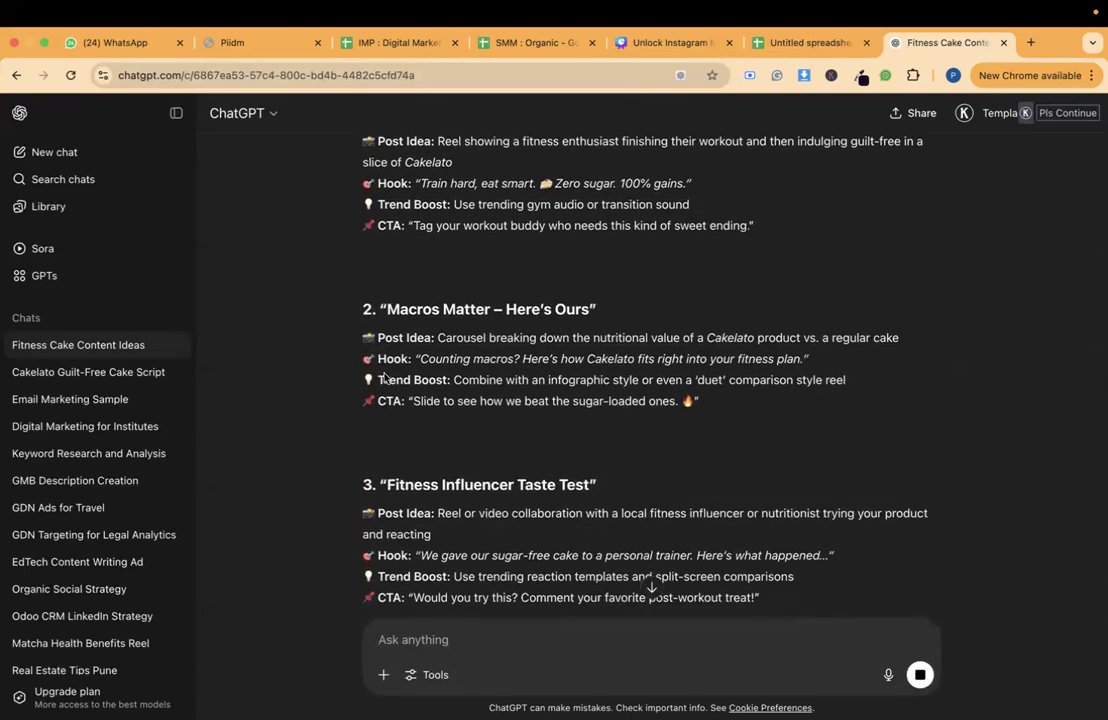
pyautogui.tripleClick(447, 337)
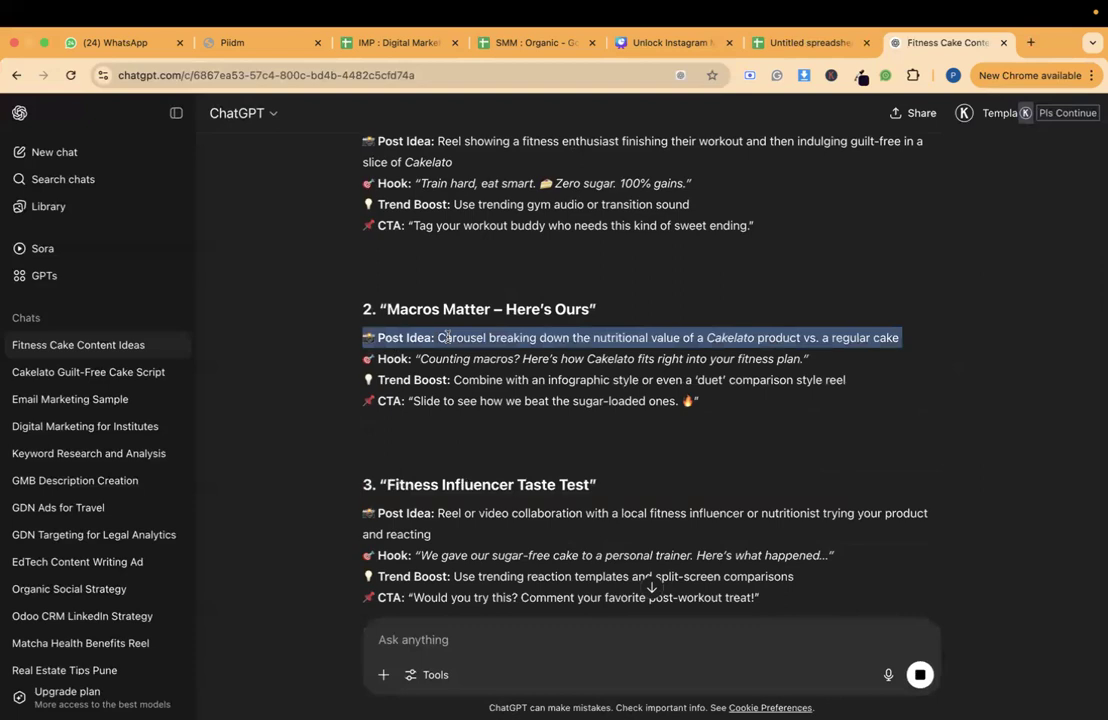
pyautogui.scroll(-4, 447, 337)
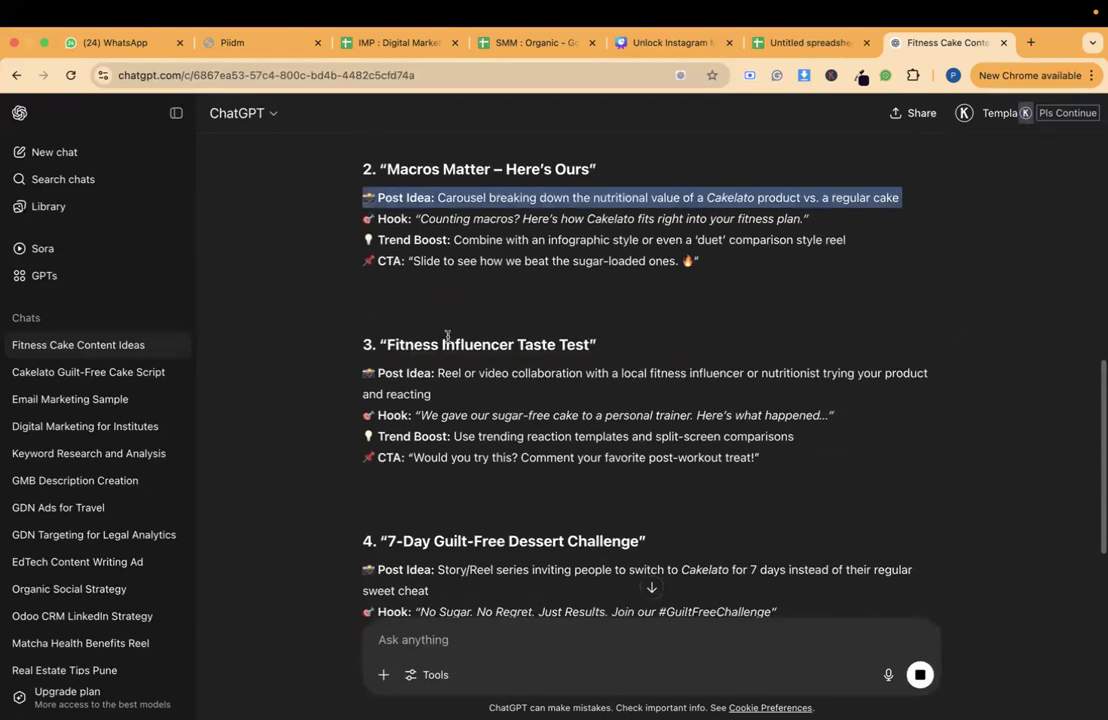
pyautogui.tripleClick(447, 338)
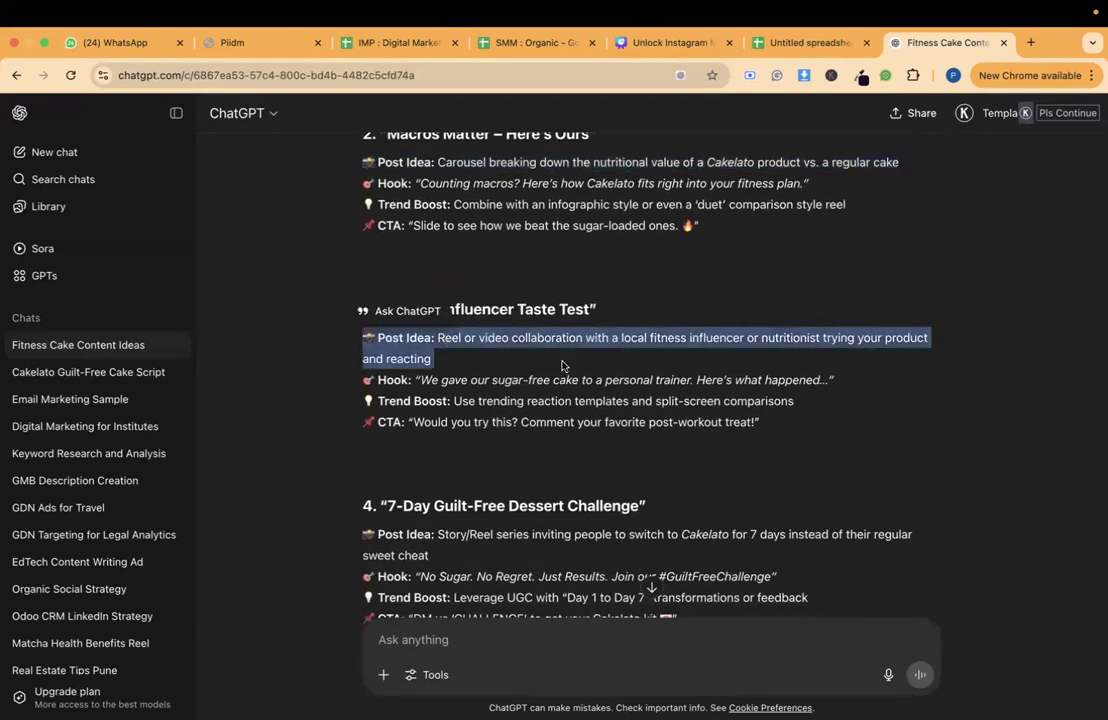
pyautogui.click(489, 318)
pyautogui.scroll(-5, 554, 362)
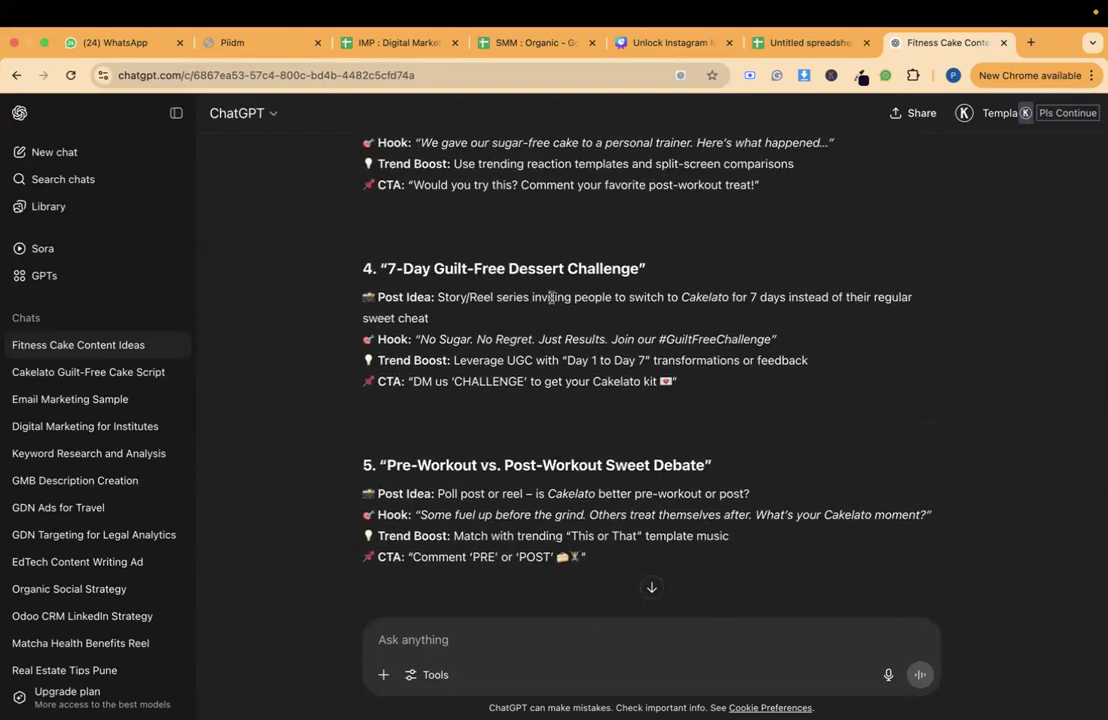
pyautogui.doubleClick(512, 297)
pyautogui.scroll(-1, 508, 300)
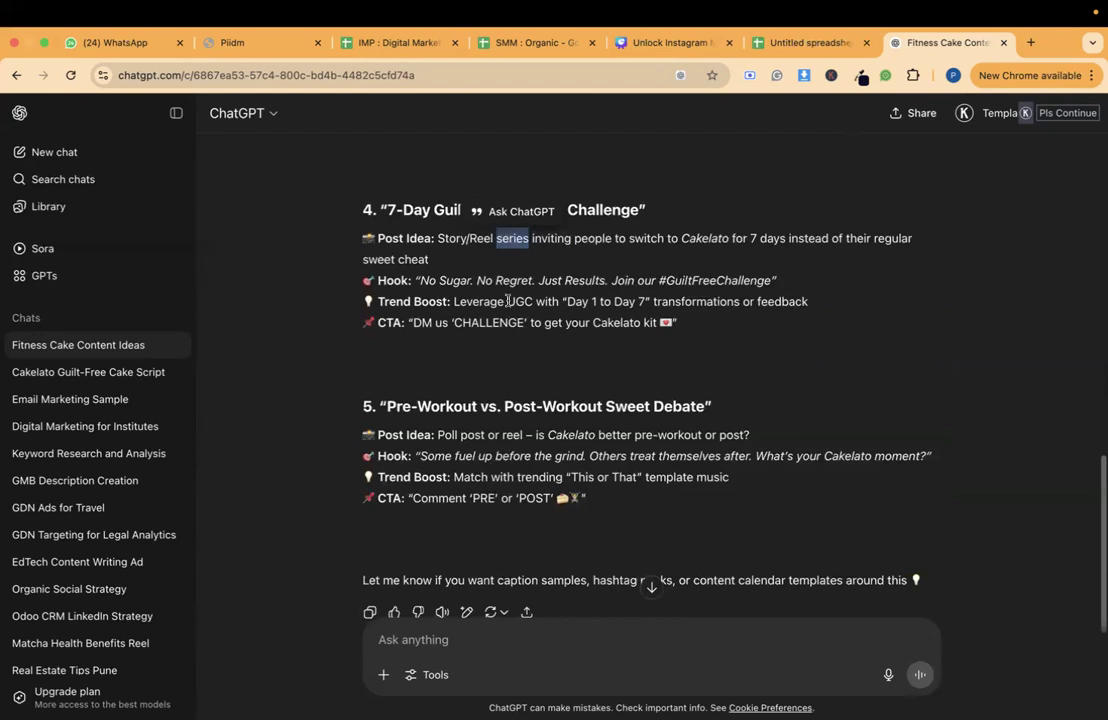
pyautogui.scroll(-1, 508, 300)
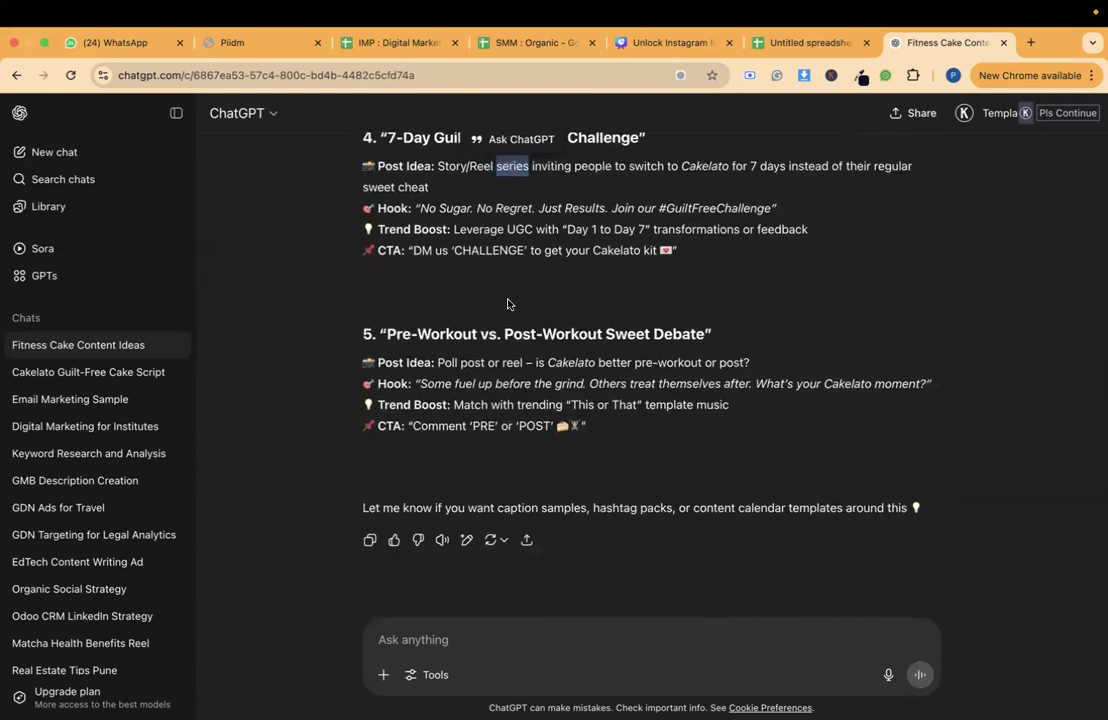
pyautogui.scroll(10, 508, 303)
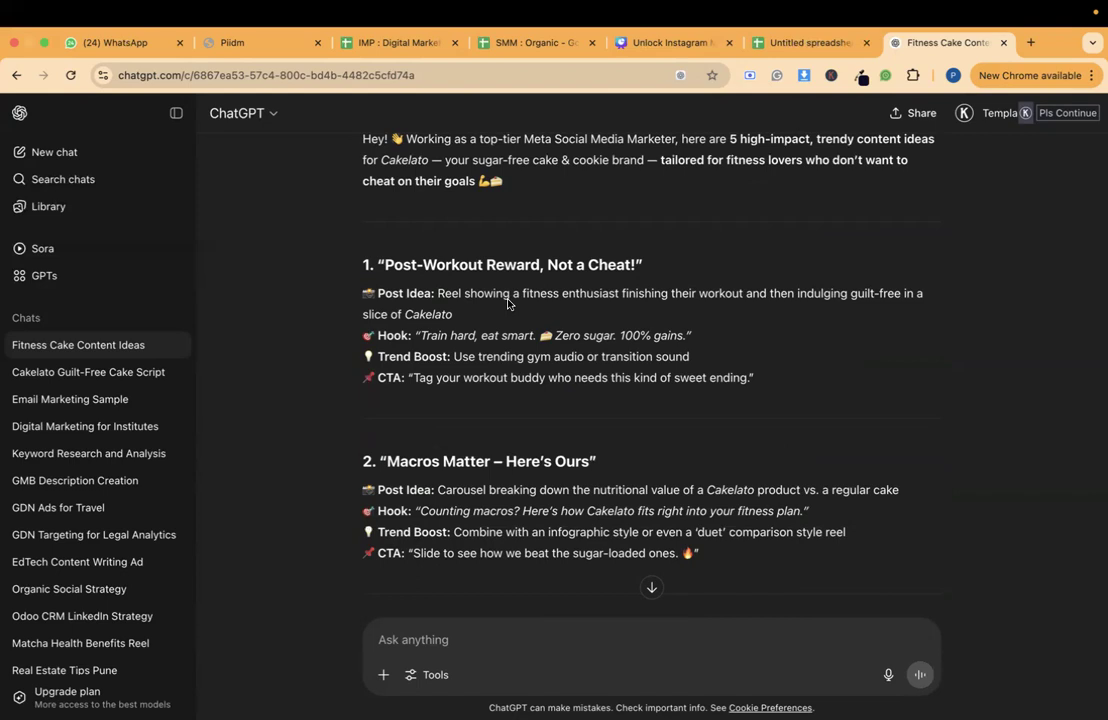
# Switch to the content calendar spreadsheet in Google Sheets and review its columns alongside the ChatGPT post ideas
pyautogui.click(775, 43)
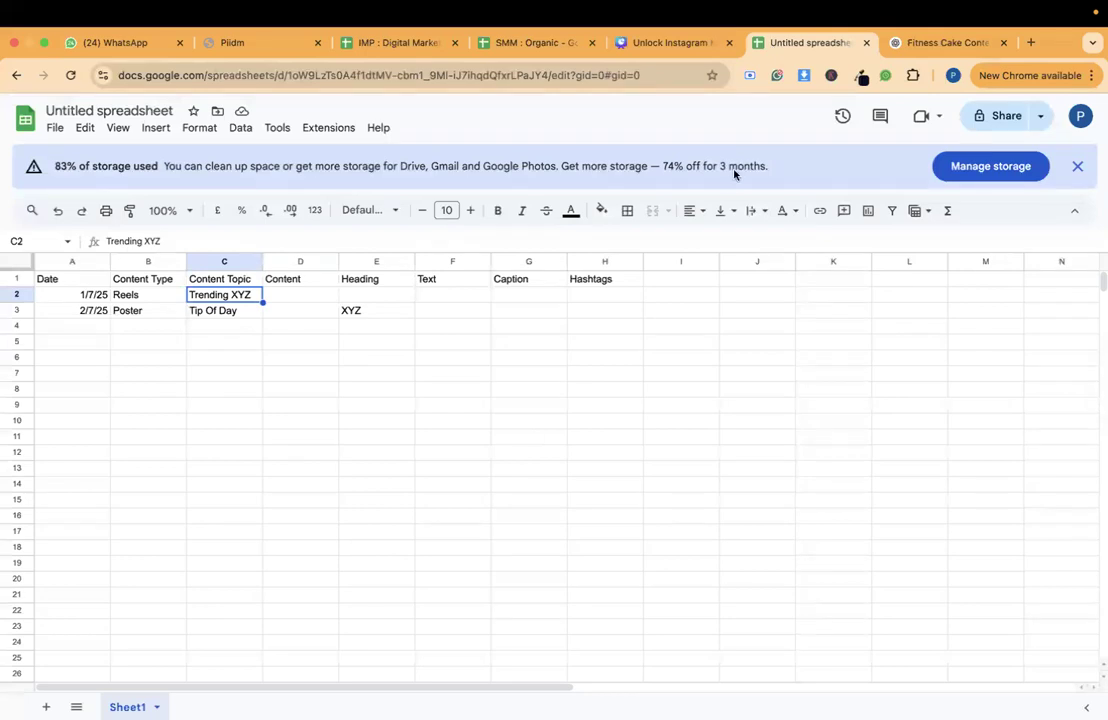
pyautogui.click(895, 40)
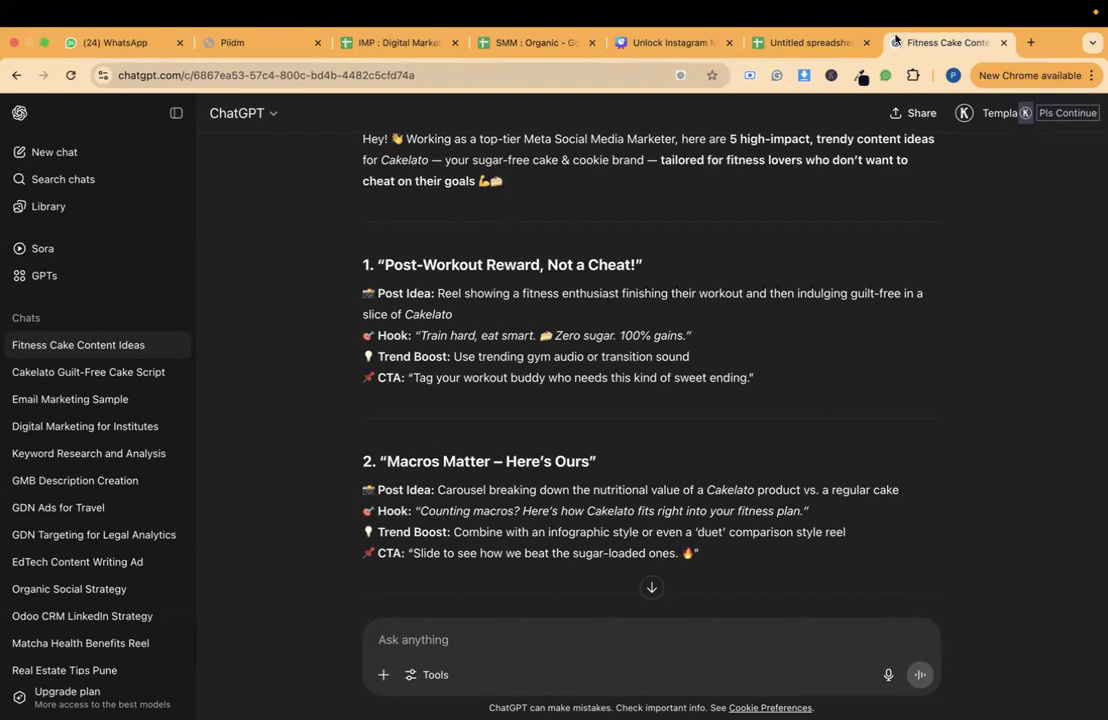
pyautogui.click(831, 43)
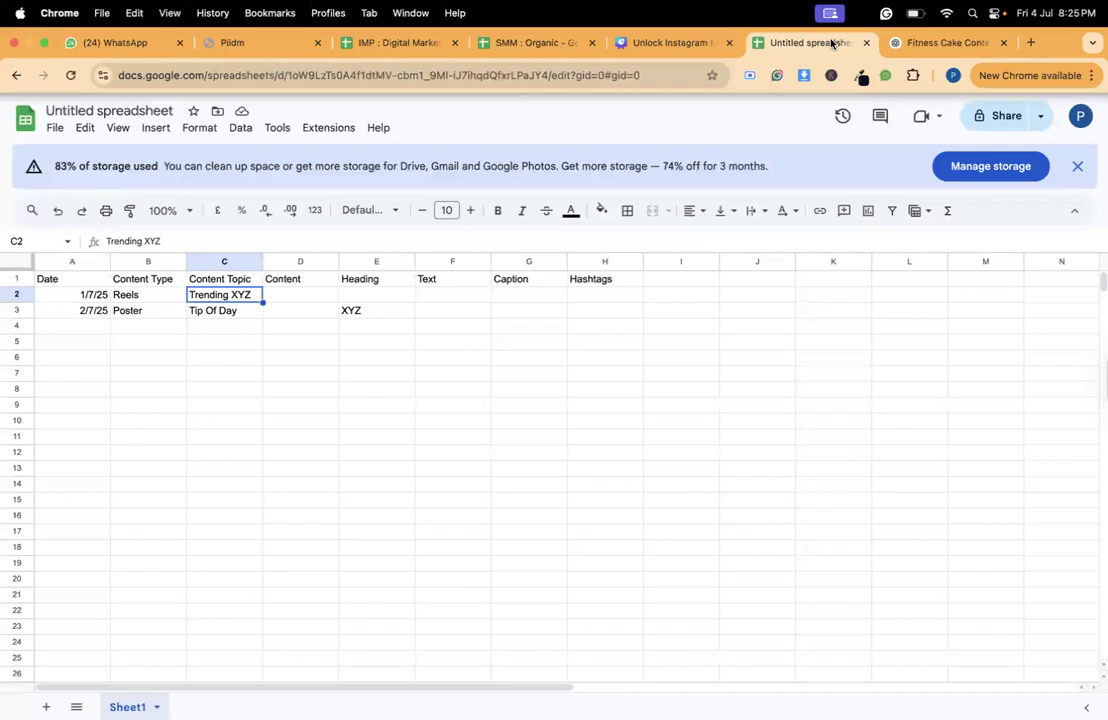
pyautogui.click(707, 300)
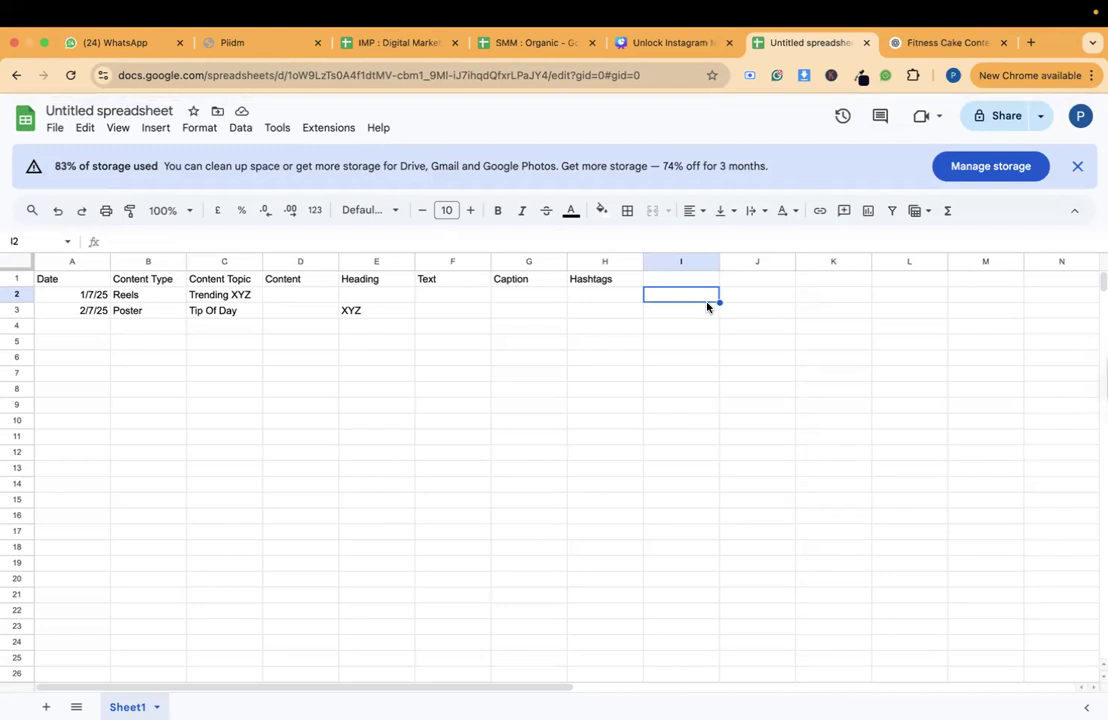
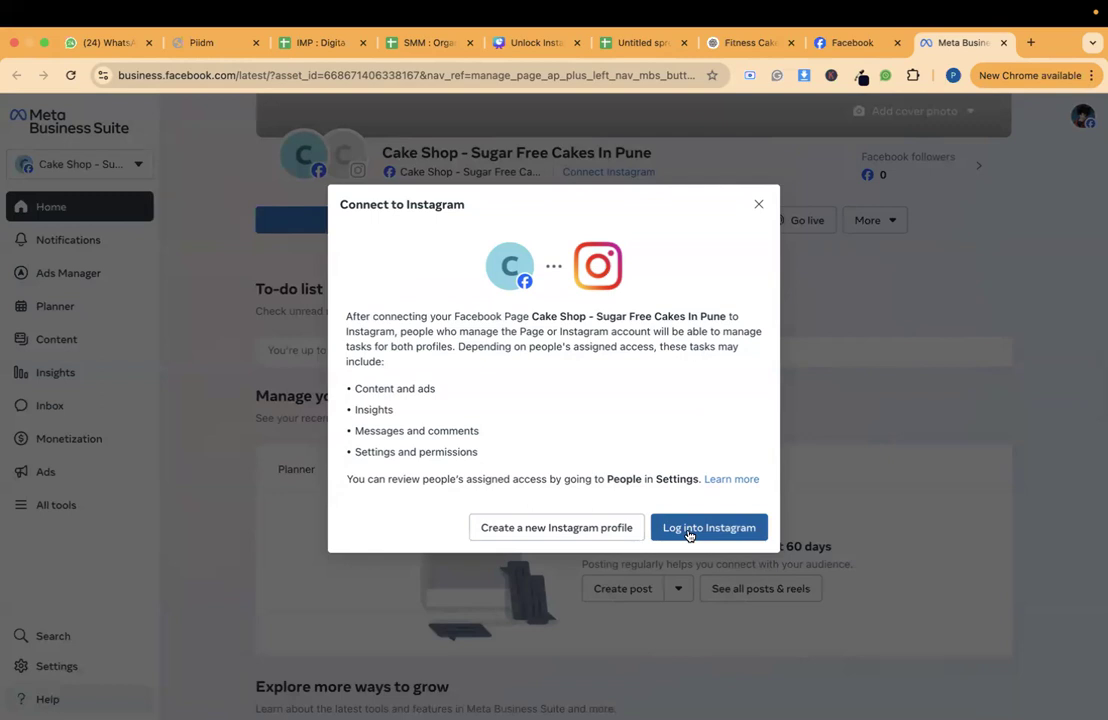
# Dismiss the Instagram connection request in Meta Business Suite and open the cake shop page's planner in month view
pyautogui.click(759, 204)
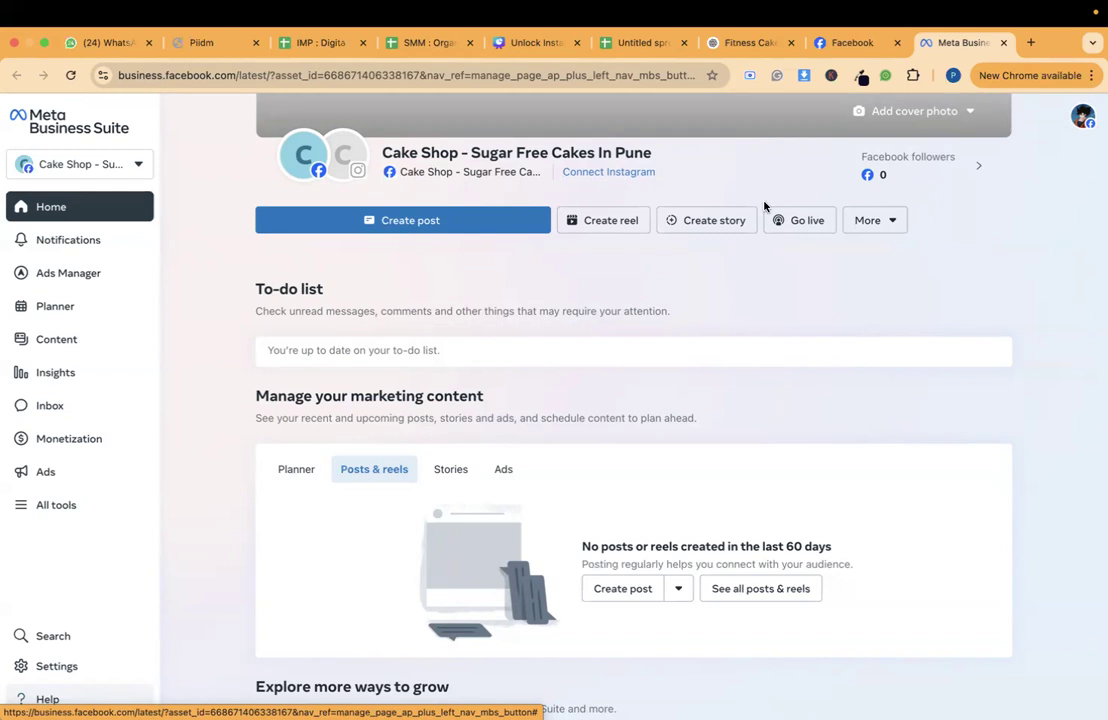
pyautogui.moveTo(316, 167)
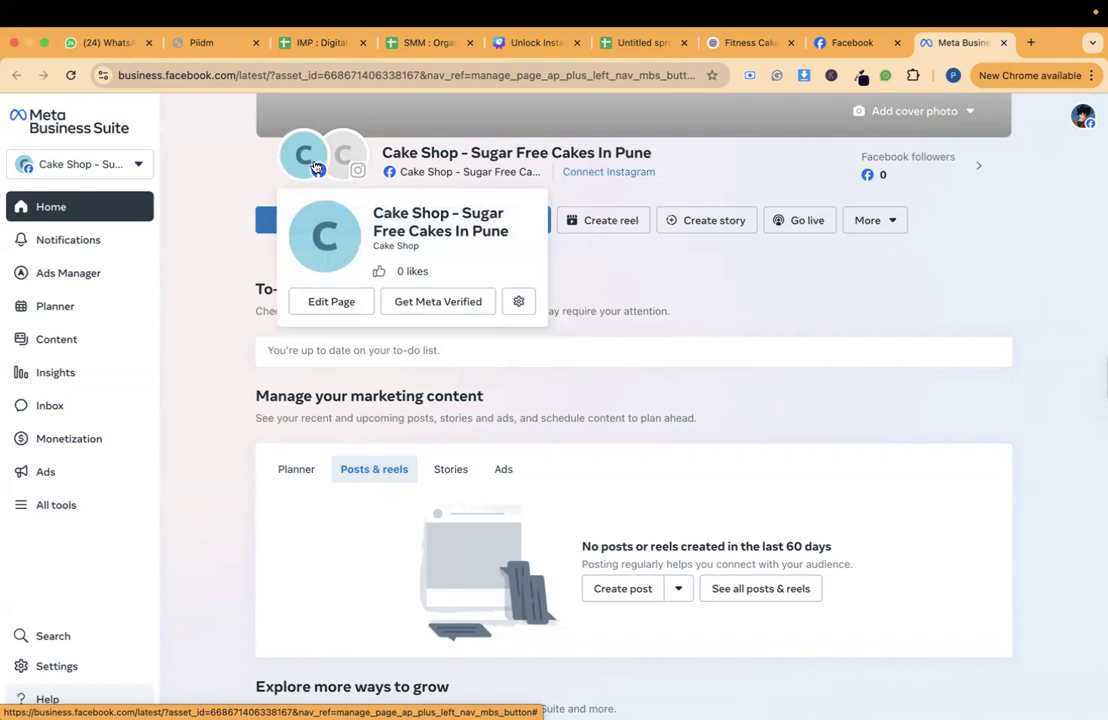
pyautogui.moveTo(350, 165)
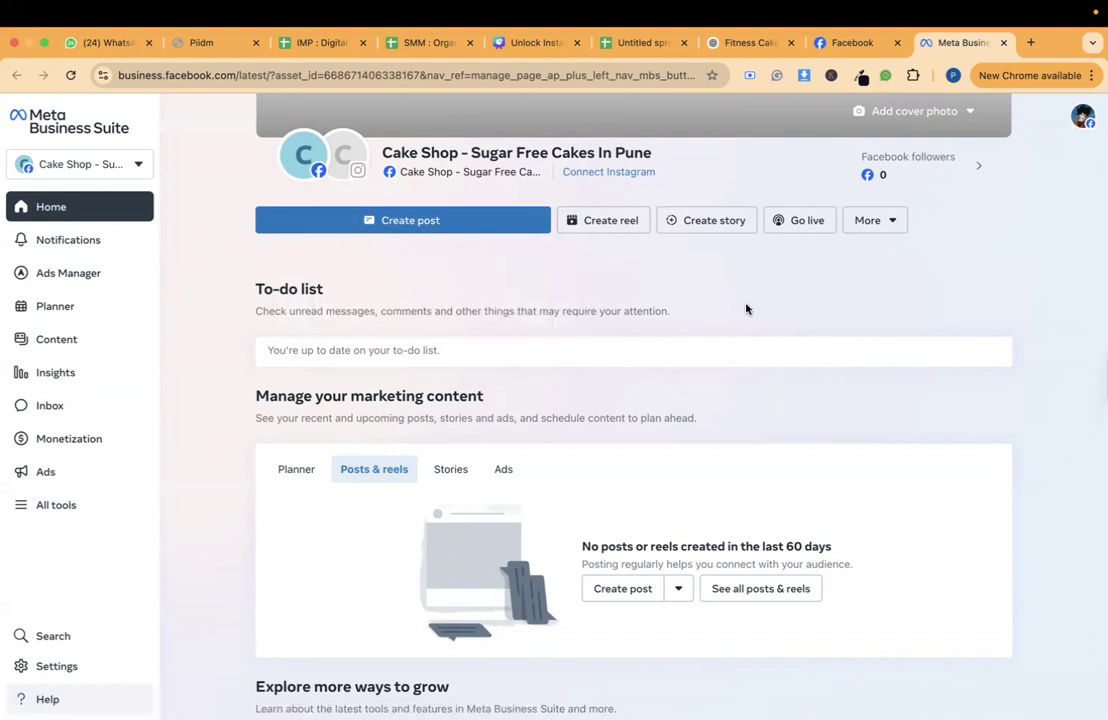
pyautogui.click(62, 312)
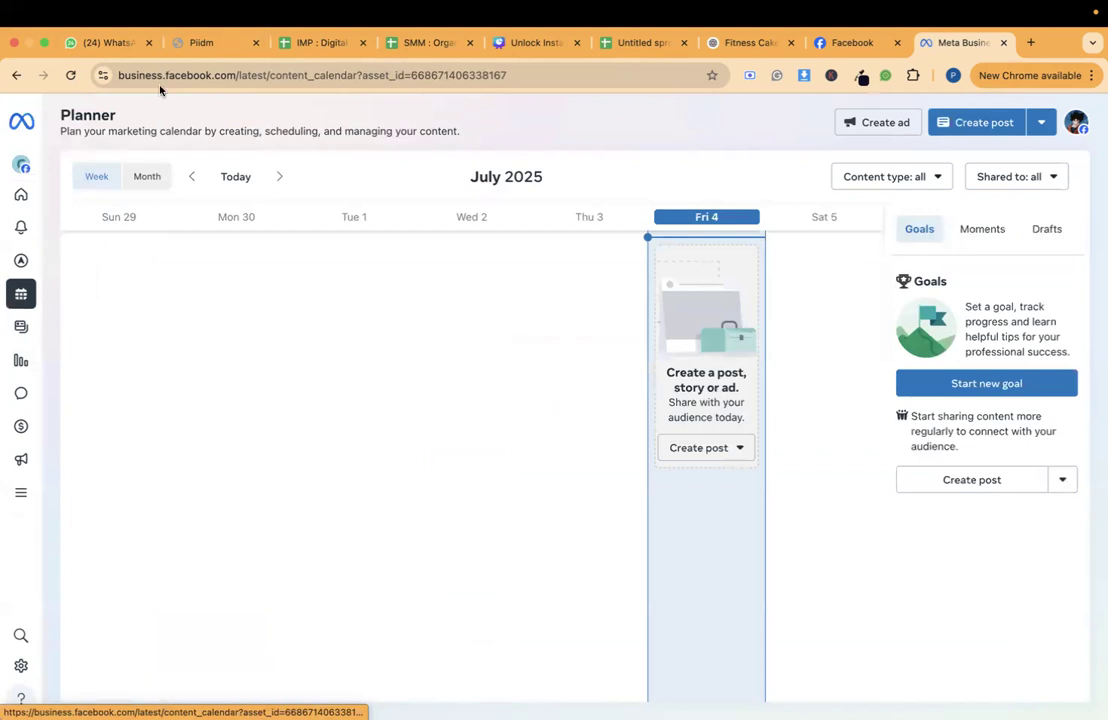
pyautogui.click(147, 188)
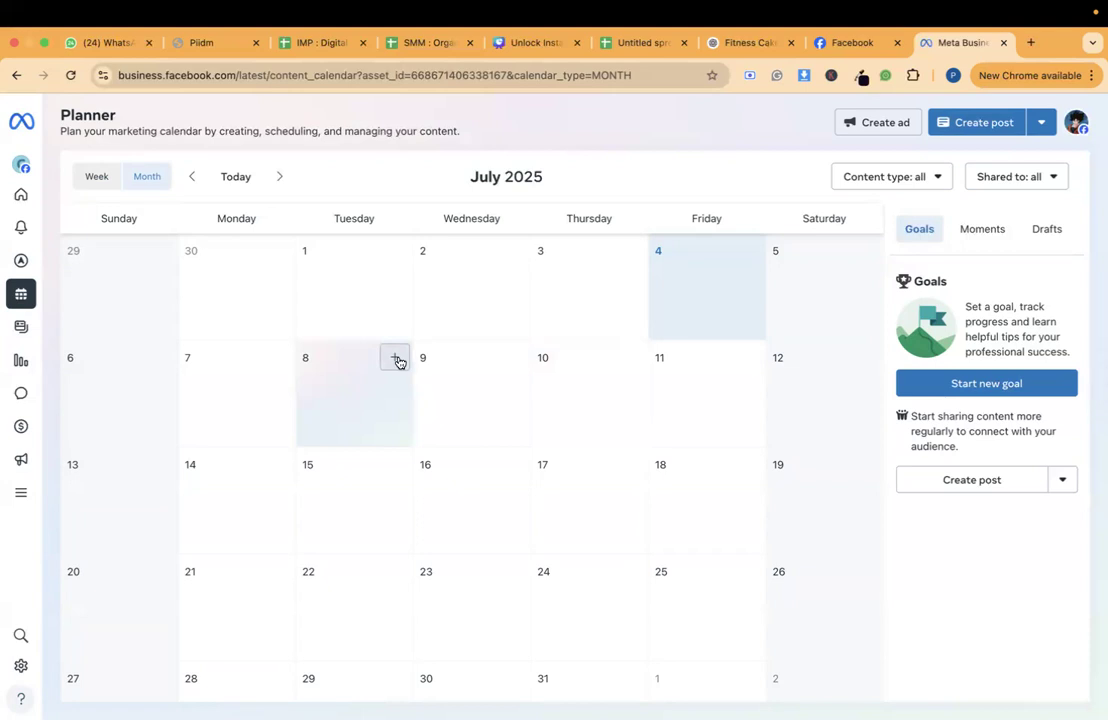
# Start a scheduled Facebook post from the planner for July 8, 2025 at 10:00 AM and save its schedule
pyautogui.click(395, 359)
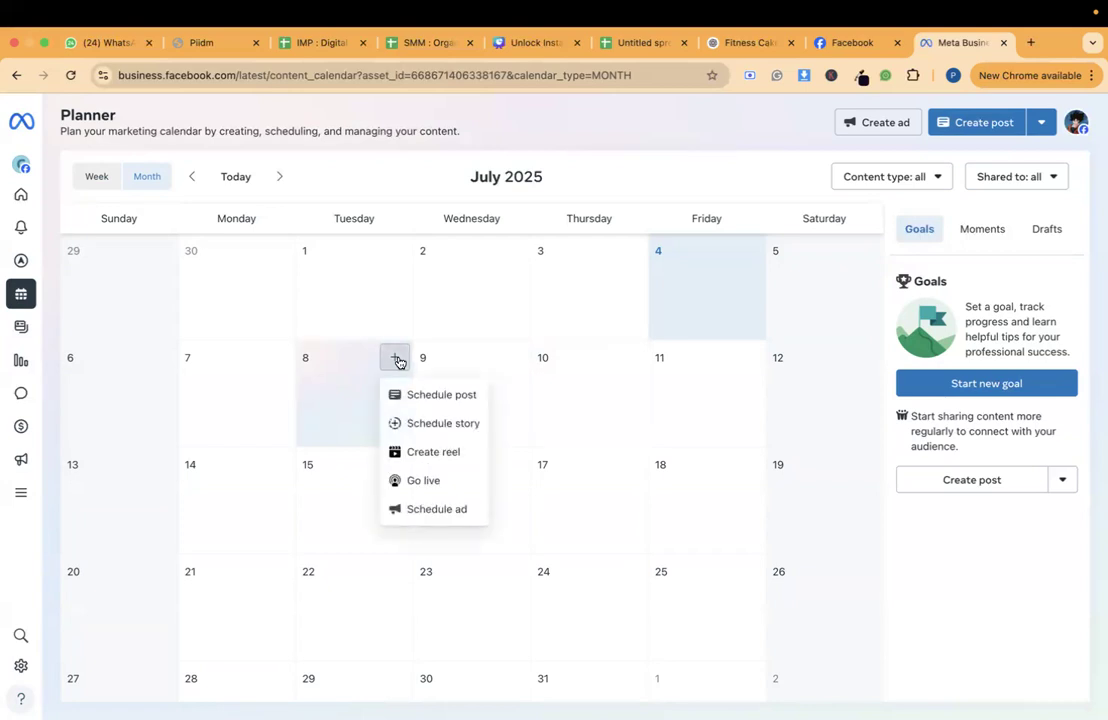
pyautogui.click(420, 412)
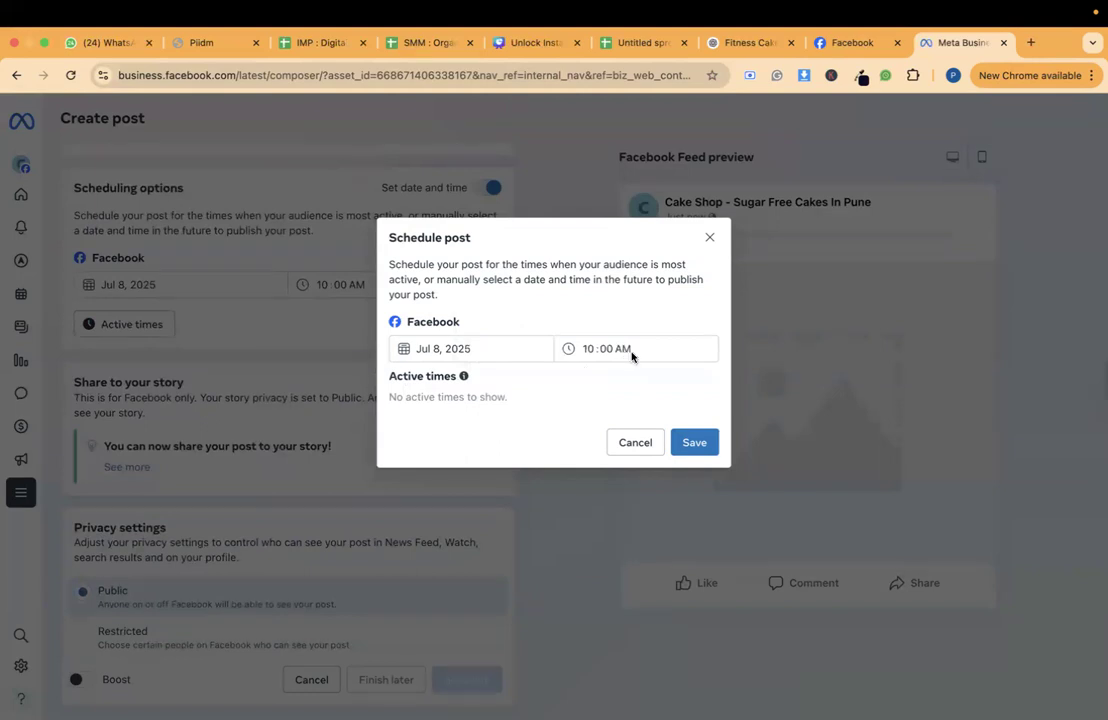
pyautogui.click(694, 441)
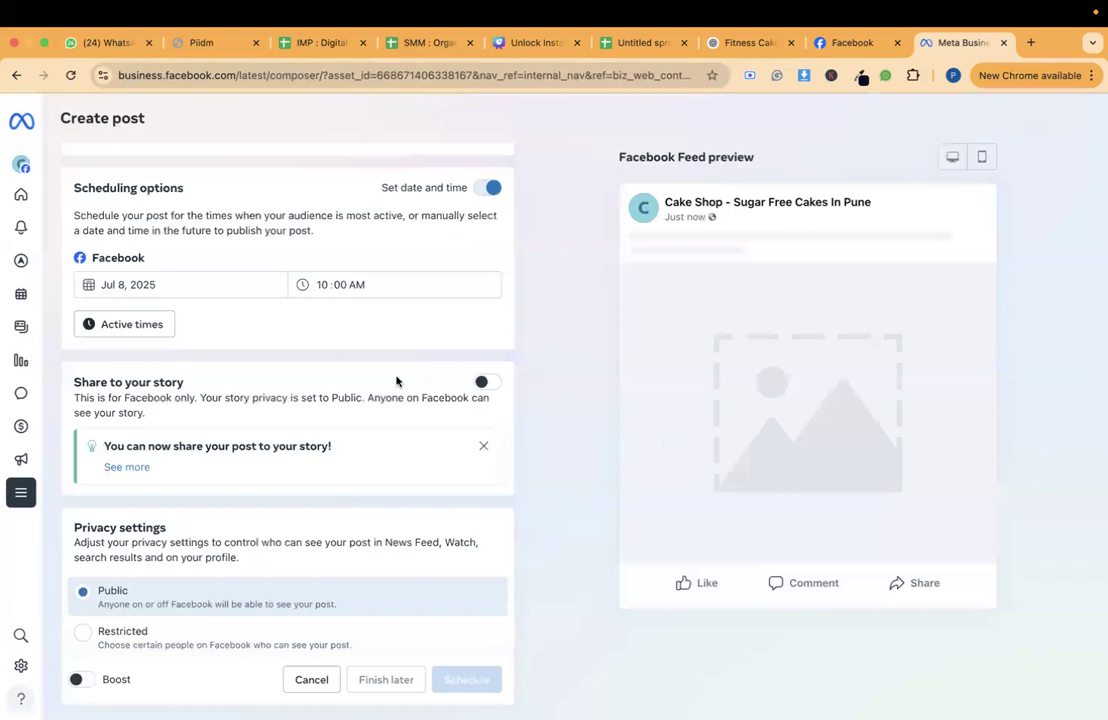
# Turn on story sharing for the scheduled post with the frequency Share once, and cancel the post
pyautogui.scroll(-1, 396, 381)
pyautogui.scroll(1, 396, 381)
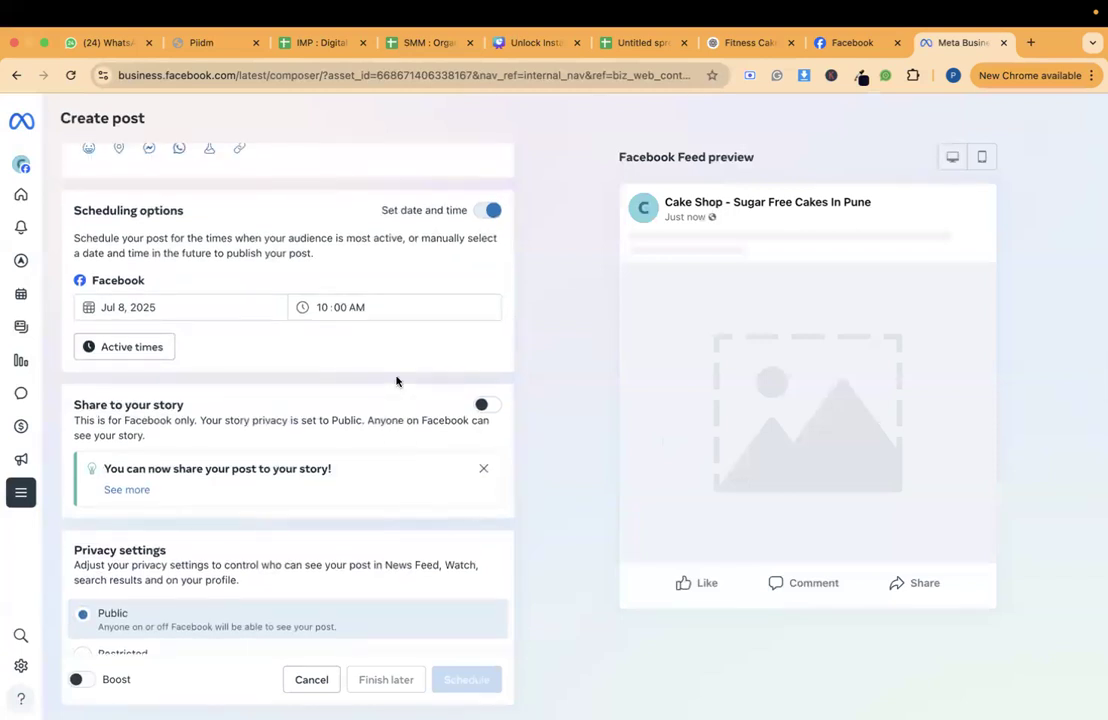
pyautogui.scroll(-1, 396, 381)
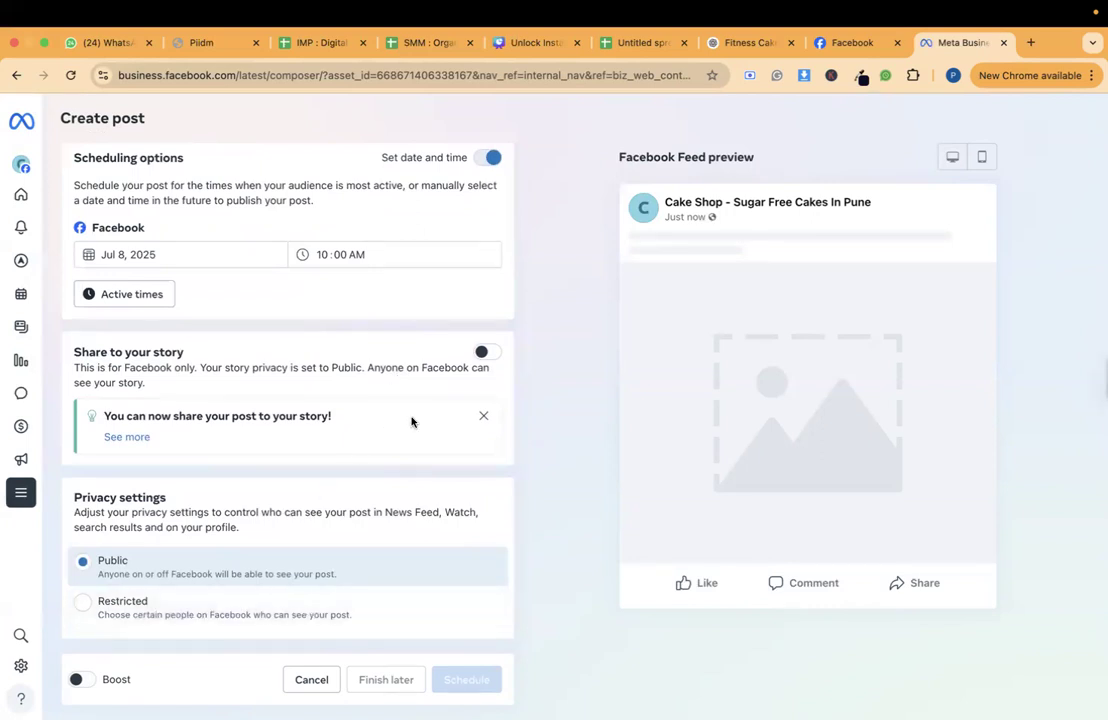
pyautogui.click(488, 352)
pyautogui.click(290, 508)
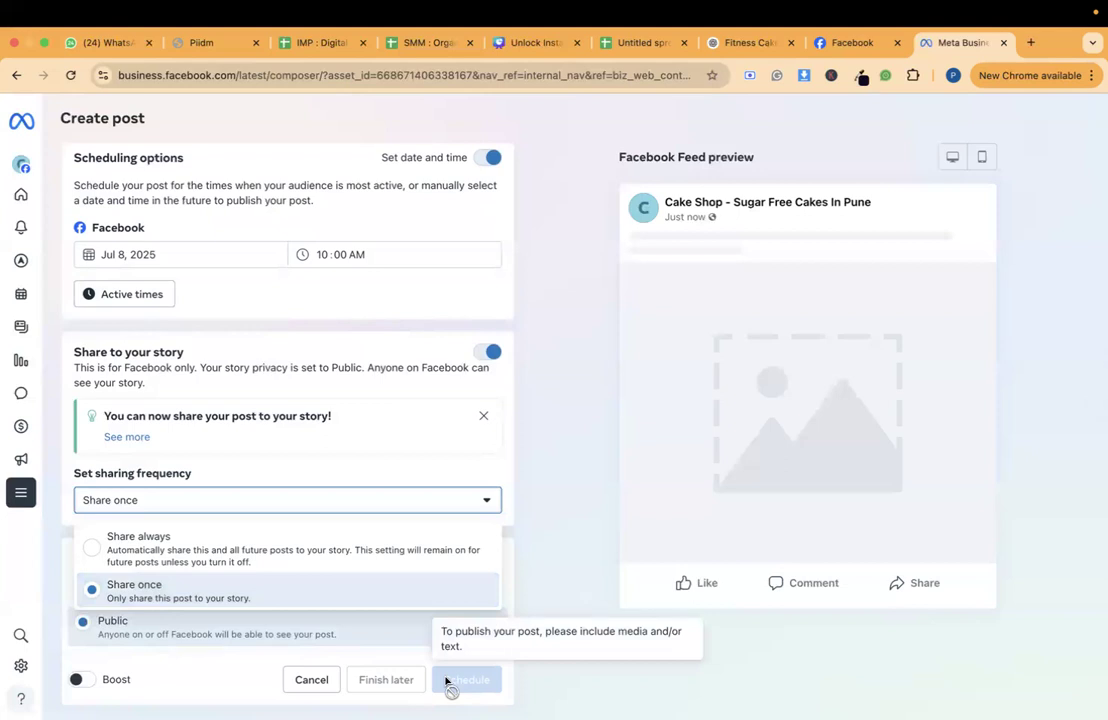
pyautogui.click(526, 476)
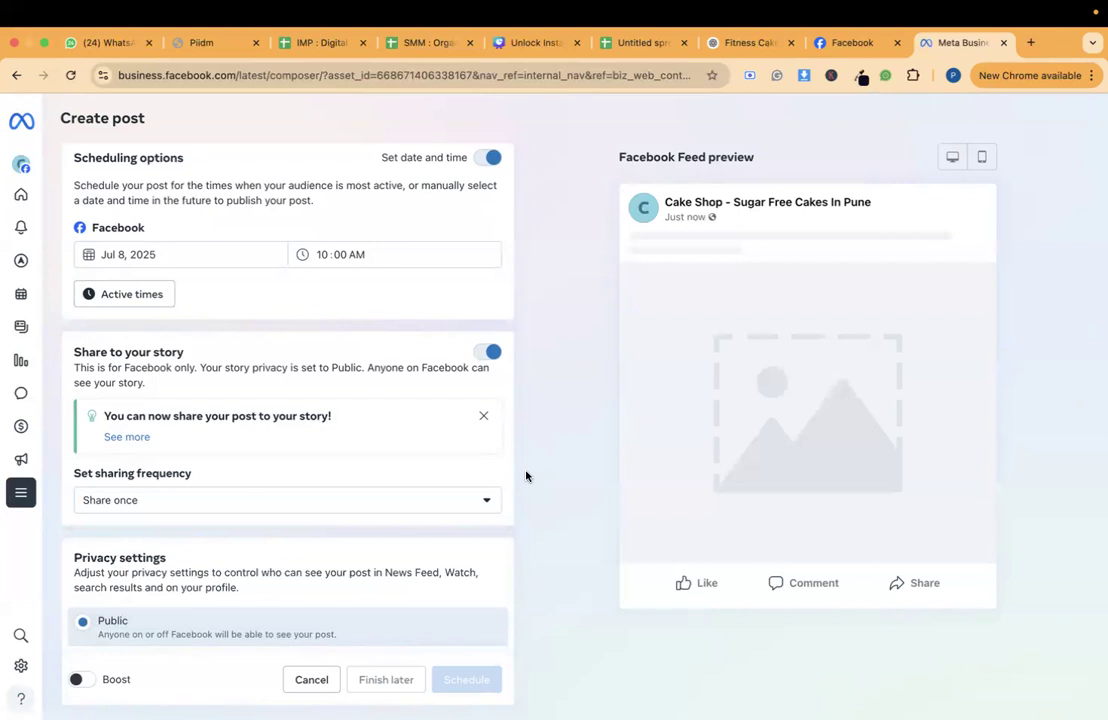
pyautogui.click(300, 688)
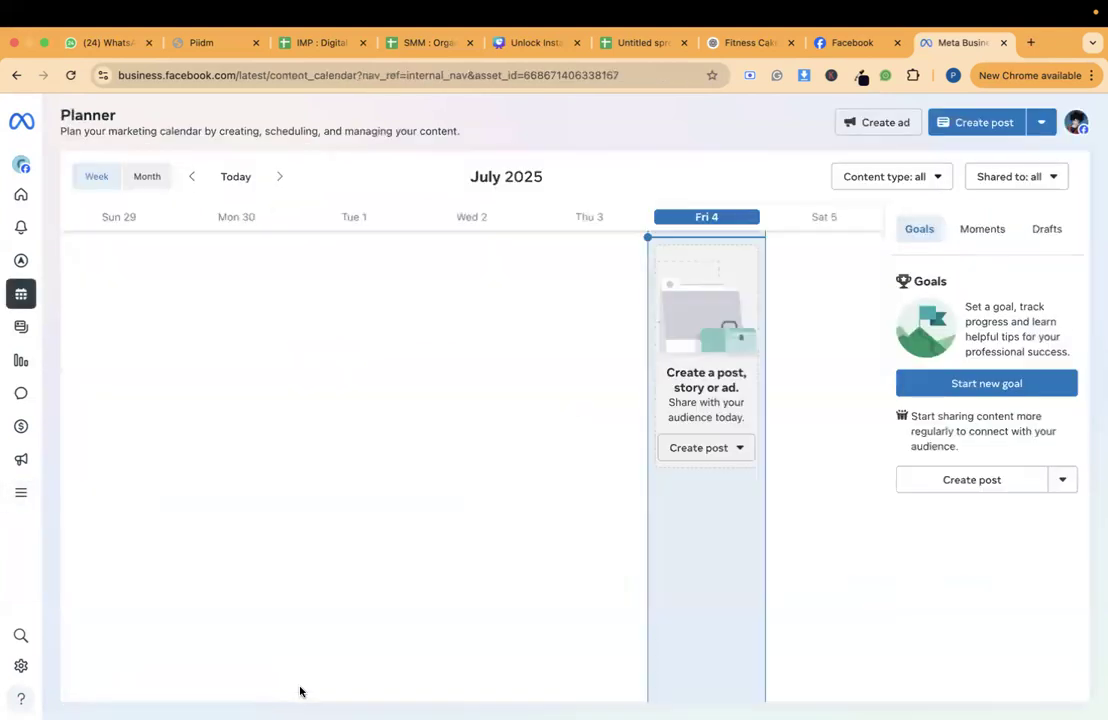
# Show the planner by month, and look through the page's Messenger, WhatsApp and combined message inboxes
pyautogui.click(148, 177)
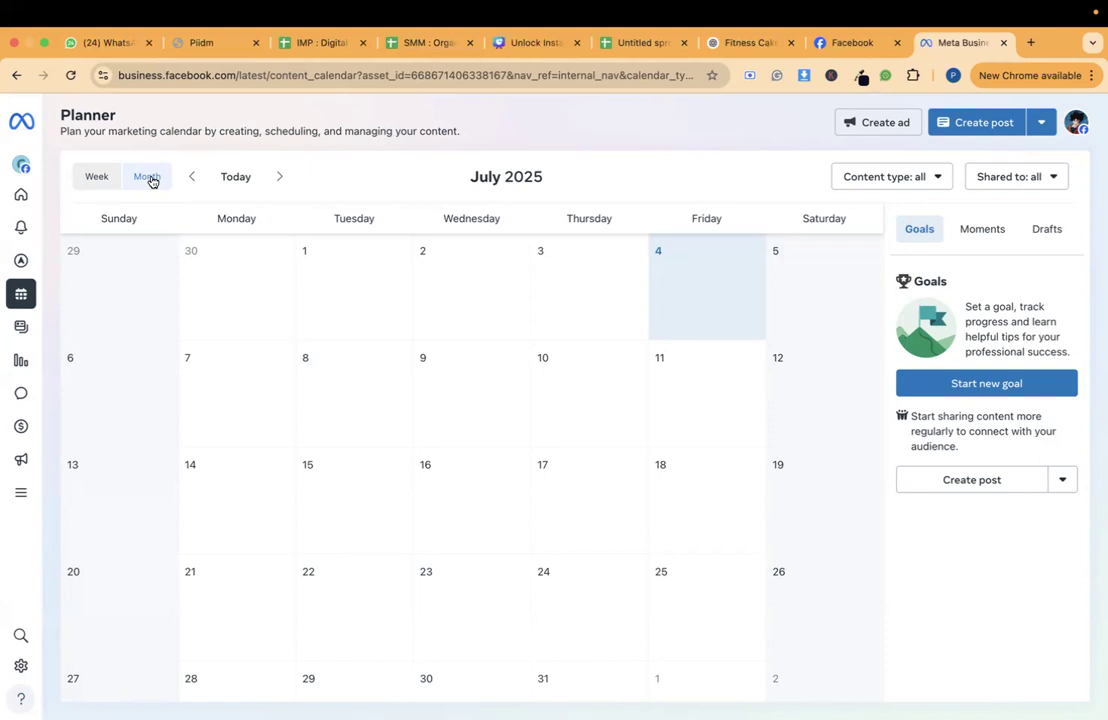
pyautogui.moveTo(30, 358)
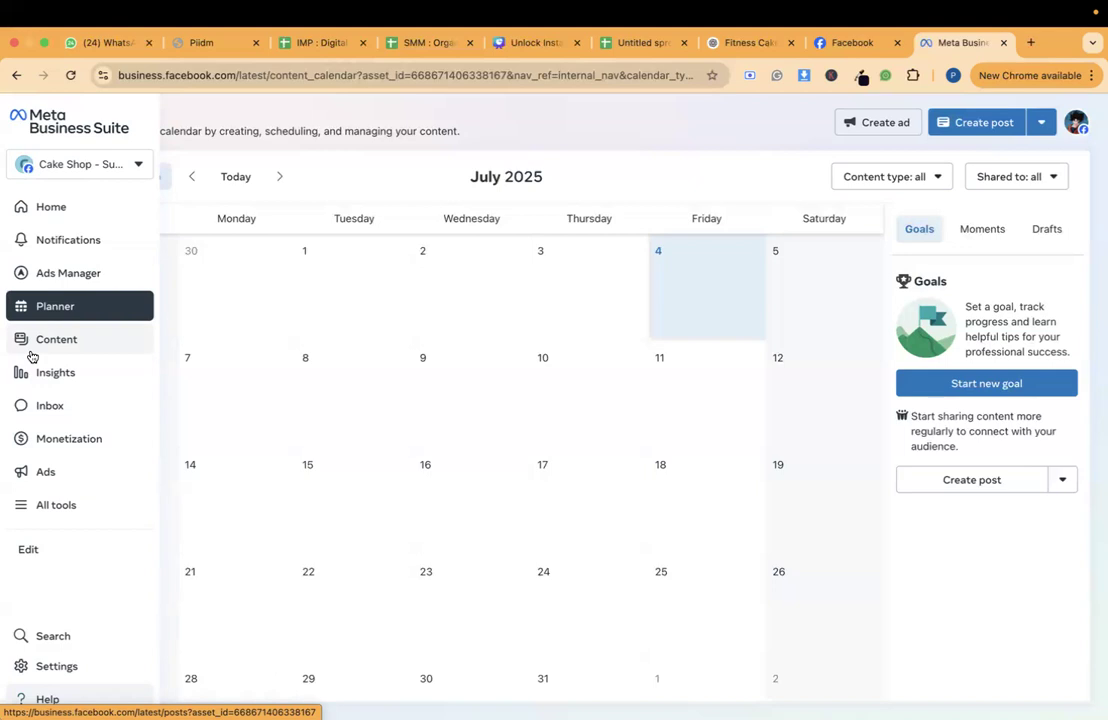
pyautogui.click(50, 421)
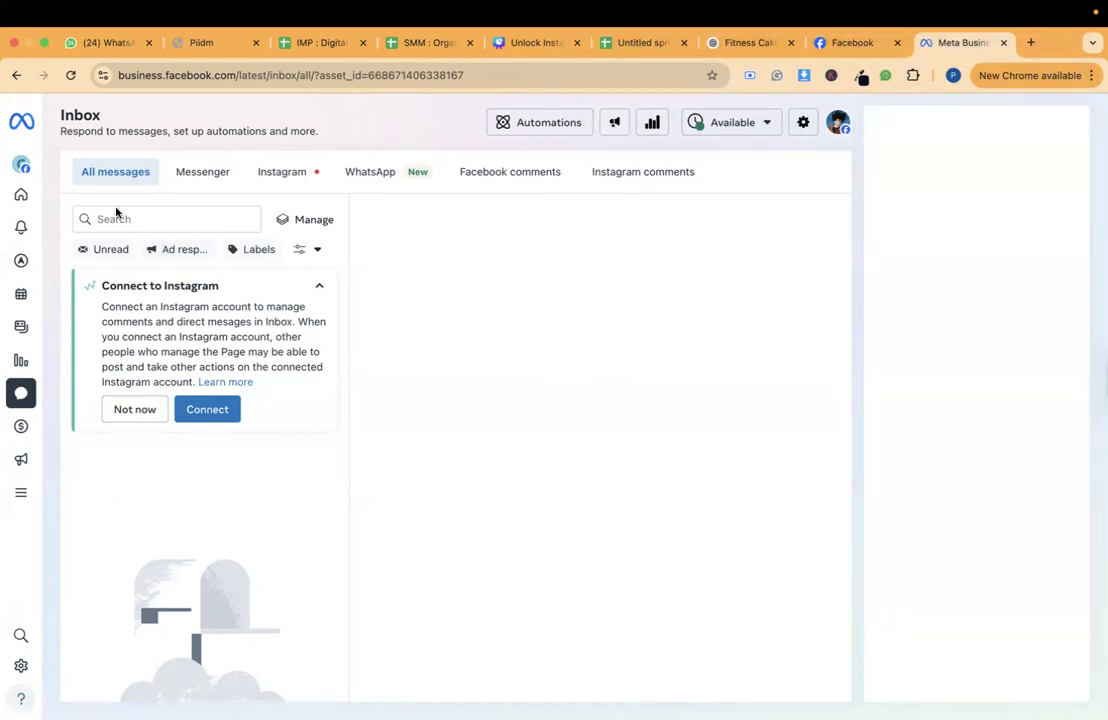
pyautogui.click(225, 176)
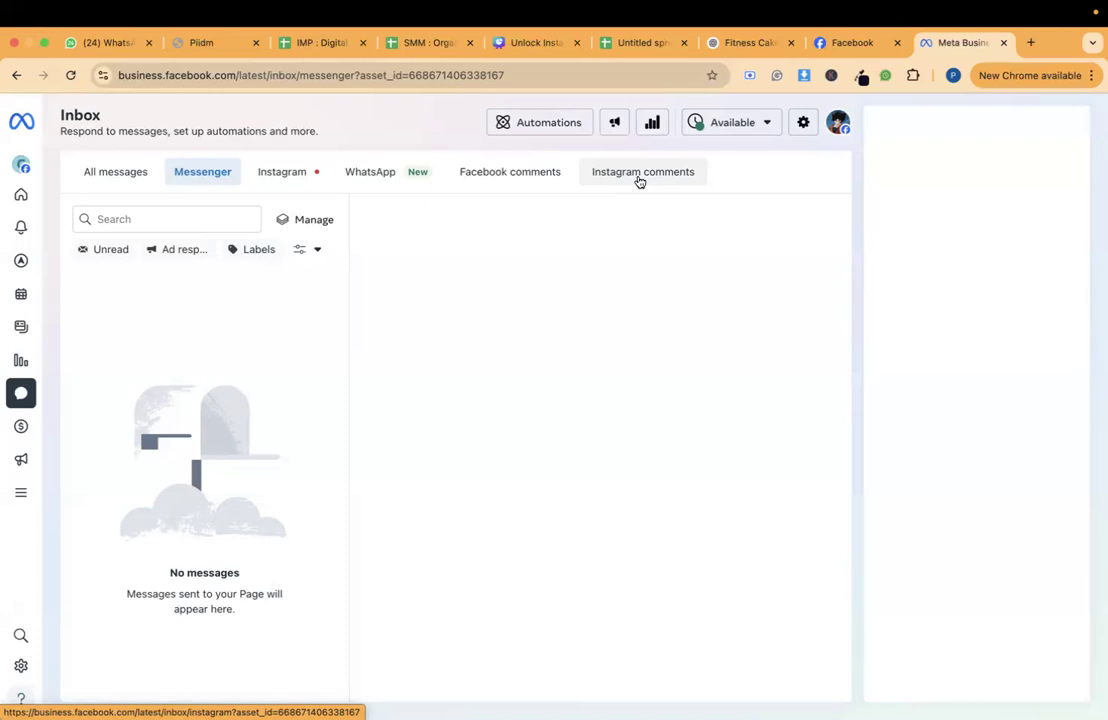
pyautogui.click(391, 181)
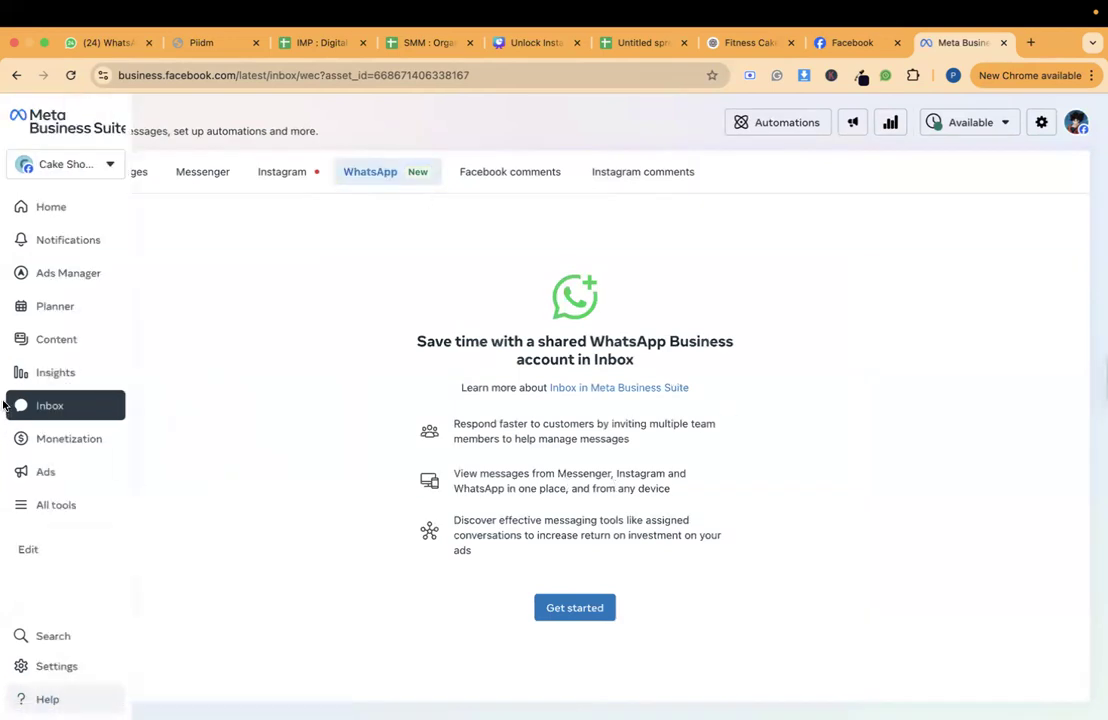
pyautogui.click(34, 408)
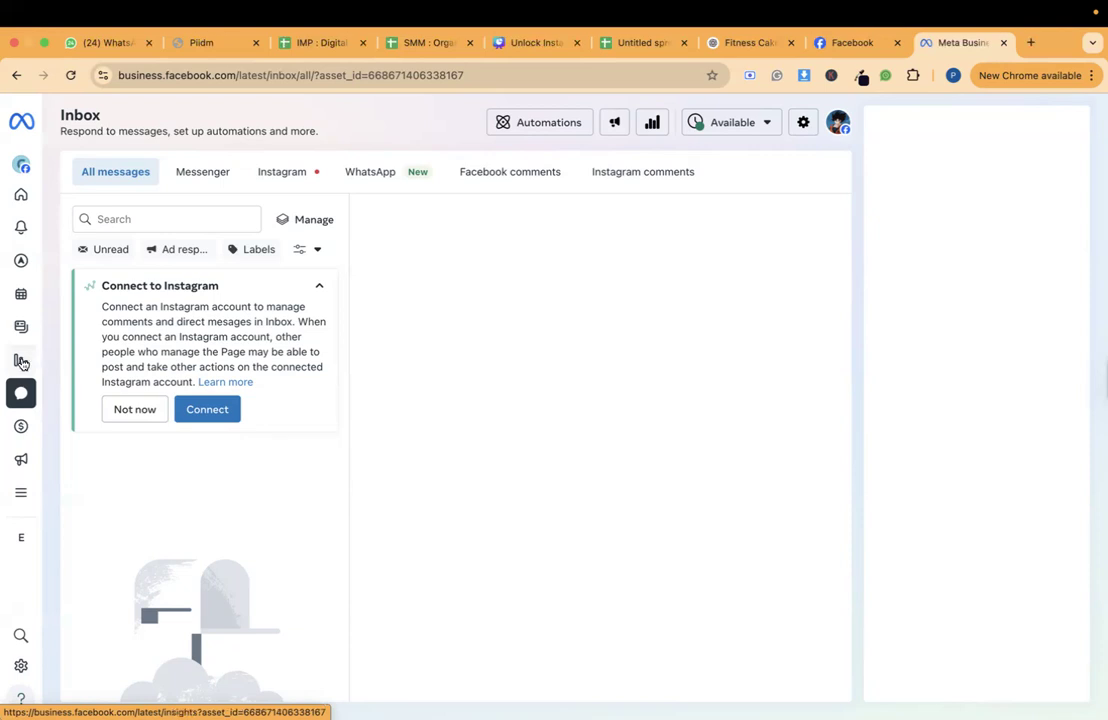
# Open the cake shop page's Insights, dismiss the weekly review, and examine the overview's platform choices, performance, recent content and recommendations
pyautogui.click(20, 362)
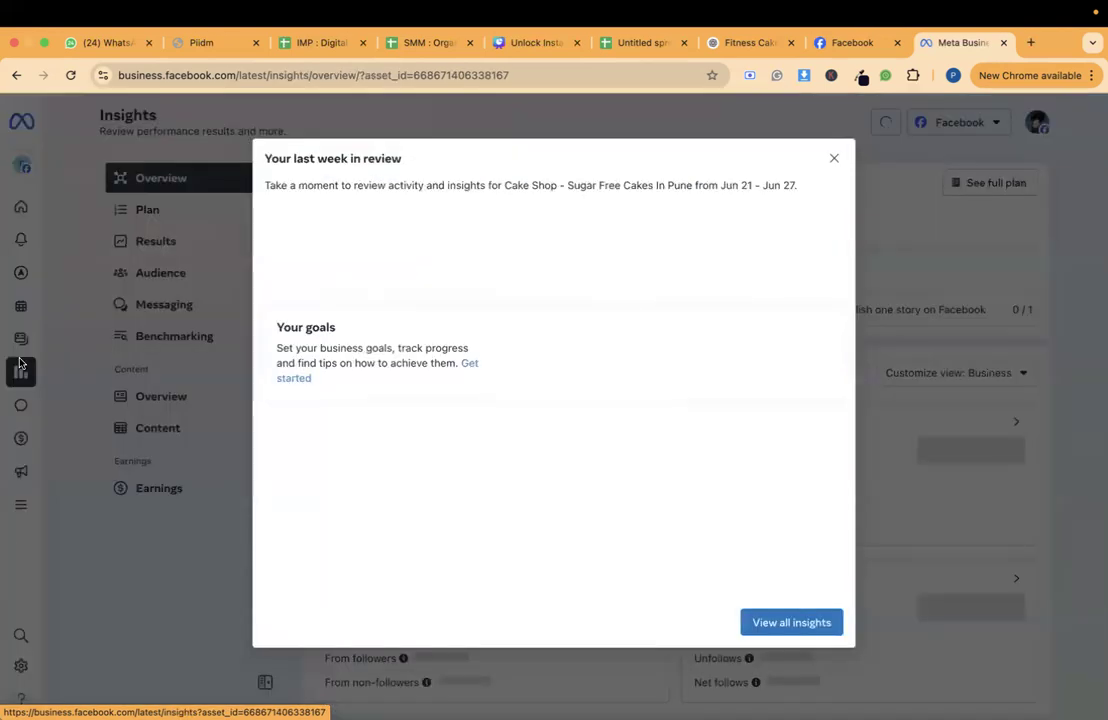
pyautogui.click(834, 164)
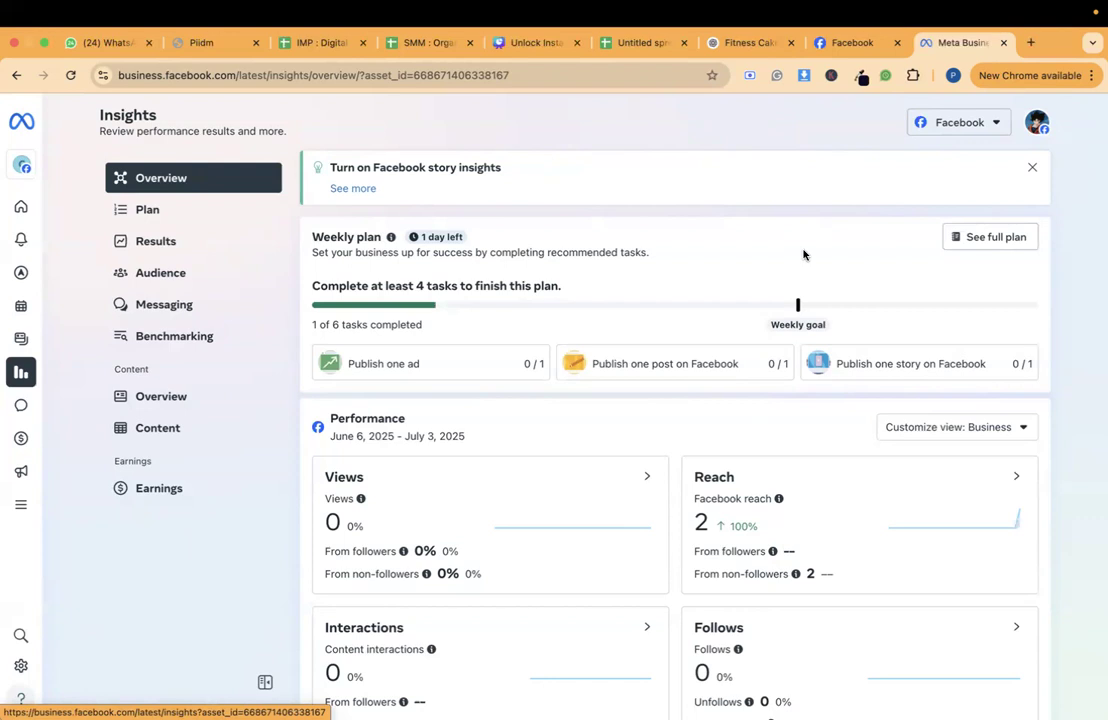
pyautogui.click(995, 121)
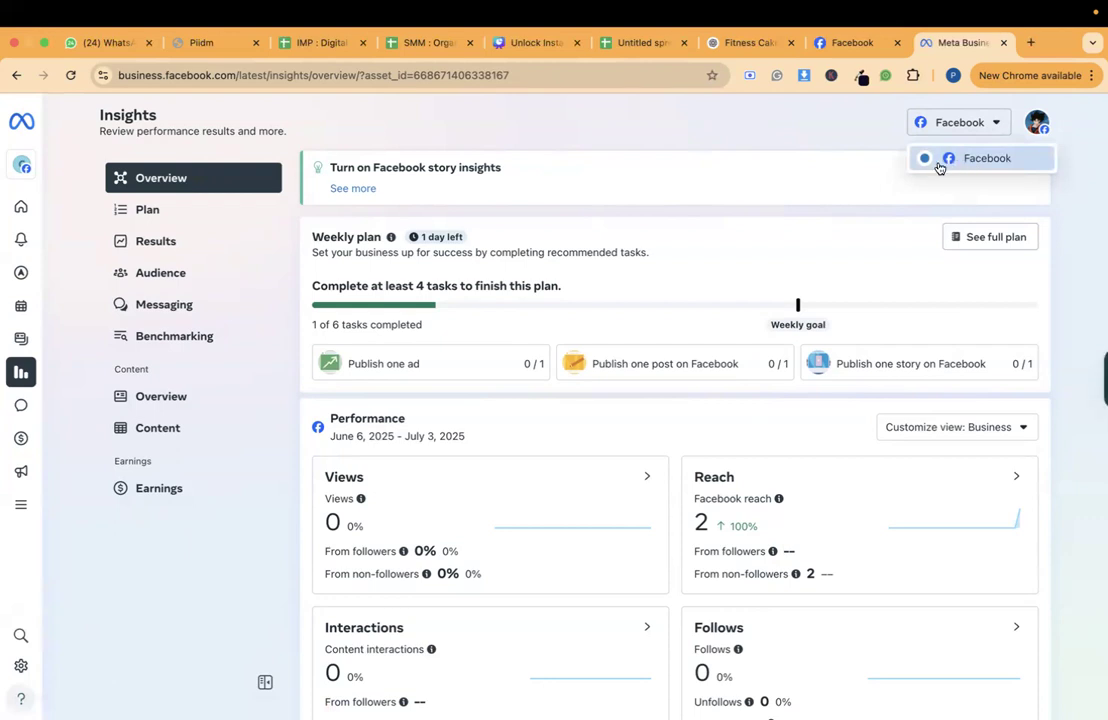
pyautogui.click(634, 149)
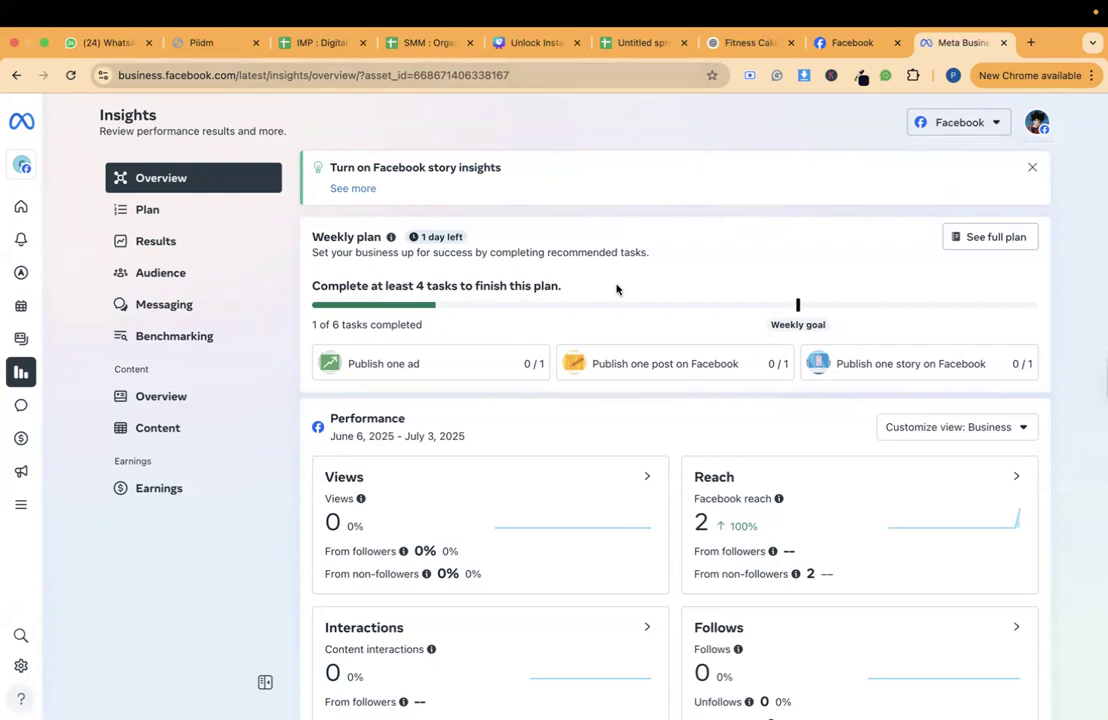
pyautogui.scroll(-3, 616, 289)
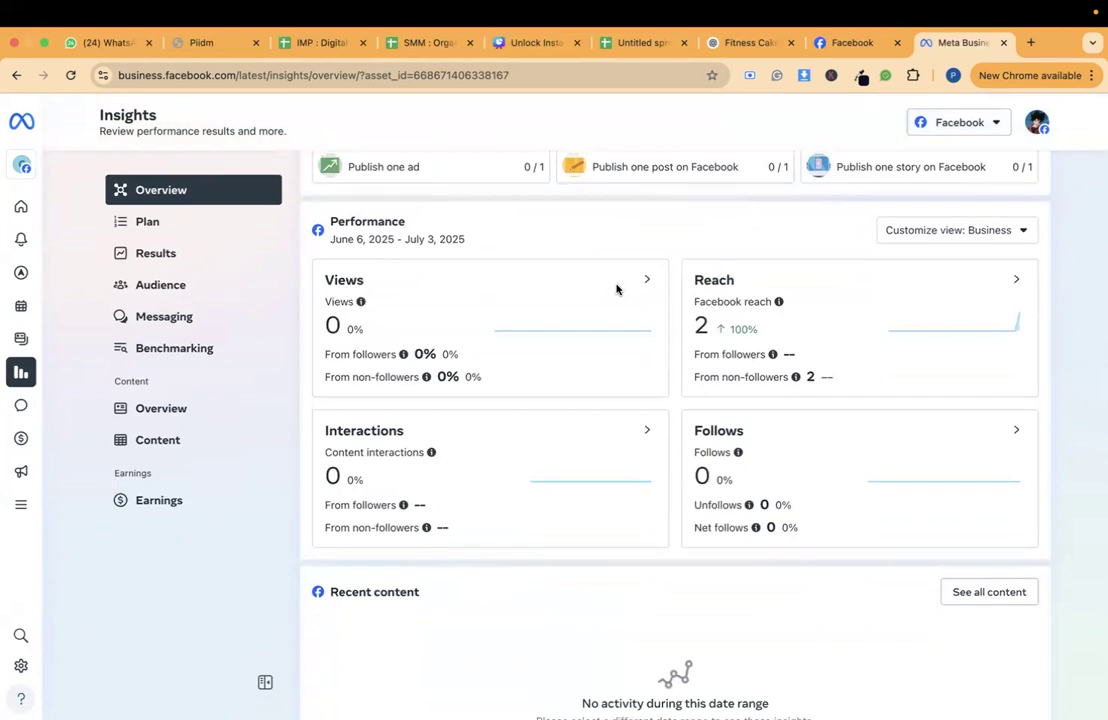
pyautogui.scroll(-5, 616, 289)
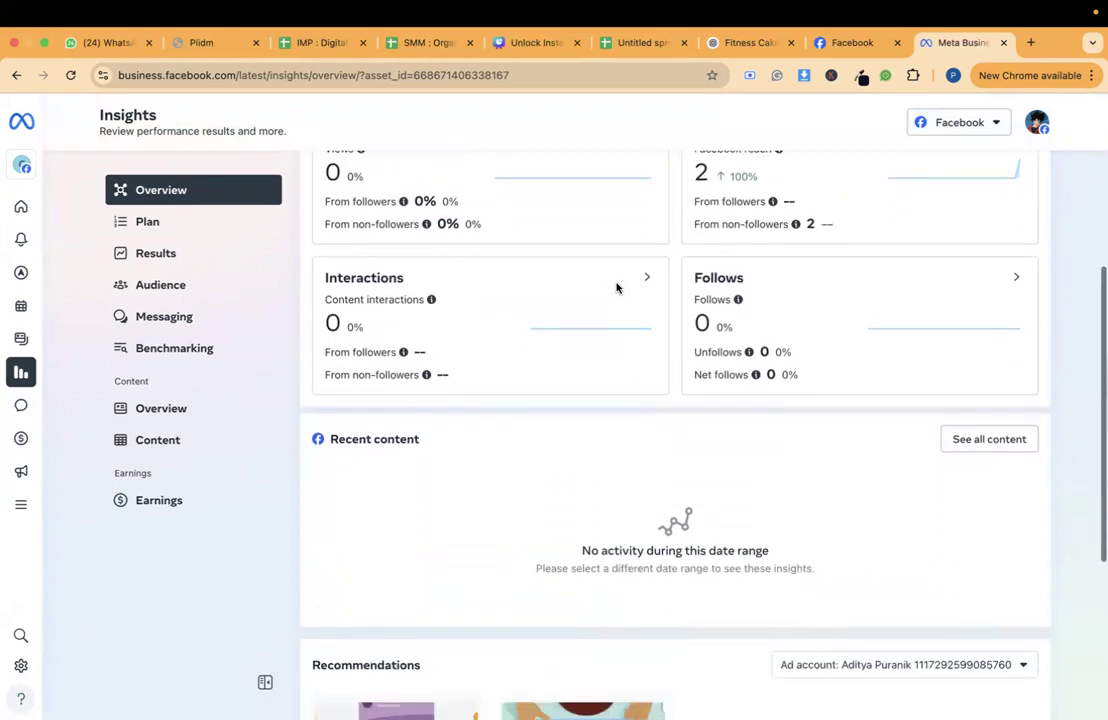
pyautogui.scroll(-2, 616, 289)
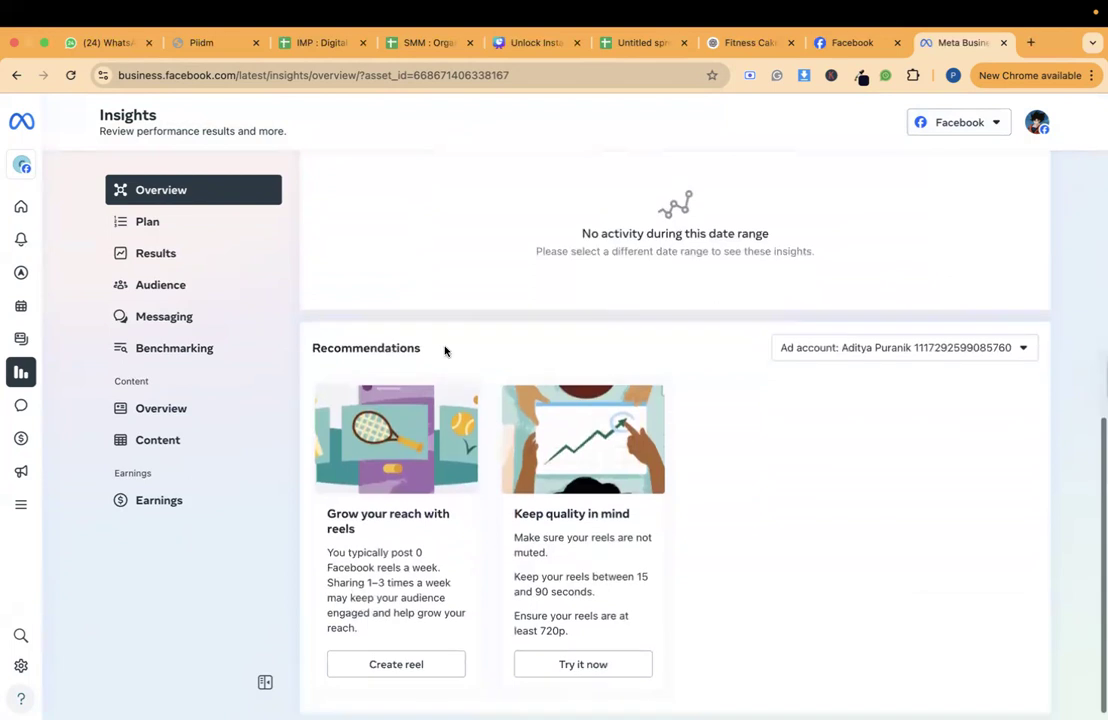
pyautogui.scroll(2, 445, 350)
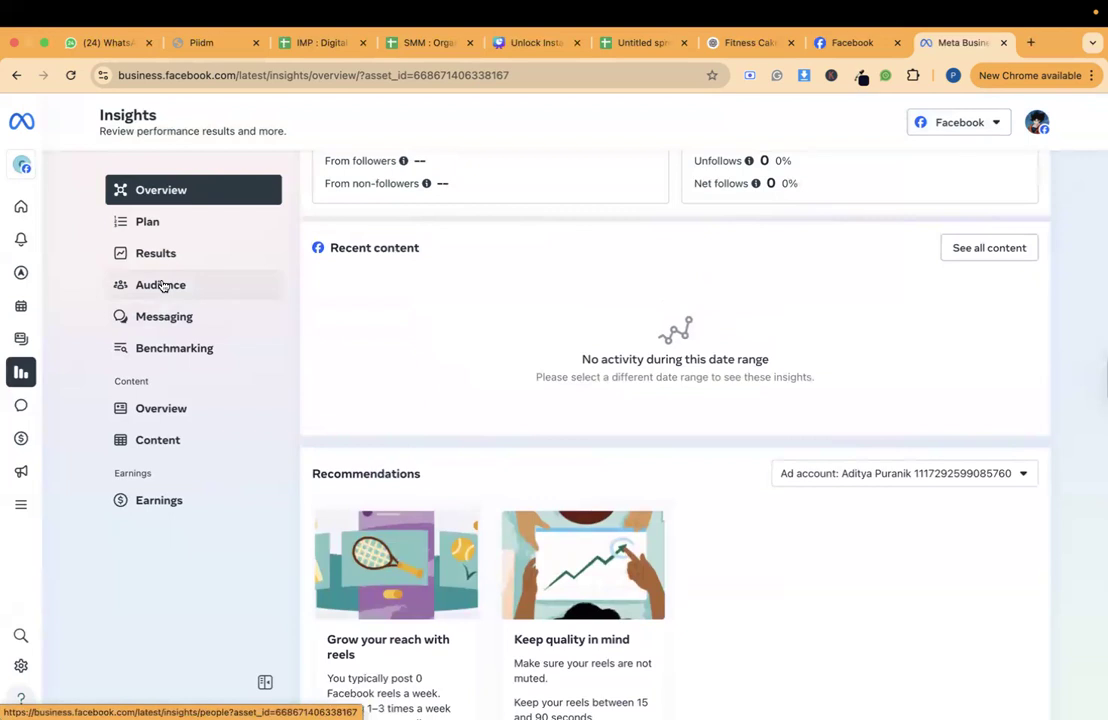
# Examine the page's audience insights, covering the follower demographics and the follower trends
pyautogui.click(163, 287)
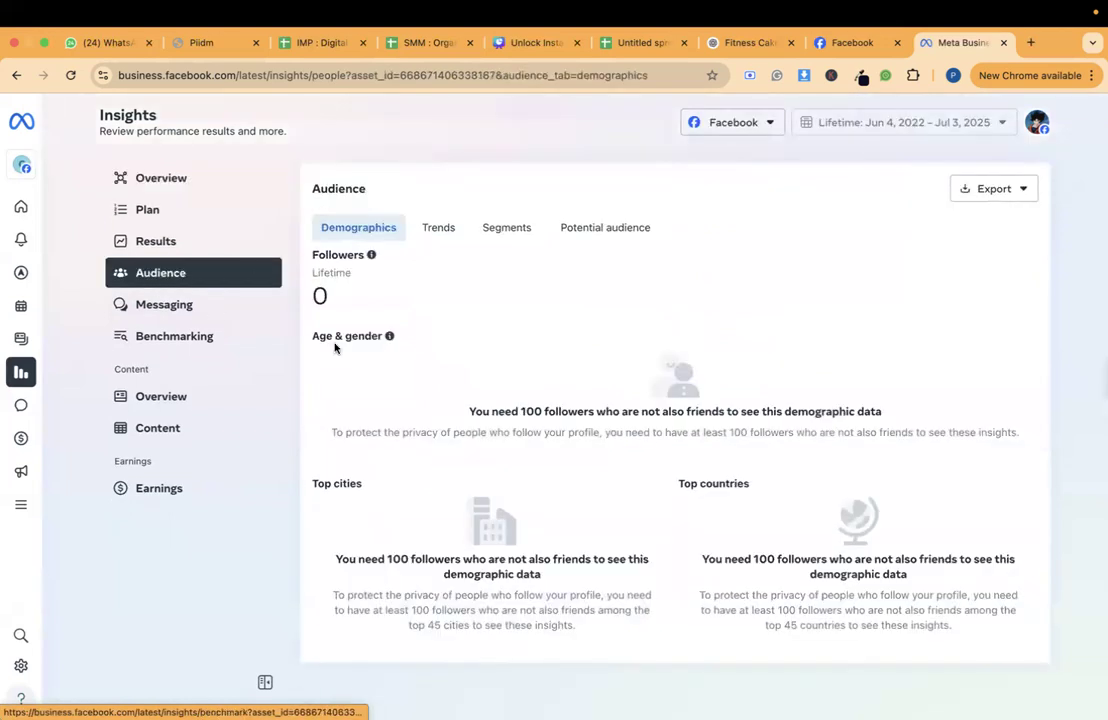
pyautogui.tripleClick(518, 409)
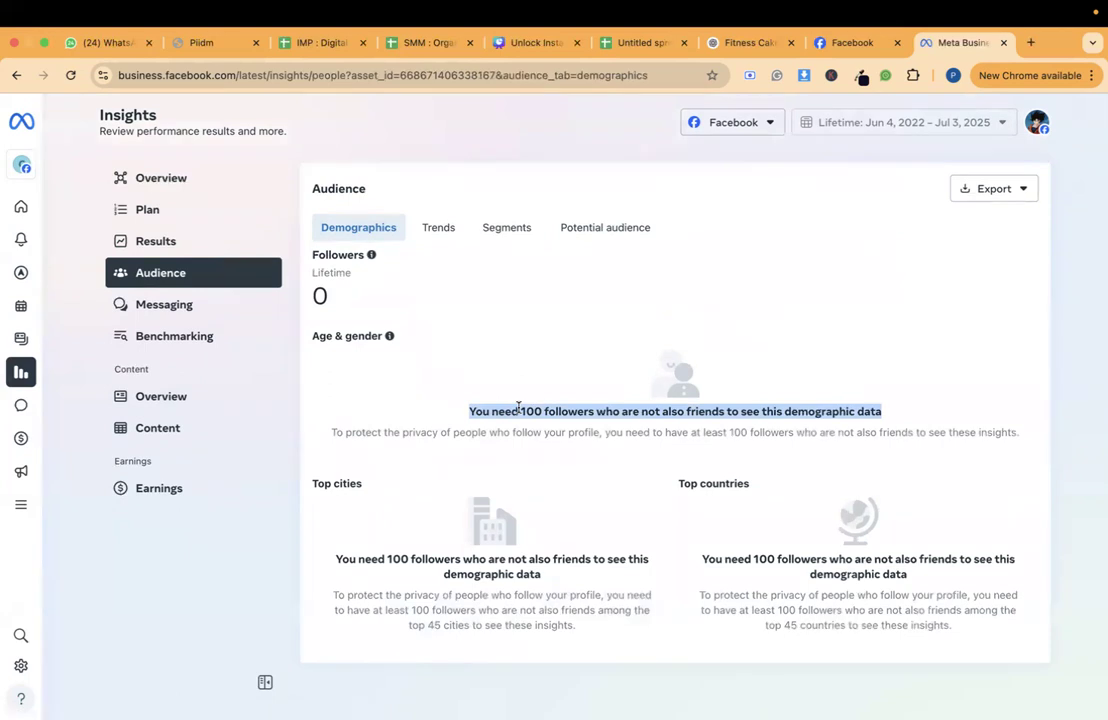
pyautogui.click(445, 226)
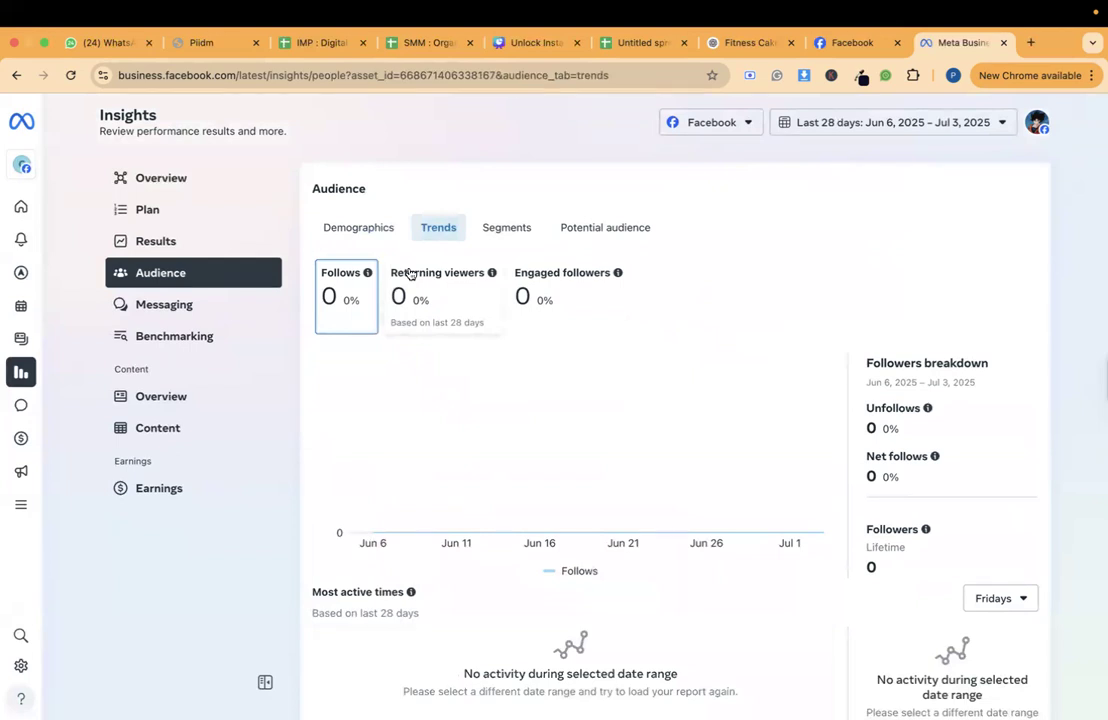
pyautogui.click(379, 235)
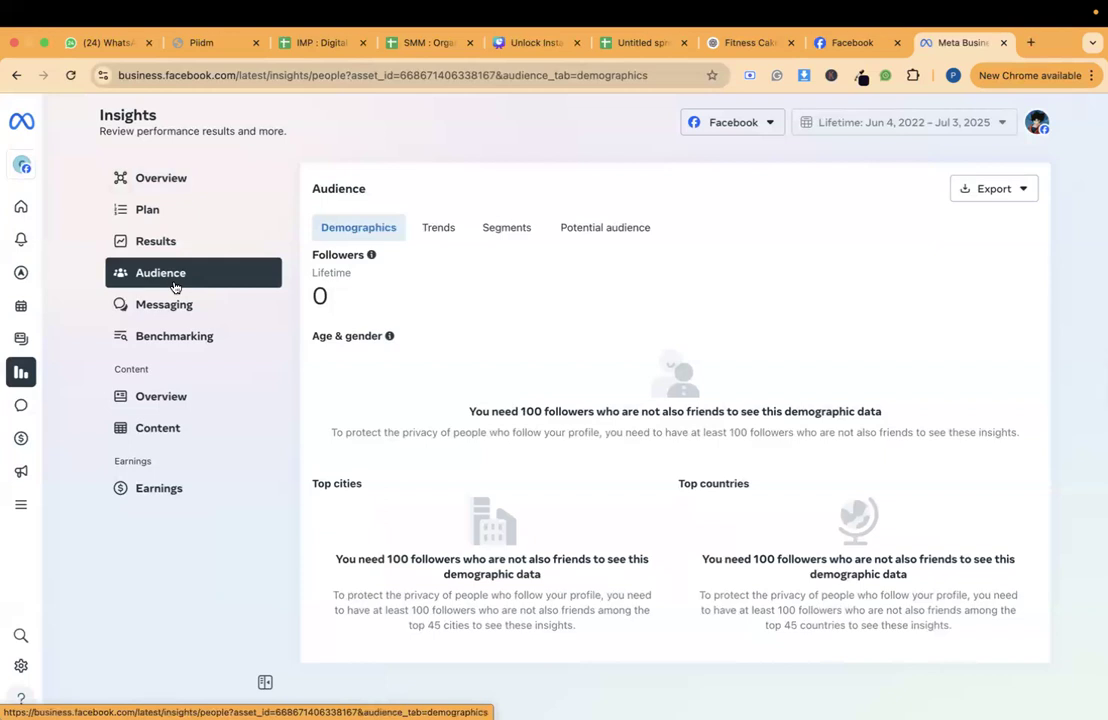
# Review the page's messaging performance insights, including contacts and conversations started
pyautogui.click(173, 316)
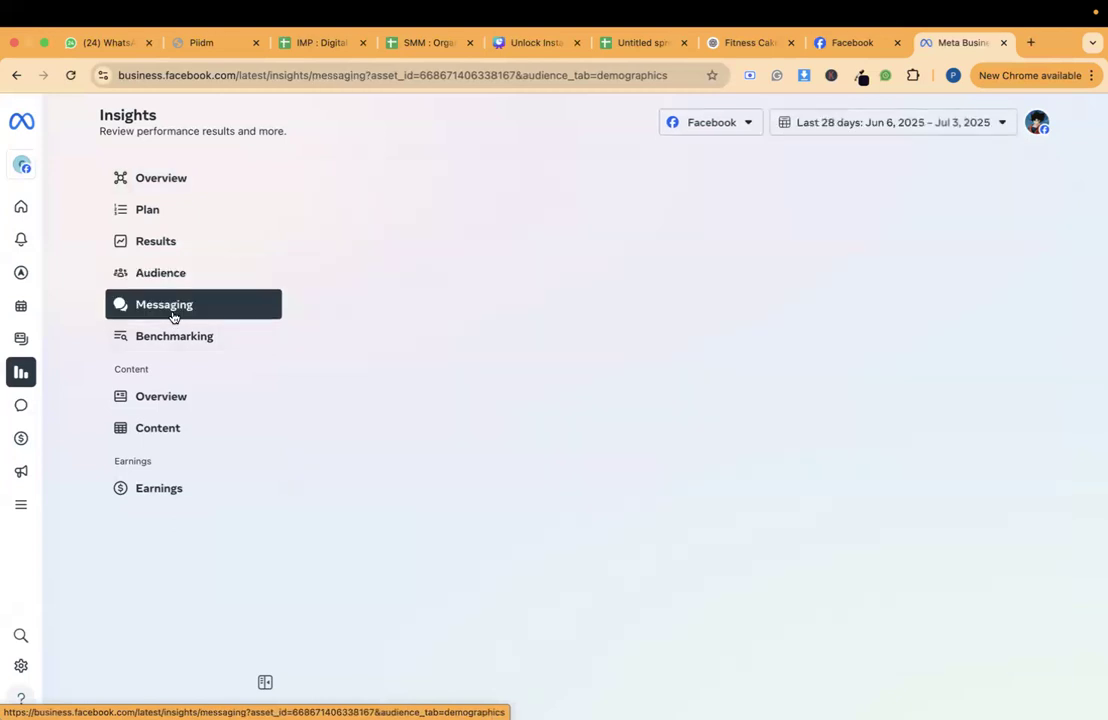
pyautogui.scroll(-3, 371, 470)
pyautogui.scroll(-3, 374, 471)
pyautogui.scroll(5, 374, 472)
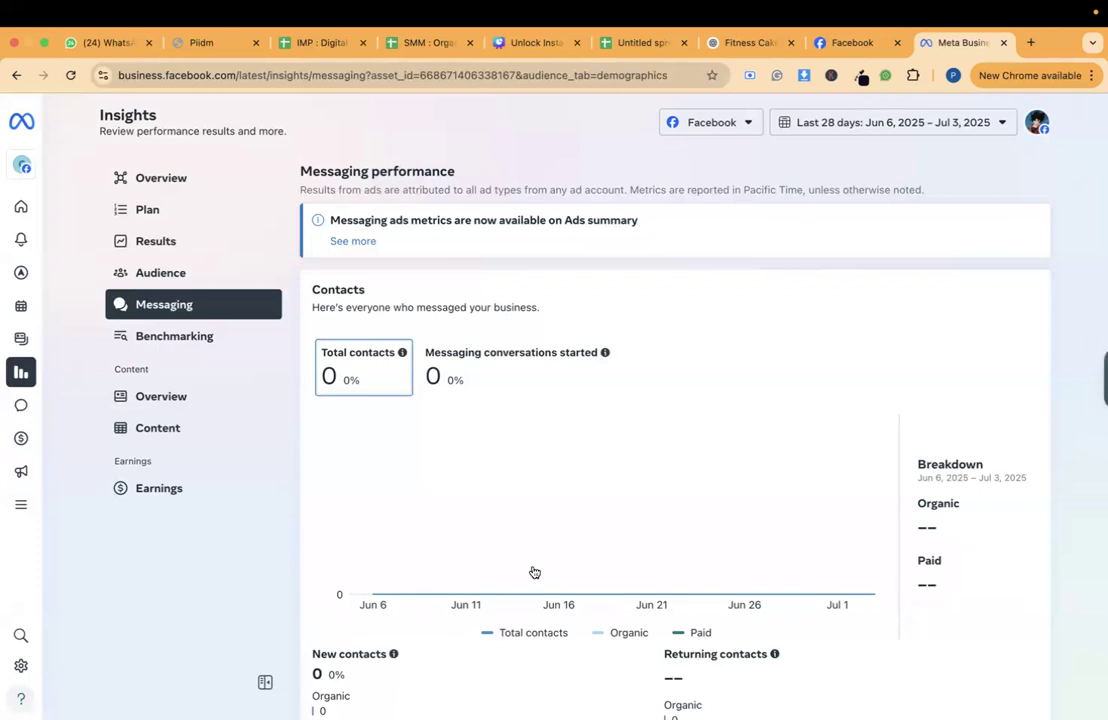
# Look through the complete list of Business Suite tools for engaging, analyzing, selling, advertising and managing, and close it
pyautogui.moveTo(3, 450)
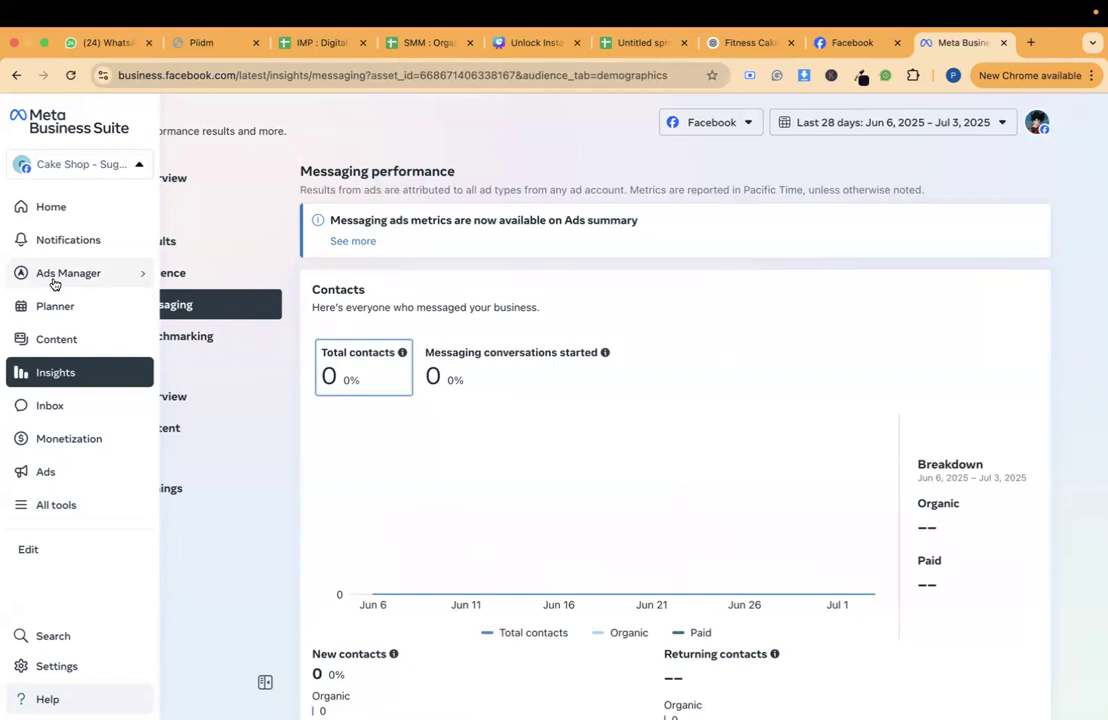
pyautogui.click(50, 515)
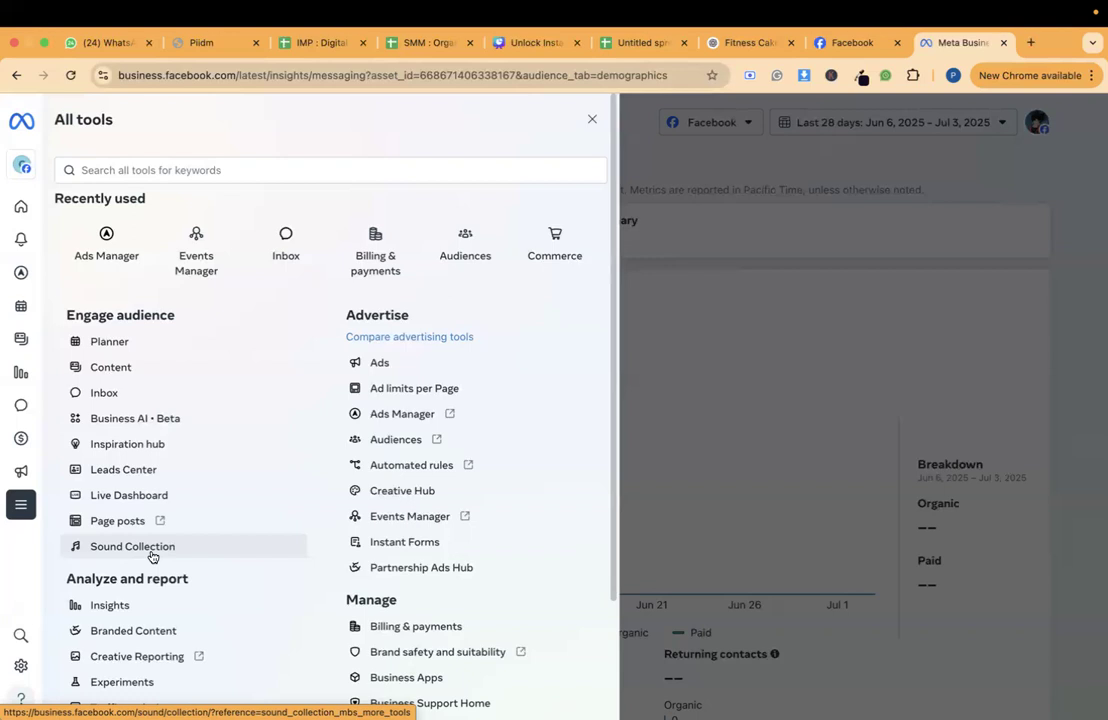
pyautogui.scroll(-3, 152, 557)
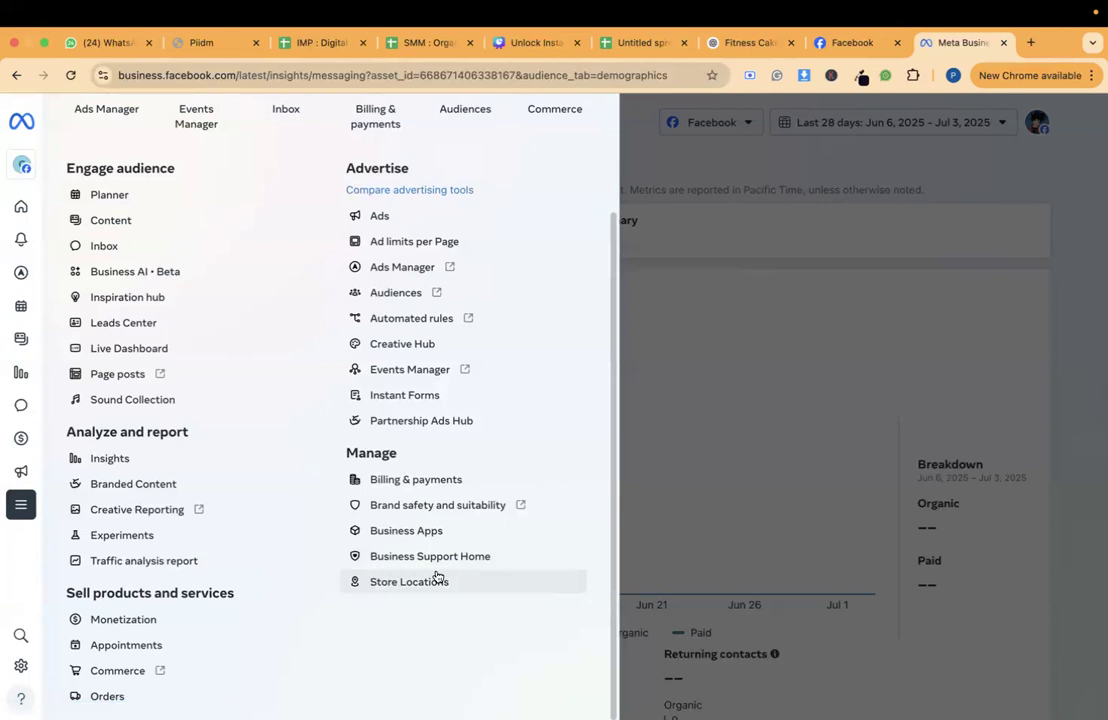
pyautogui.moveTo(40, 306)
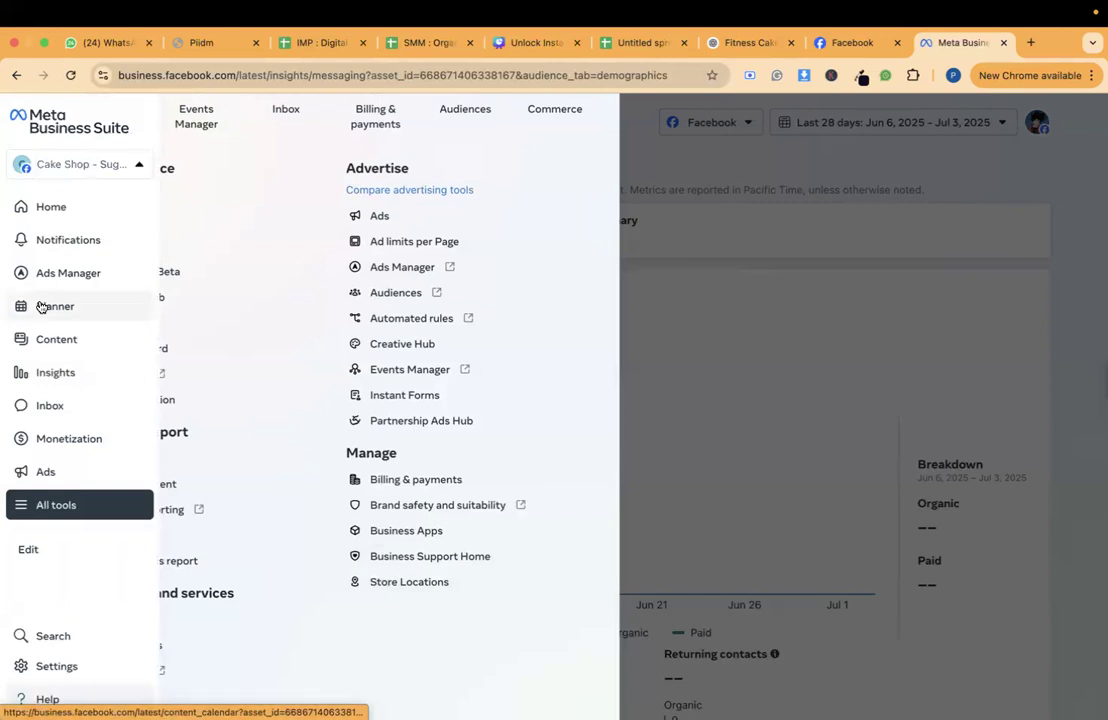
pyautogui.click(678, 183)
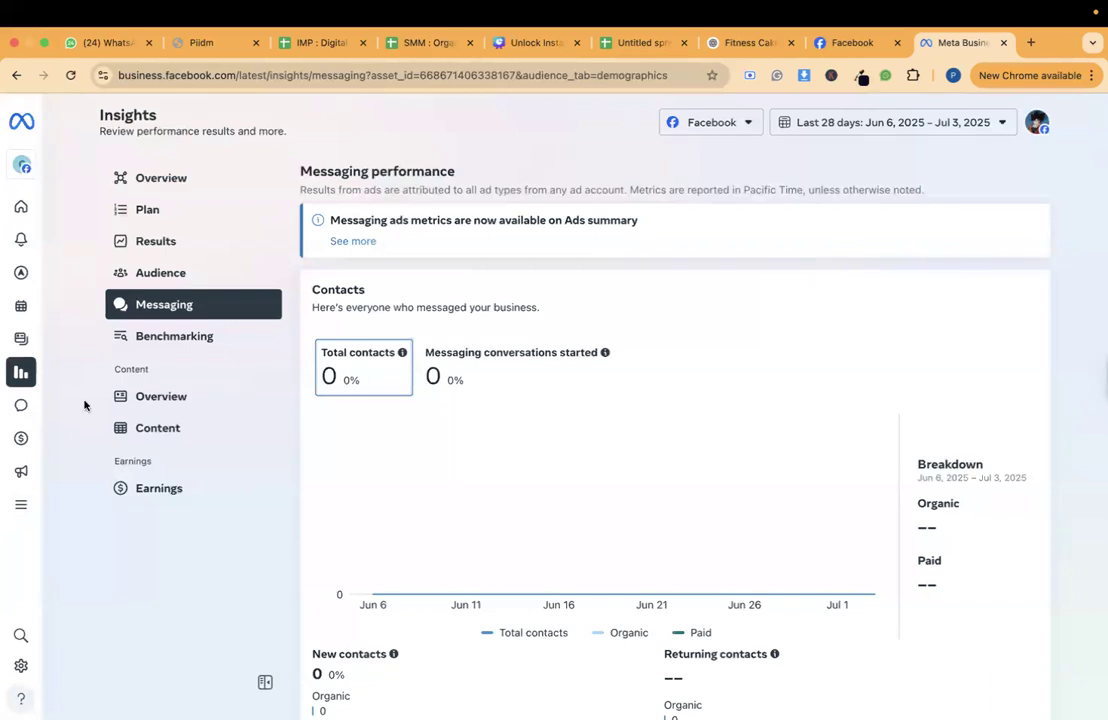
pyautogui.moveTo(20, 503)
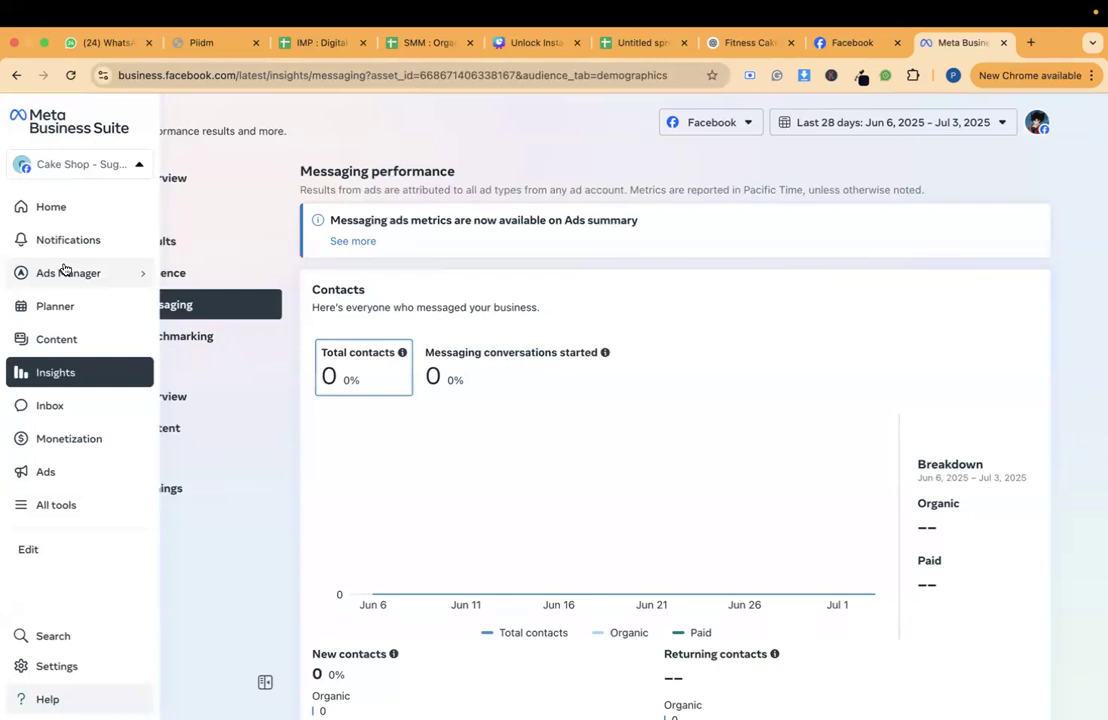
pyautogui.press('F2')
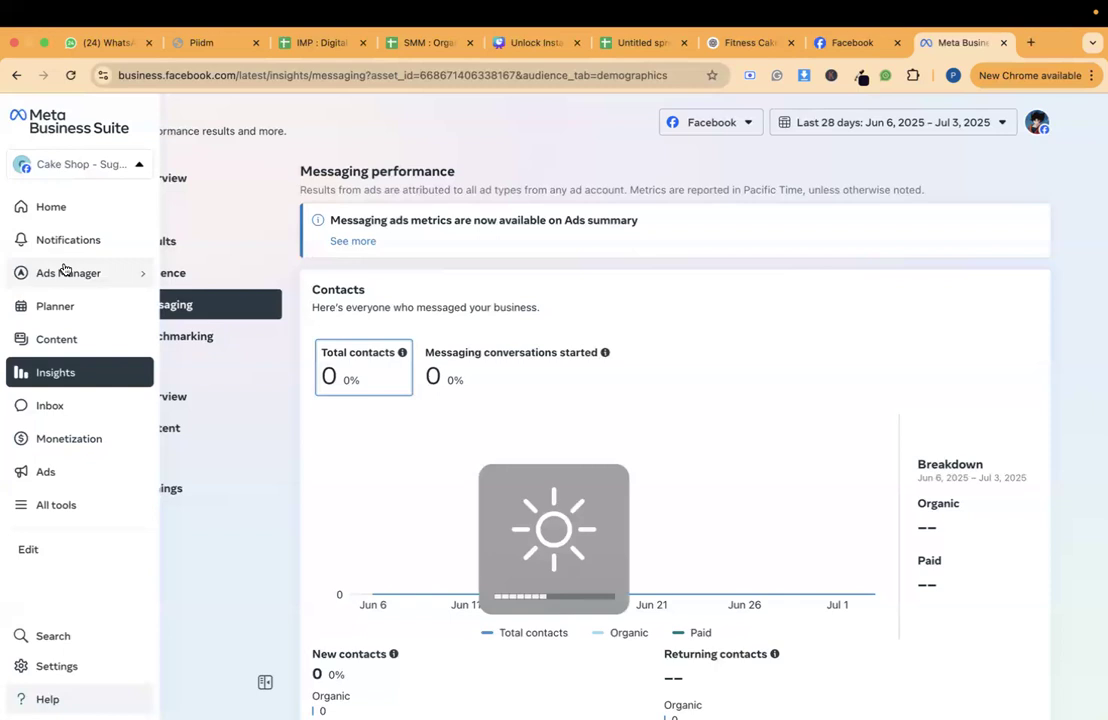